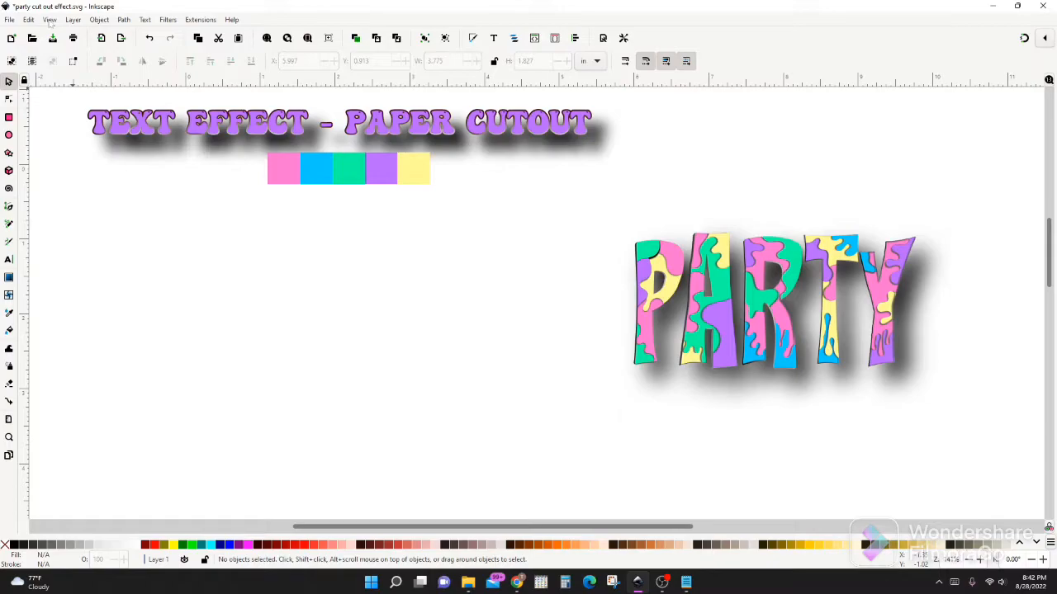
pyautogui.click(50, 19)
pyautogui.click(49, 19)
pyautogui.click(145, 19)
pyautogui.click(145, 19)
pyautogui.click(49, 19)
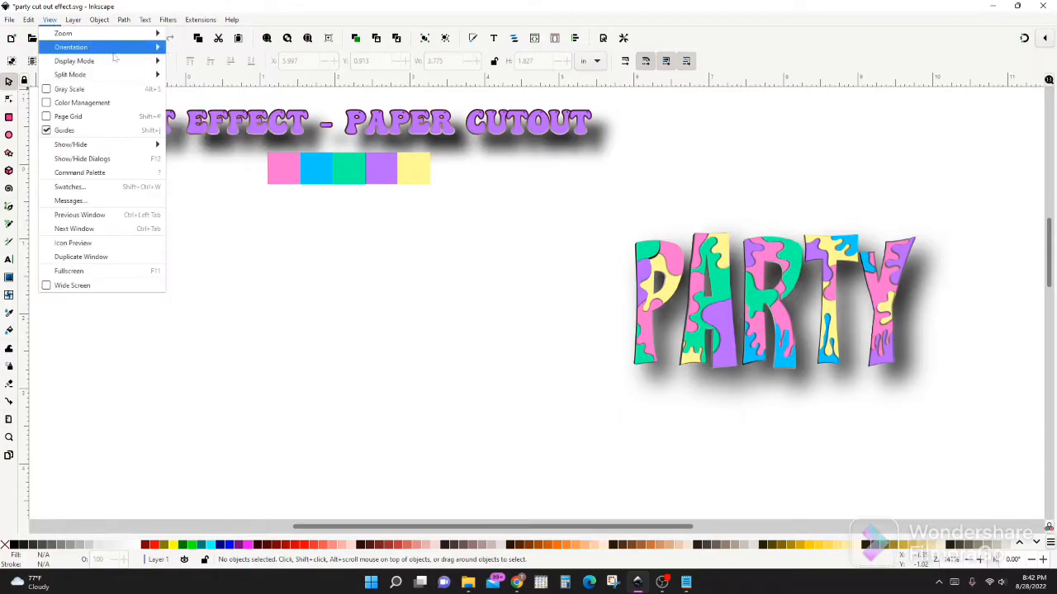
pyautogui.moveTo(128, 35)
pyautogui.click(198, 61)
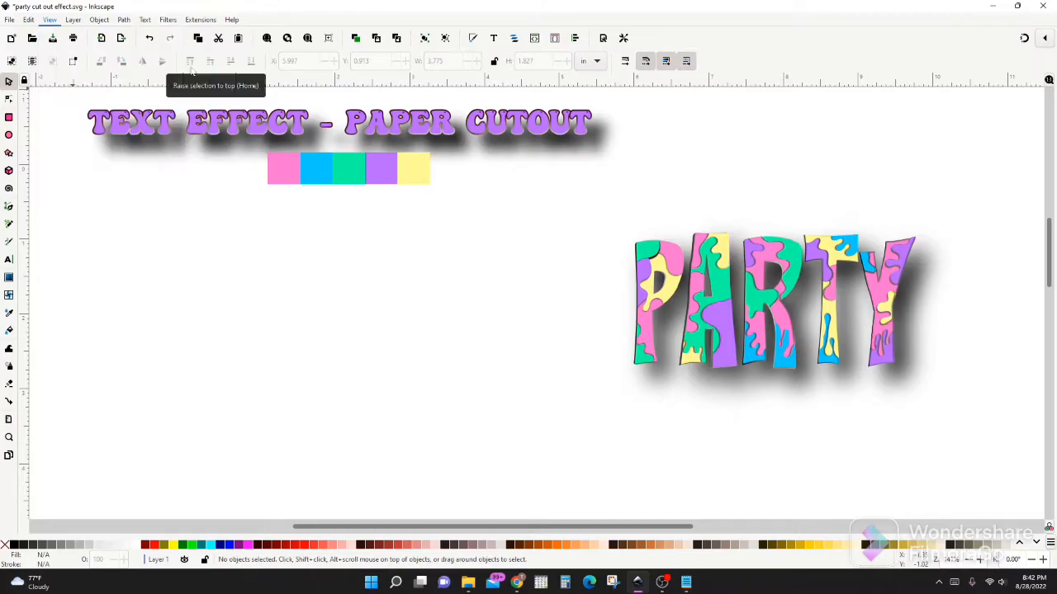
# Add the text "PARTY" below the colour swatches, set it in the Flowers Kingdom font and enlarge it to about 3.25 in wide
pyautogui.click(146, 20)
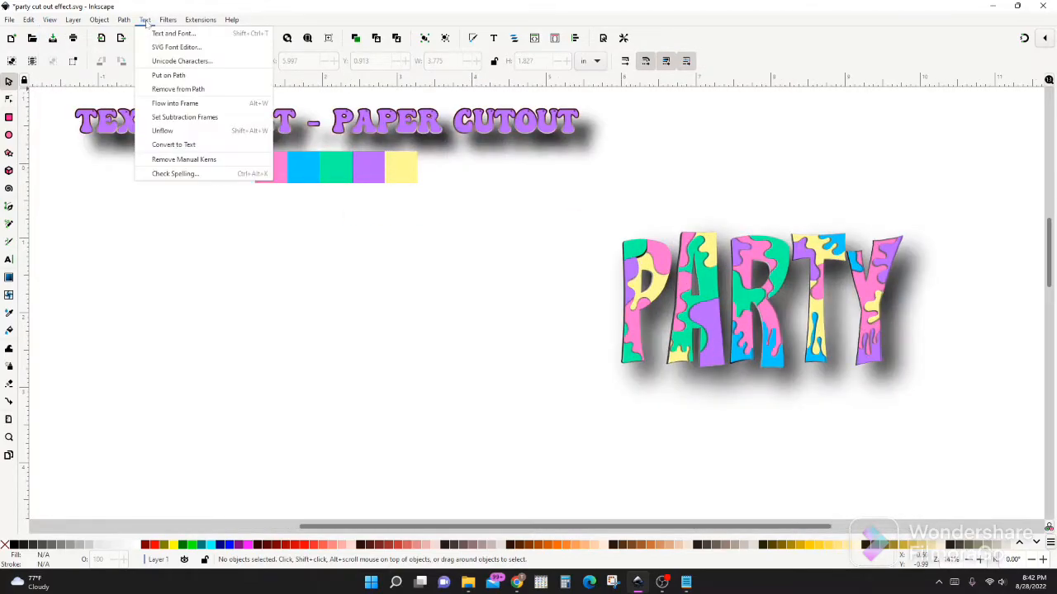
pyautogui.click(157, 35)
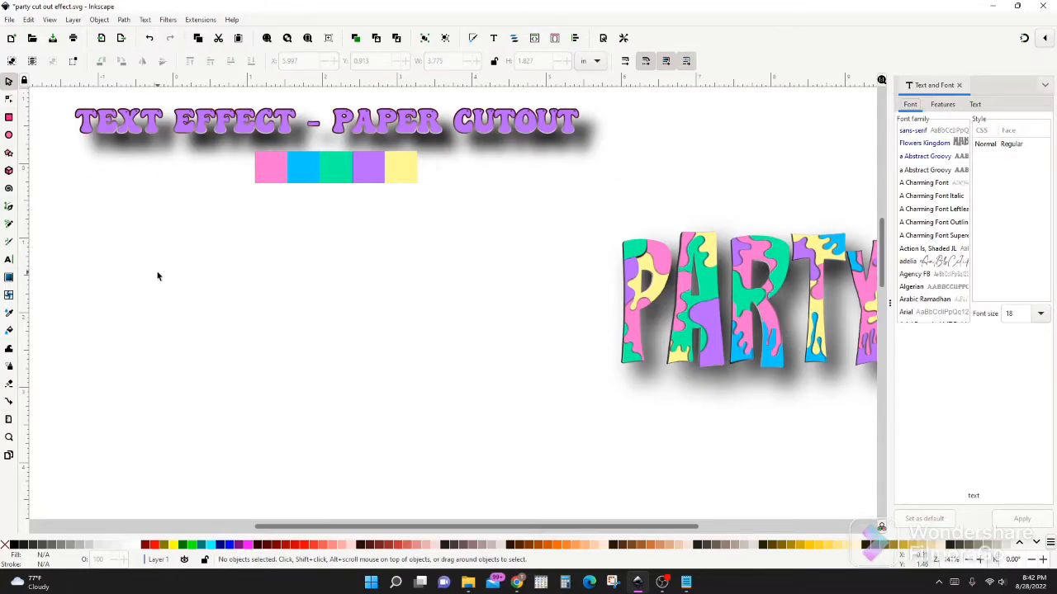
pyautogui.press('t')
pyautogui.click(176, 262)
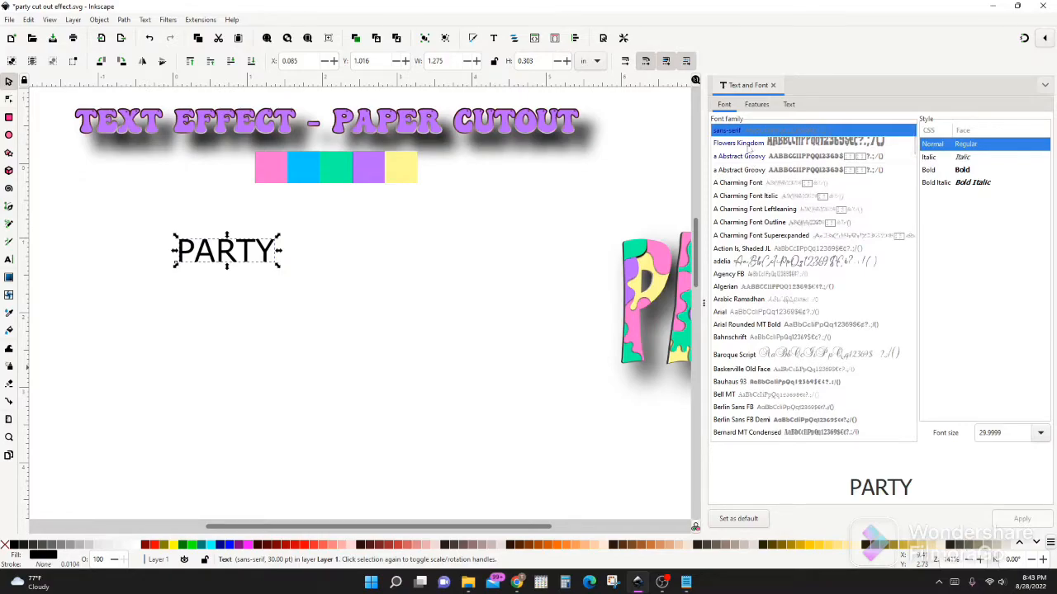
pyautogui.click(743, 144)
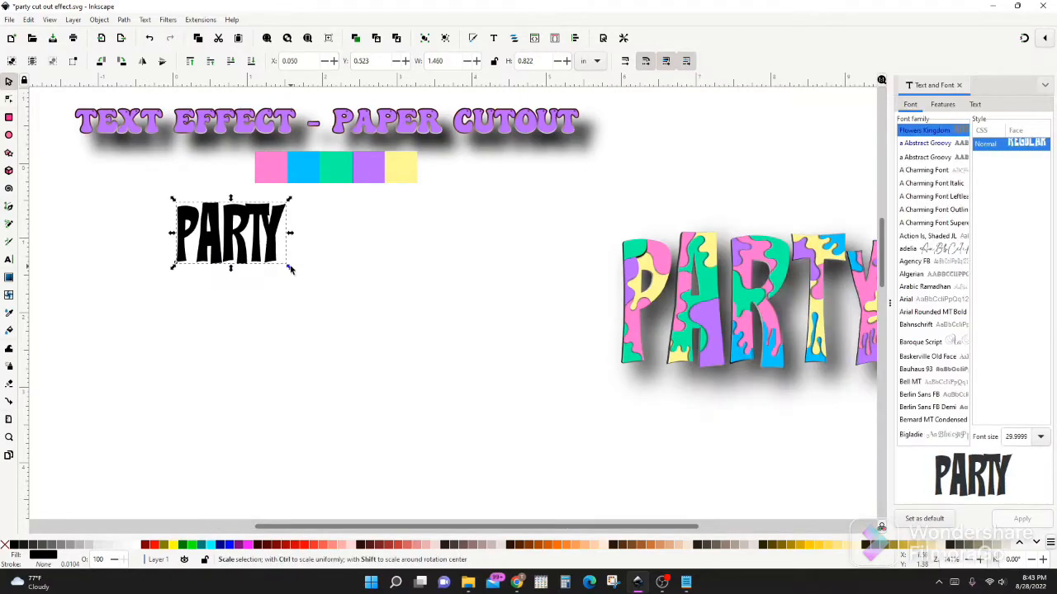
pyautogui.moveTo(291, 268); pyautogui.dragTo(424, 346)
# Convert the PARTY text to paths and ungroup it into separate letters
pyautogui.click(124, 19)
pyautogui.click(138, 33)
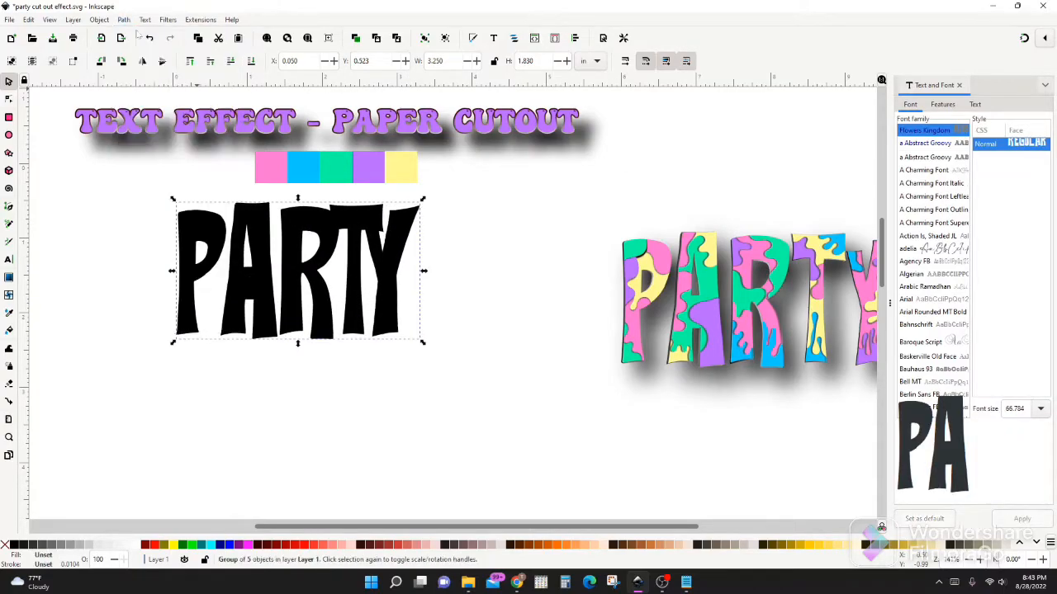
pyautogui.click(105, 20)
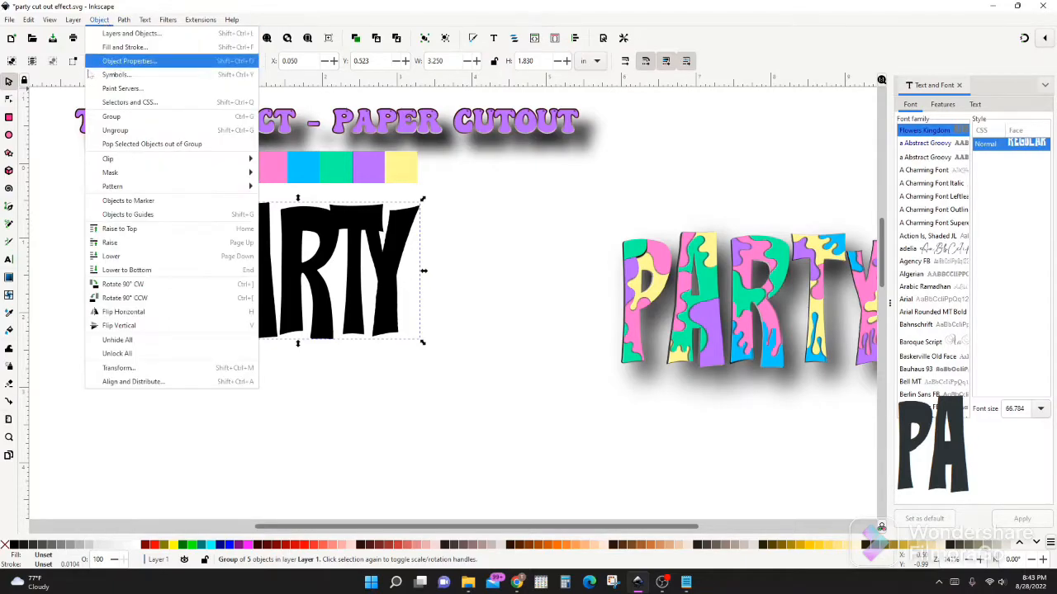
pyautogui.click(110, 130)
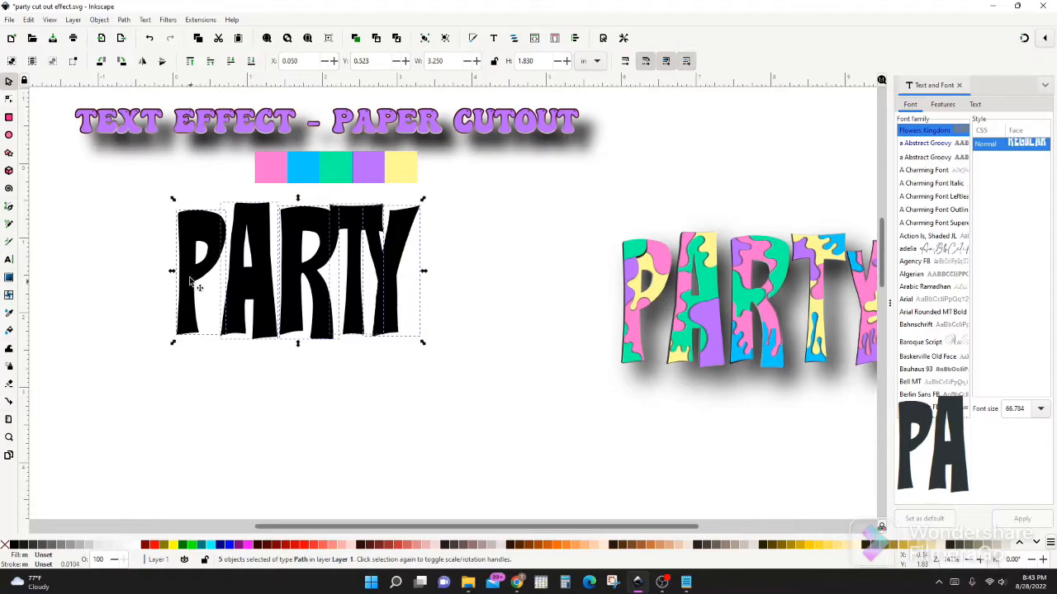
pyautogui.click(85, 212)
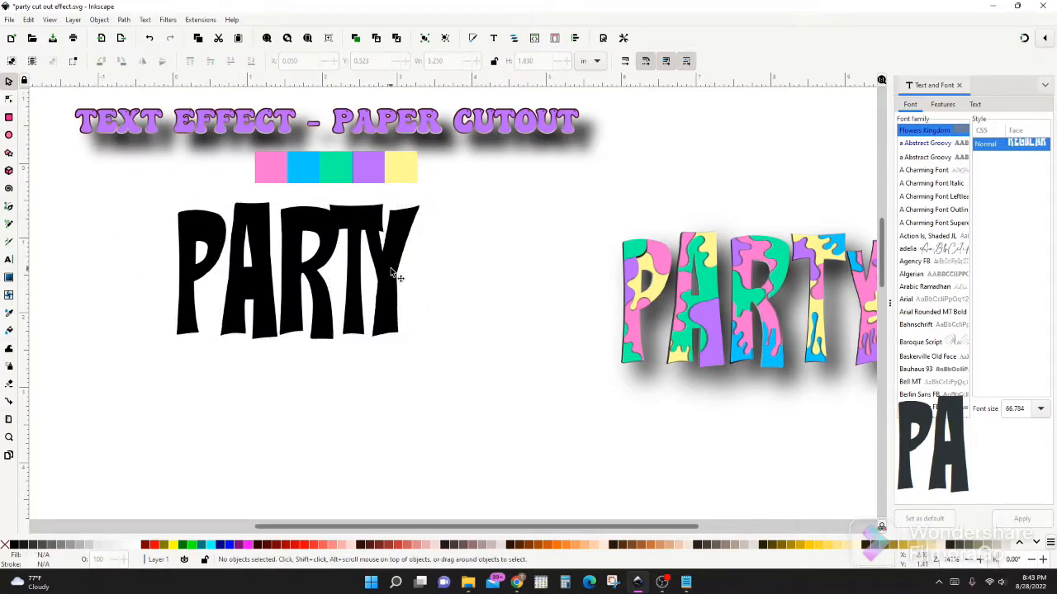
# Space the PARTY letters apart horizontally so none overlap, with small even gaps and a total width of about 3.7 in
pyautogui.press('ctrl')
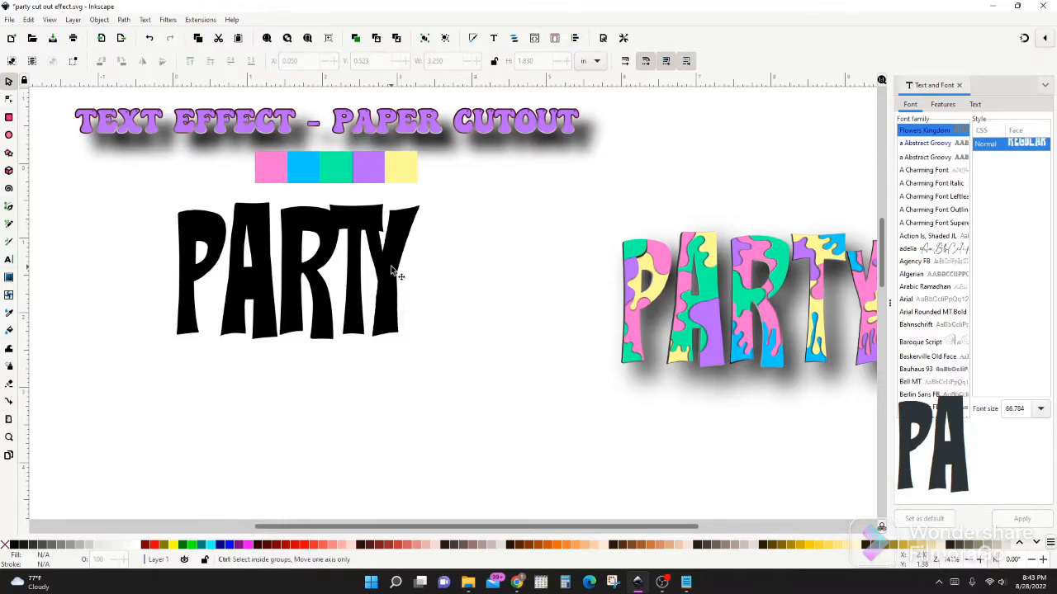
pyautogui.moveTo(392, 267); pyautogui.dragTo(439, 267)
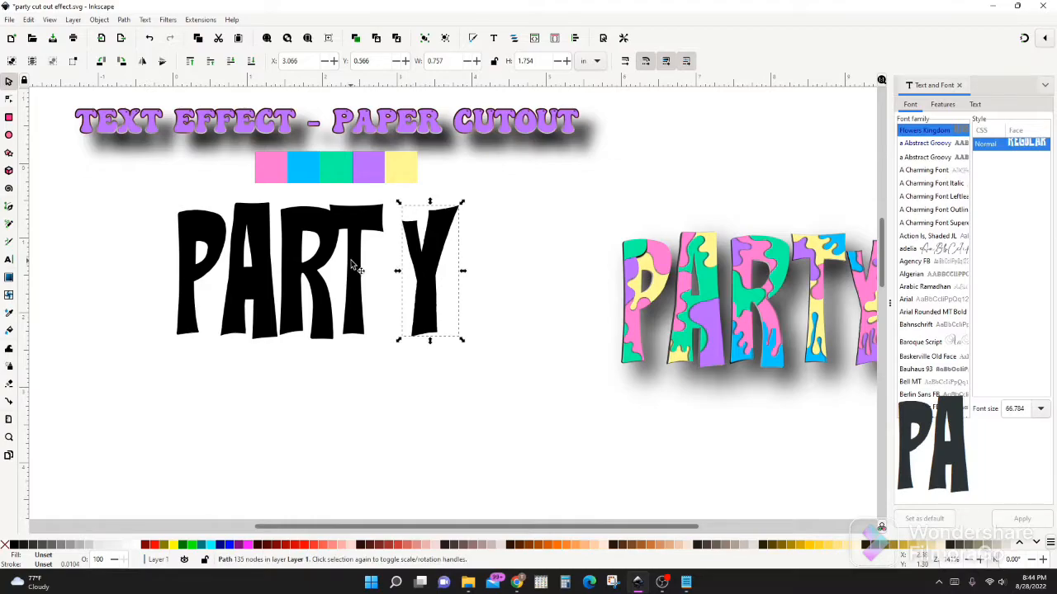
pyautogui.moveTo(355, 266); pyautogui.dragTo(324, 265)
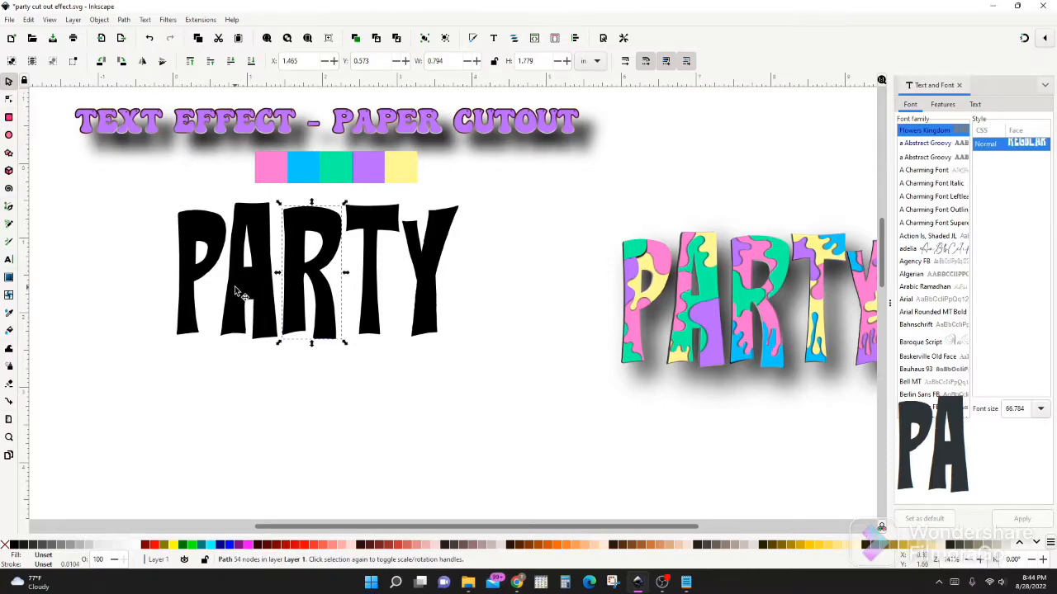
pyautogui.moveTo(236, 287); pyautogui.dragTo(233, 288)
pyautogui.moveTo(295, 267); pyautogui.dragTo(291, 267)
pyautogui.moveTo(367, 260); pyautogui.dragTo(363, 260)
pyautogui.moveTo(413, 252); pyautogui.dragTo(414, 261)
# Duplicate all five letters and place the copy below the original word
pyautogui.moveTo(115, 178); pyautogui.dragTo(533, 398)
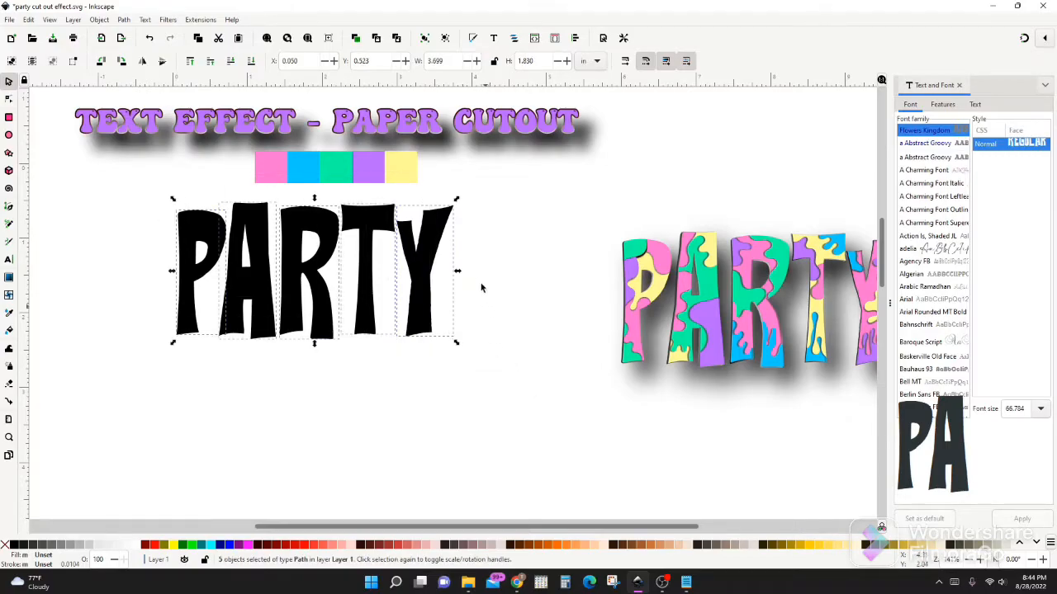
pyautogui.hotkey('ctrl', 'd')
pyautogui.moveTo(260, 298); pyautogui.dragTo(255, 478)
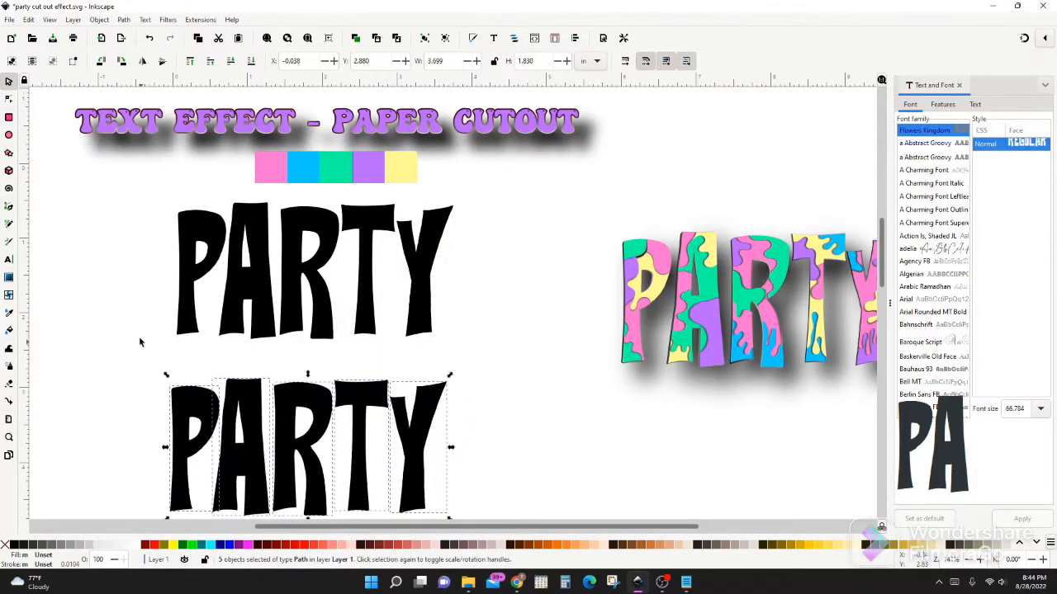
pyautogui.click(140, 344)
# Move the colour swatch strip directly above the letters P, A and R of the upper word
pyautogui.scroll(1, 207, 240)
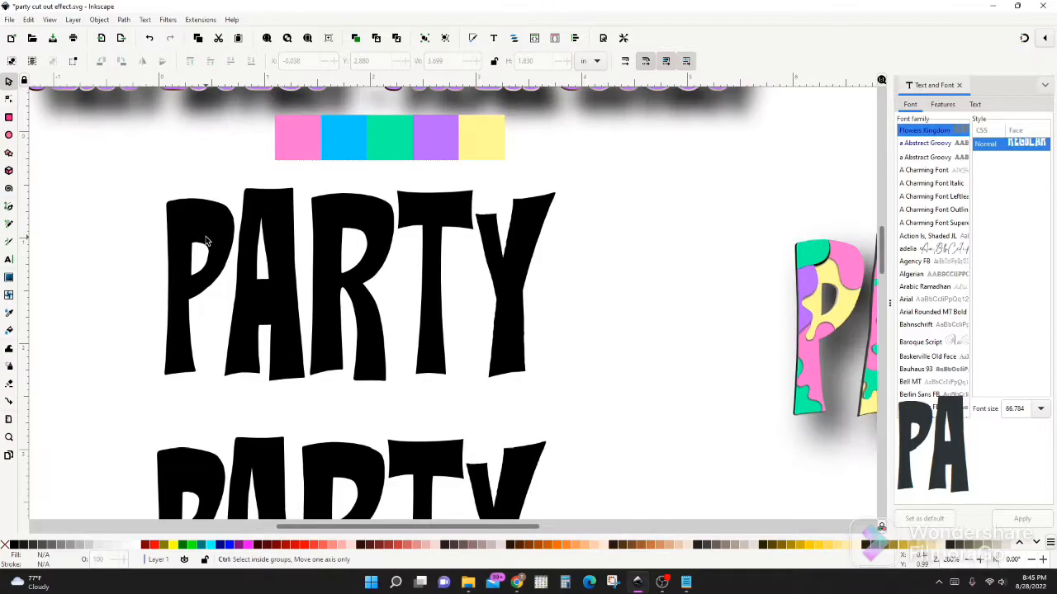
pyautogui.moveTo(360, 147); pyautogui.dragTo(246, 159)
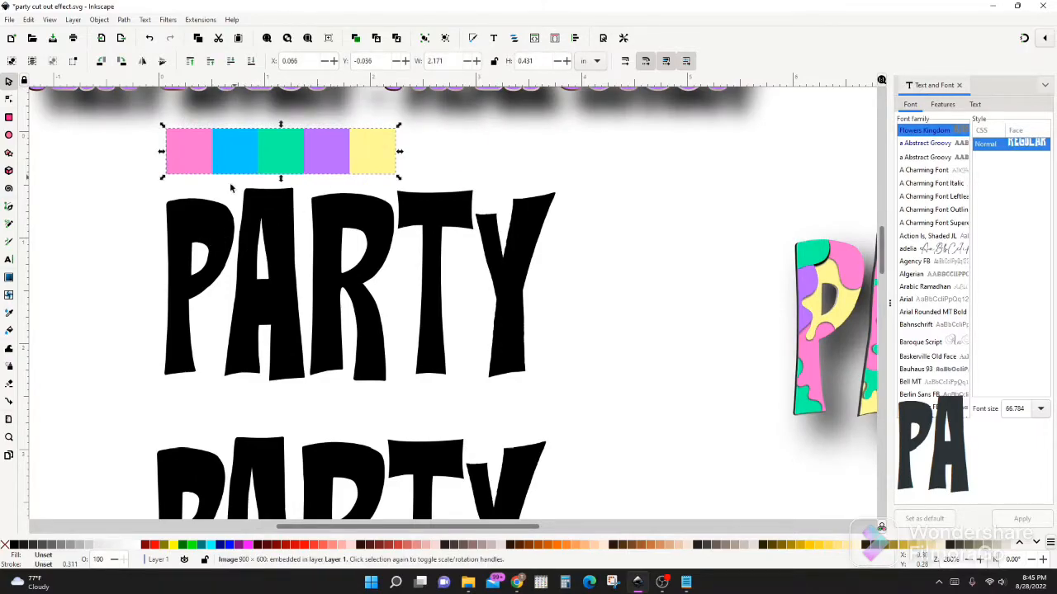
pyautogui.scroll(1, 213, 259)
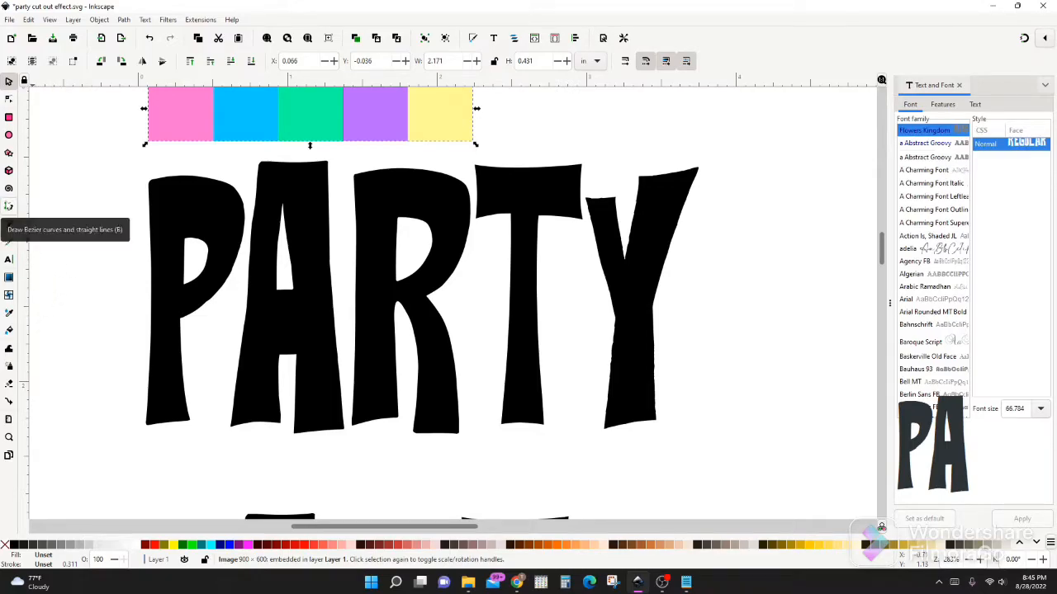
# Draw a wavy Spiro path about 0.38 by 0.48 in over the upper-left corner of the P and fill it with magenta
pyautogui.press('b')
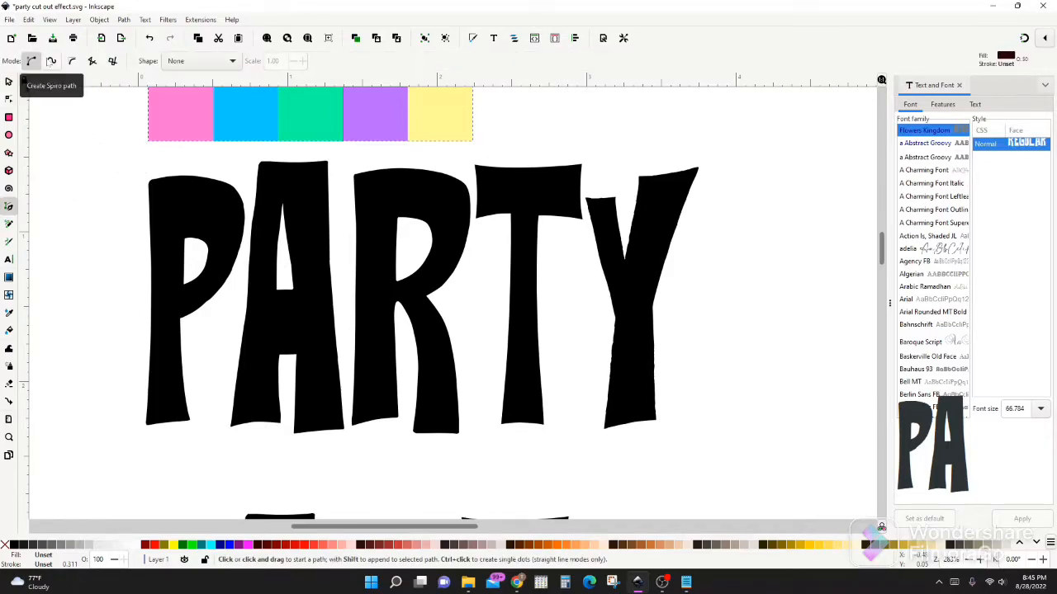
pyautogui.click(51, 61)
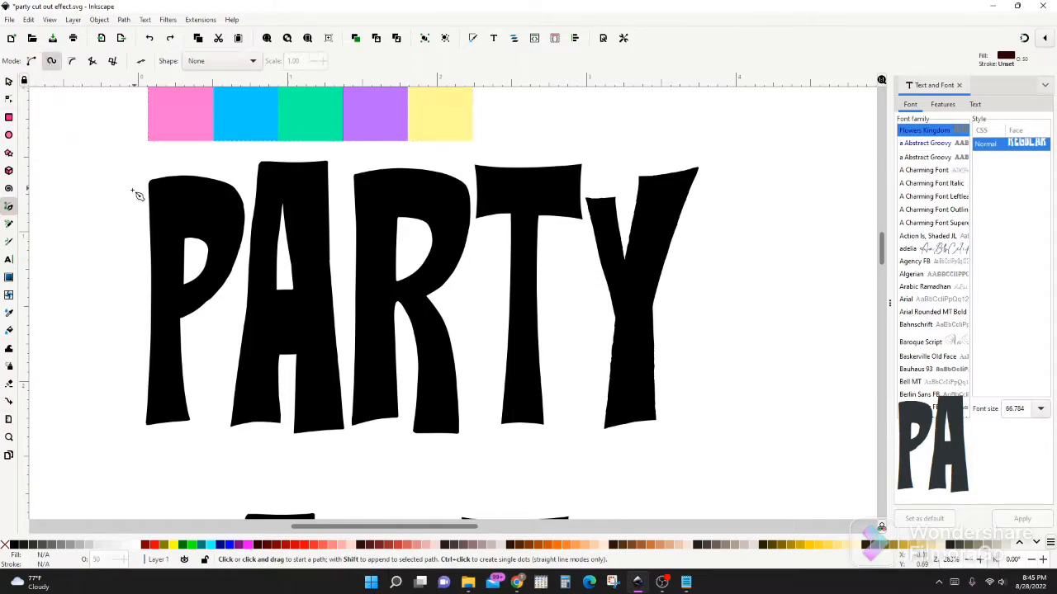
pyautogui.click(170, 156)
pyautogui.click(193, 175)
pyautogui.click(166, 191)
pyautogui.click(166, 216)
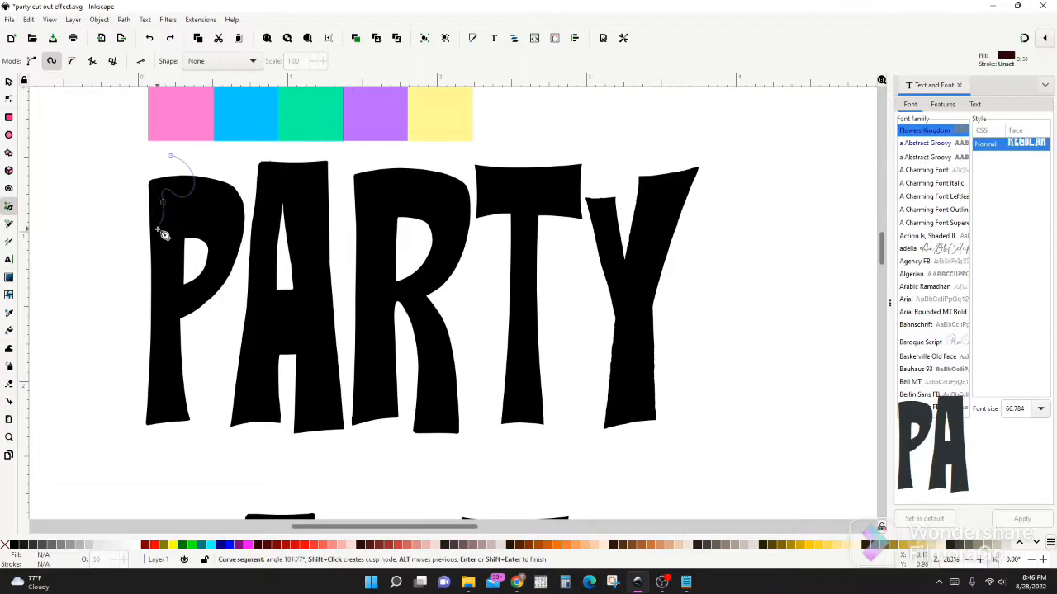
pyautogui.click(143, 214)
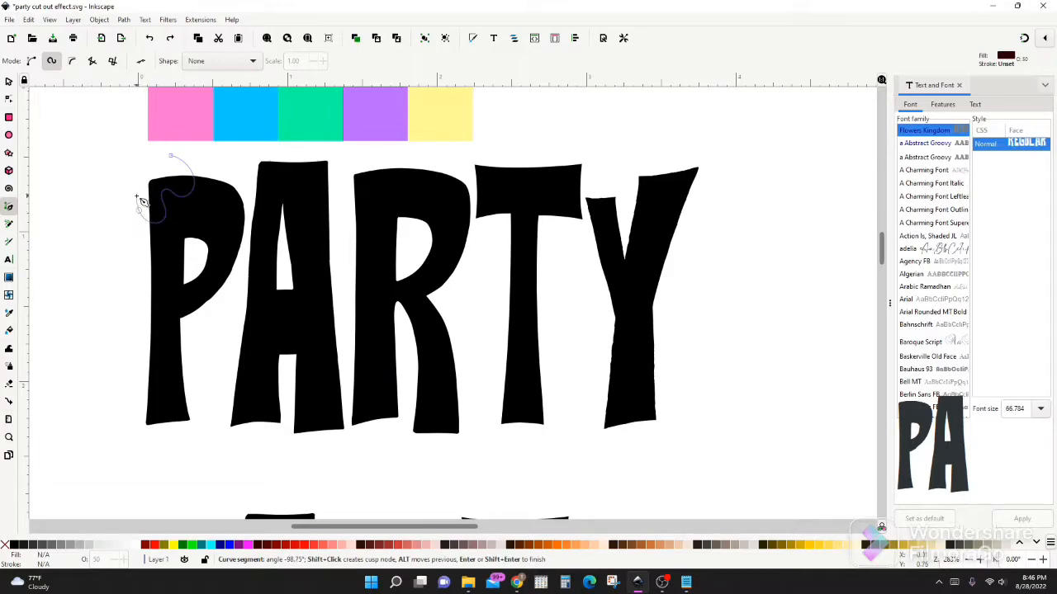
pyautogui.press('Return')
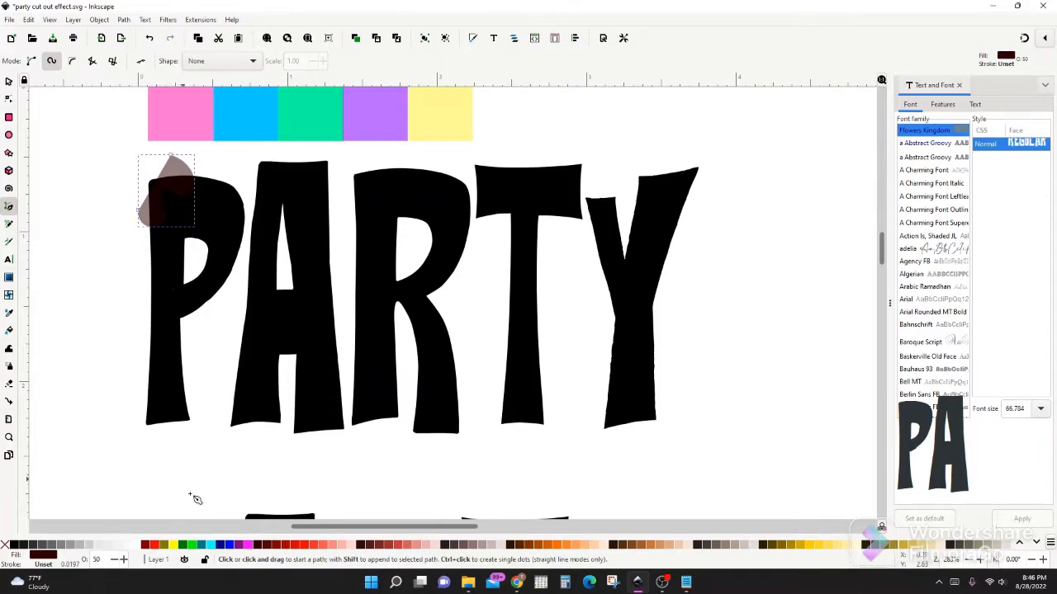
pyautogui.click(247, 546)
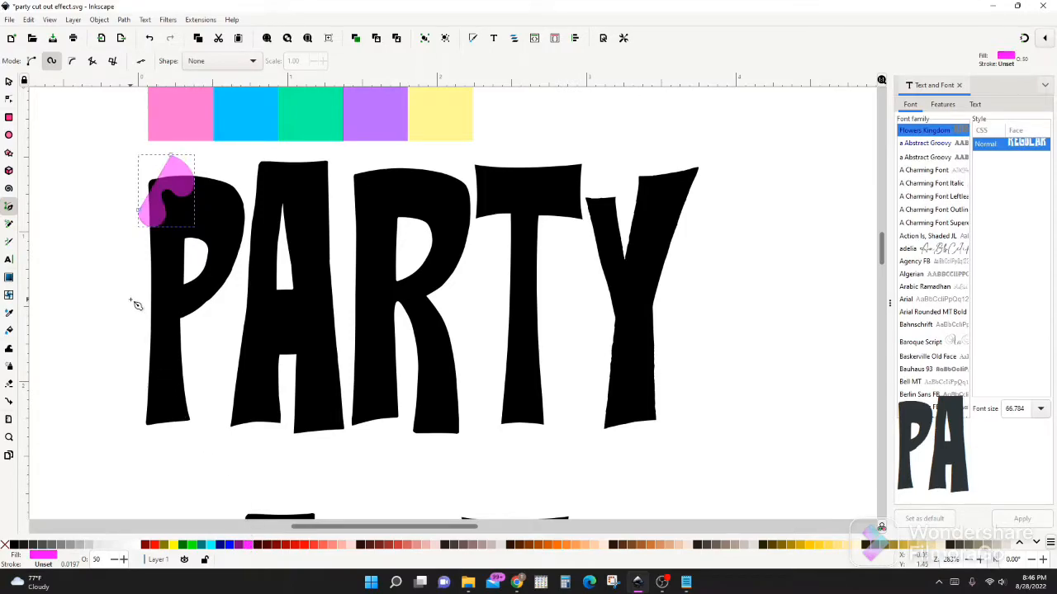
# Split the P with the magenta wavy shape using the Division path operation
pyautogui.press('s')
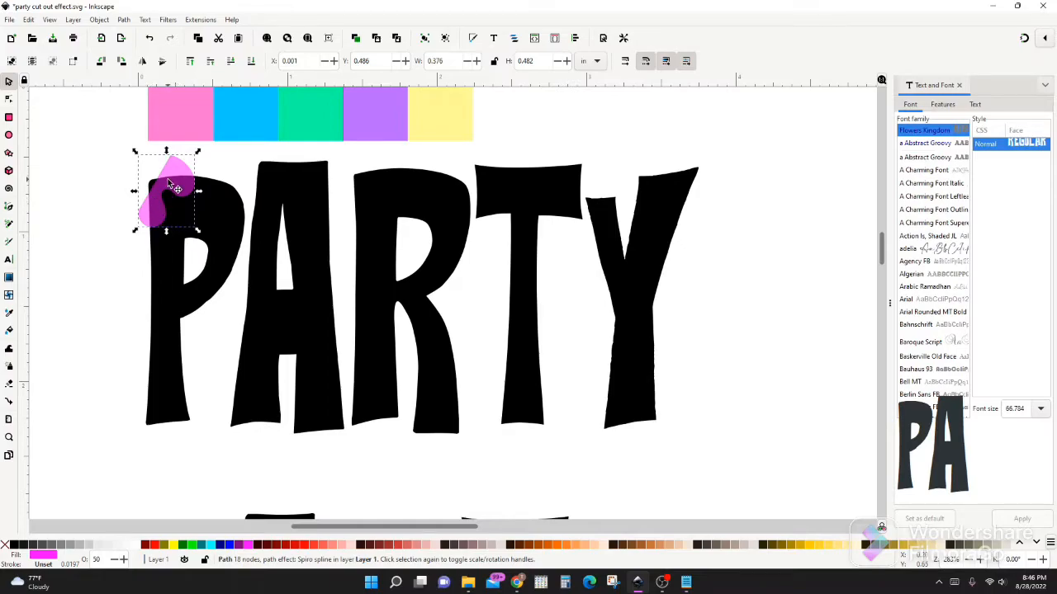
pyautogui.keyDown('shift'); pyautogui.click(180, 275); pyautogui.keyUp('shift')
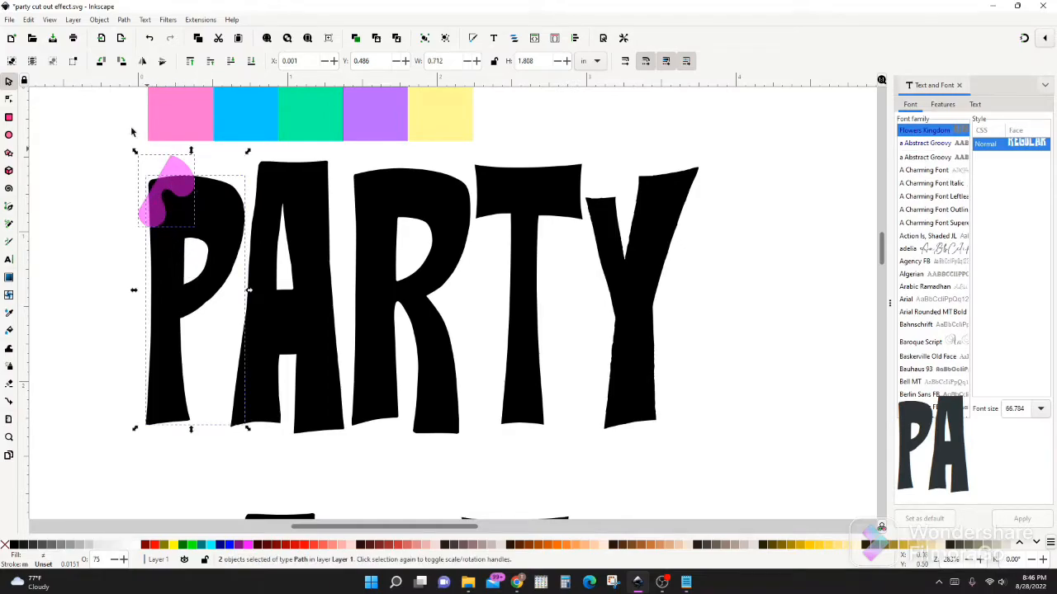
pyautogui.click(125, 19)
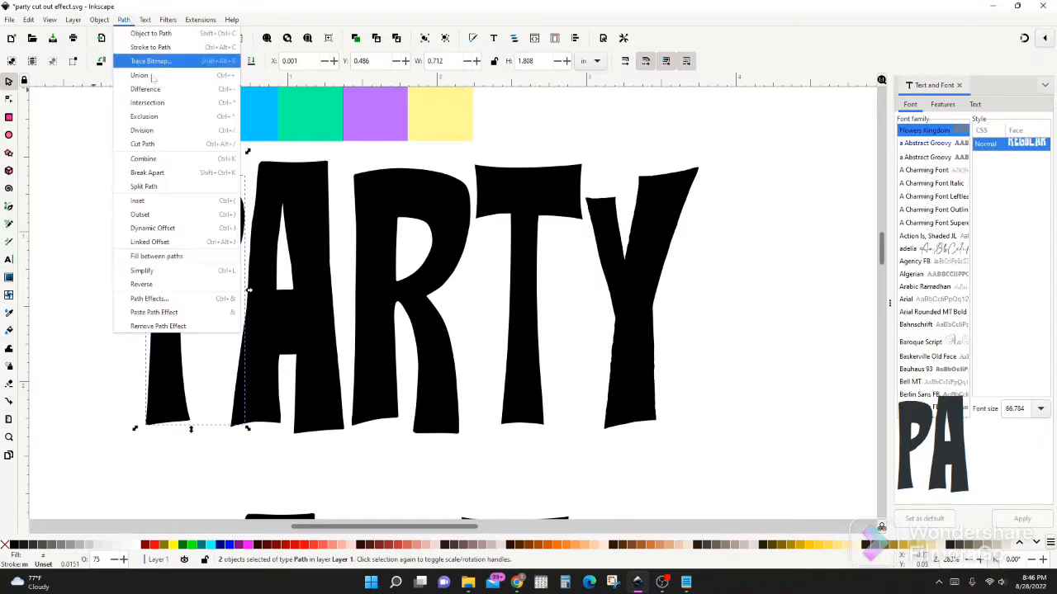
pyautogui.click(146, 130)
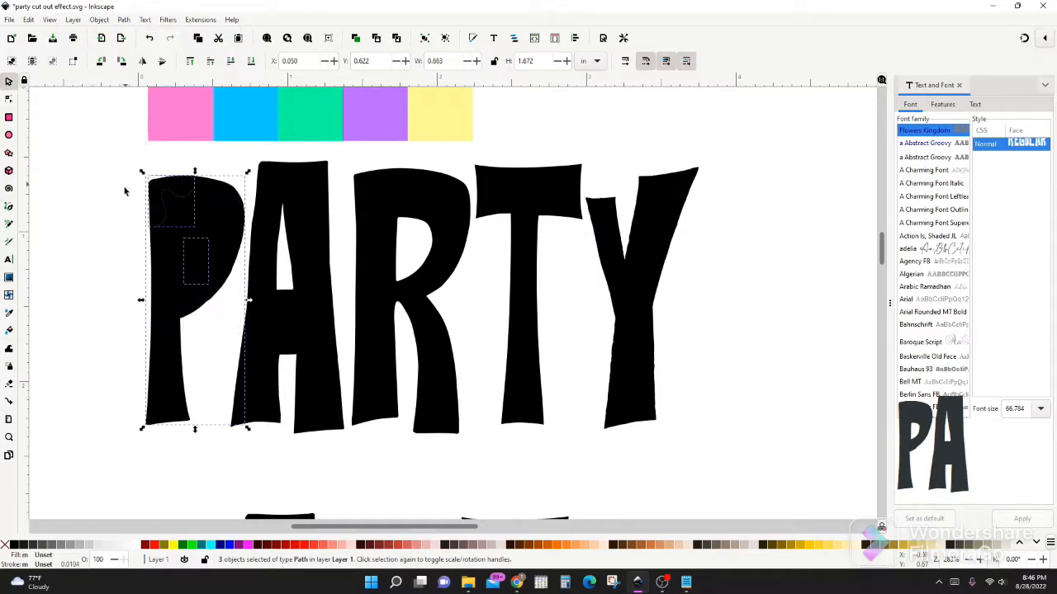
# Colour the P's upper-left corner piece and its inner counter piece with the pink sampled from the swatch strip
pyautogui.keyDown('shift'); pyautogui.click(172, 281); pyautogui.keyUp('shift')
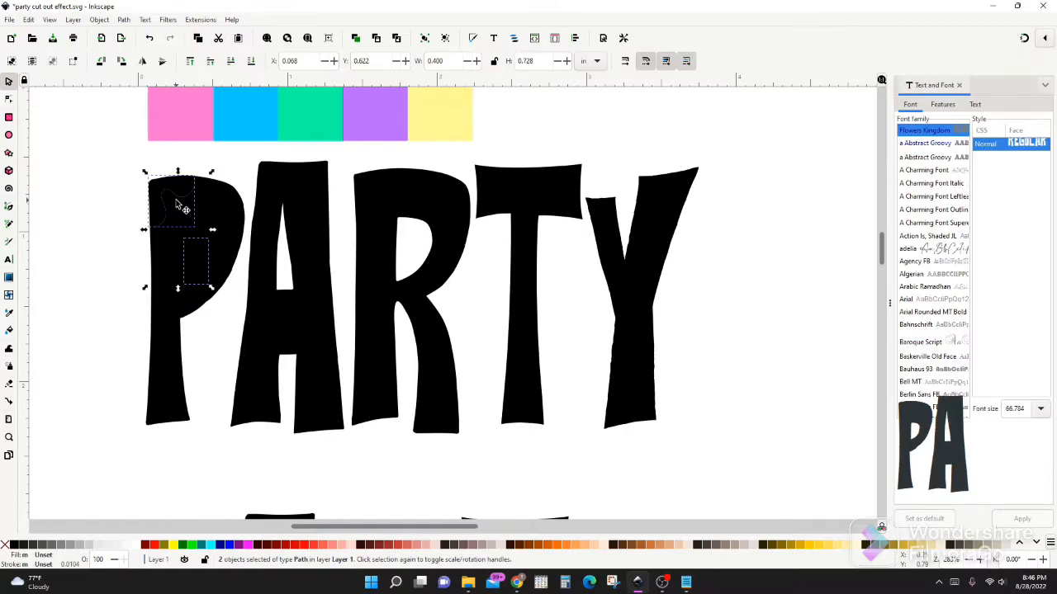
pyautogui.click(8, 314)
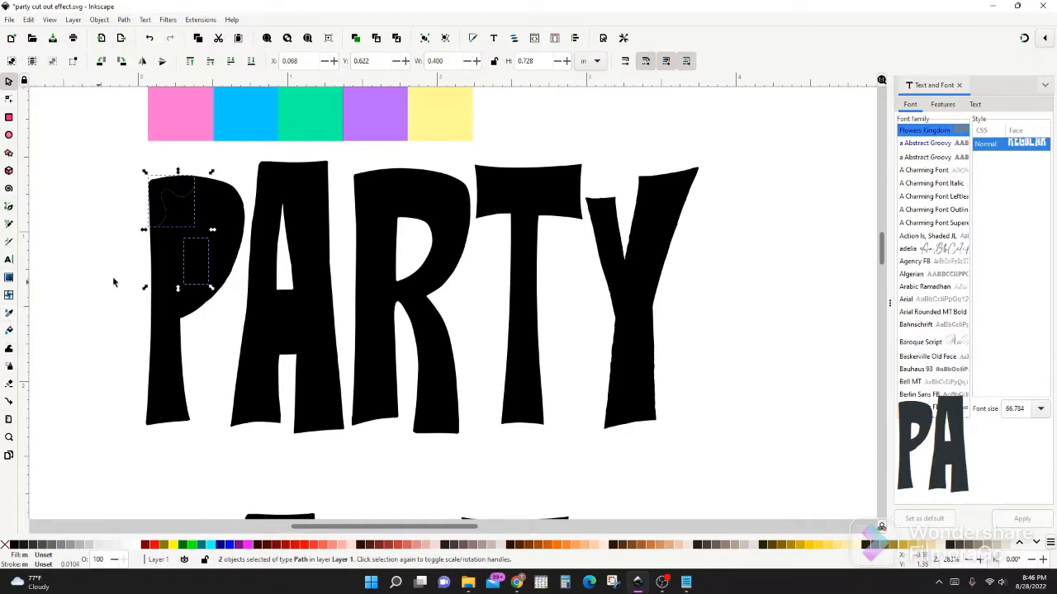
pyautogui.click(176, 124)
pyautogui.press('Escape')
pyautogui.press('s')
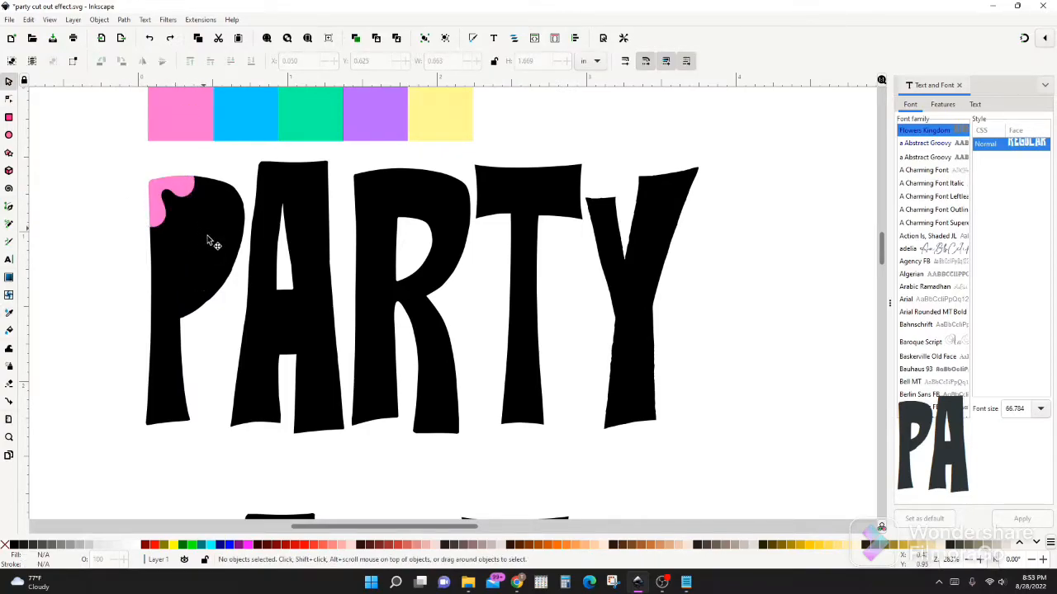
# Raise the P's inner counter piece to the top and subtract it from the black P body with Difference
pyautogui.moveTo(123, 187); pyautogui.dragTo(255, 301)
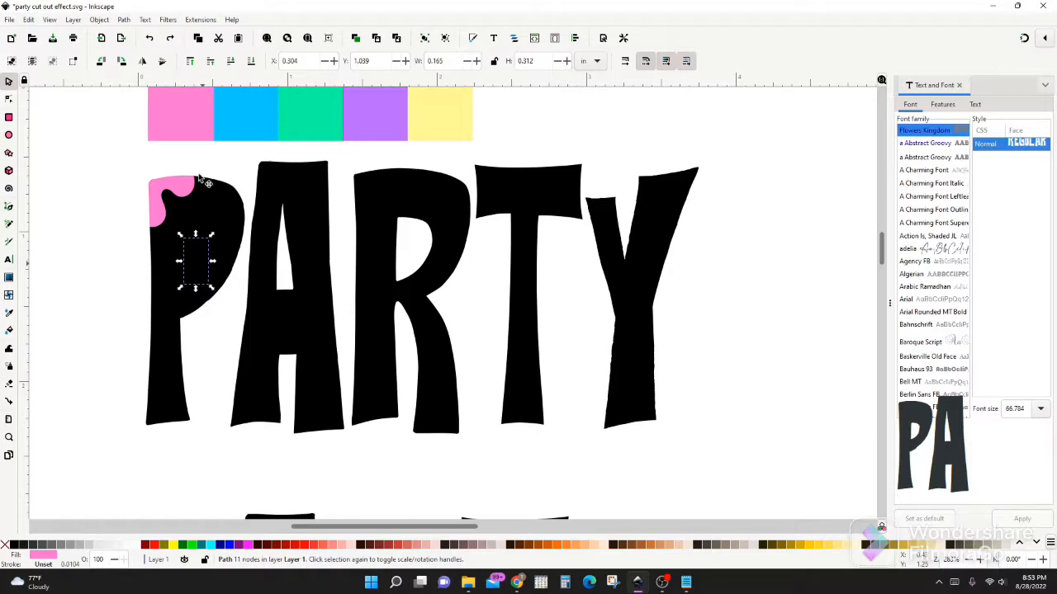
pyautogui.click(189, 62)
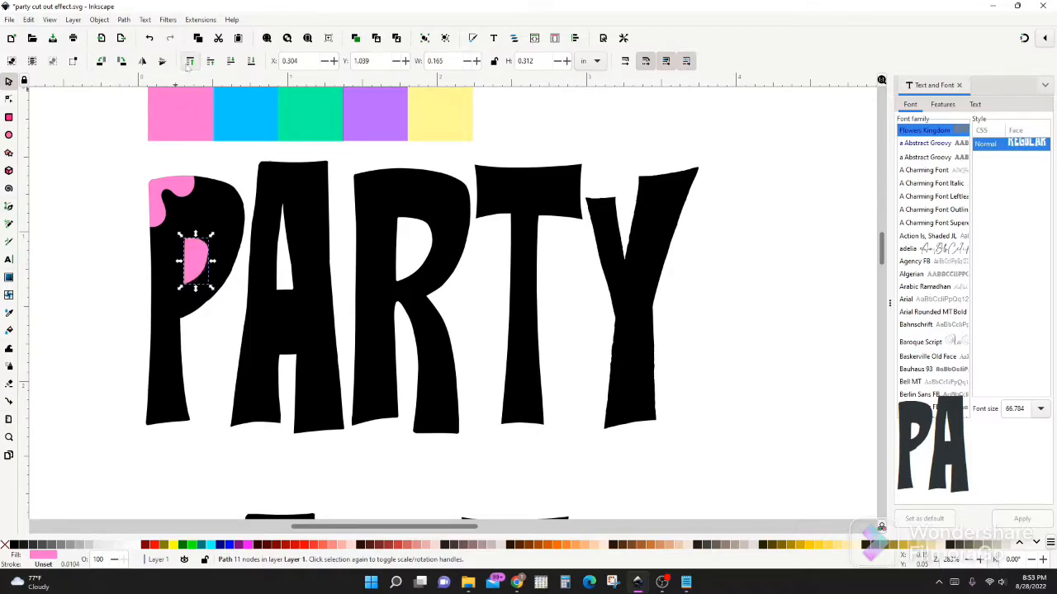
pyautogui.keyDown('shift'); pyautogui.click(206, 206); pyautogui.keyUp('shift')
pyautogui.click(124, 20)
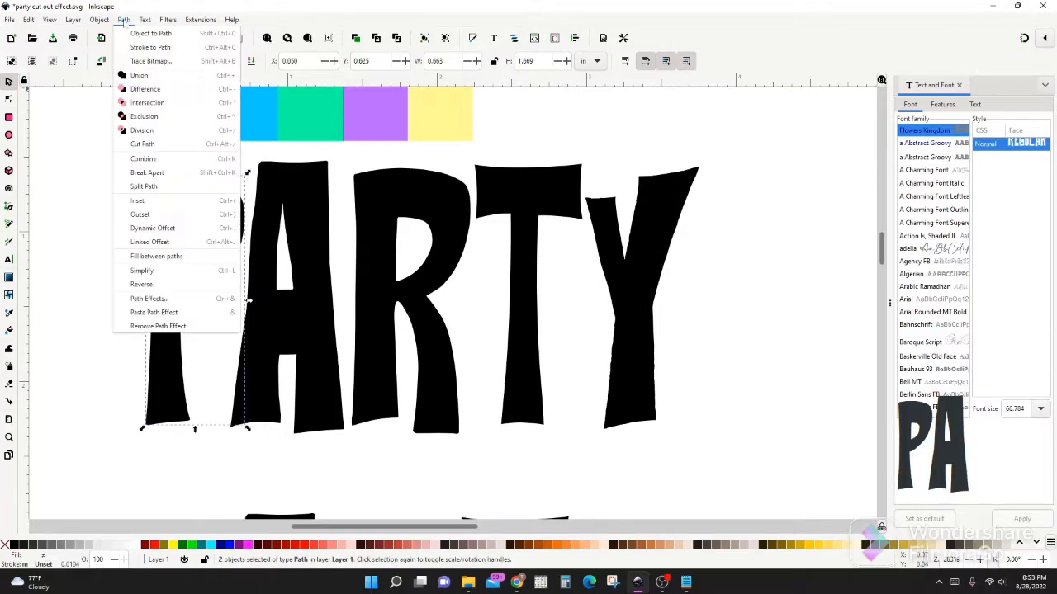
pyautogui.click(140, 75)
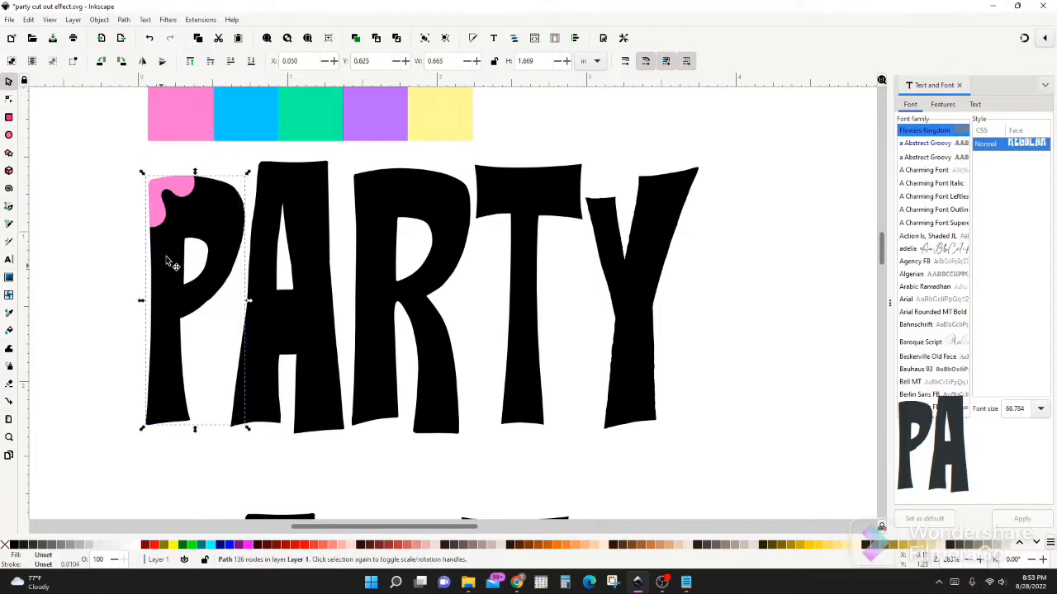
# Draw a wavy Spiro path about 0.39 by 0.62 in over the upper-right curve of the P
pyautogui.press('b')
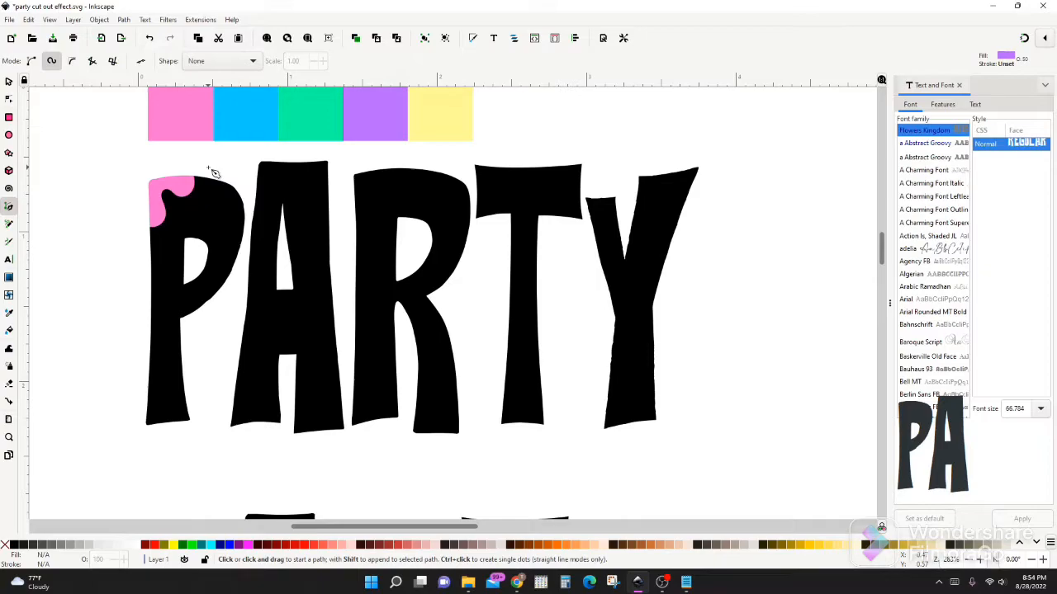
pyautogui.click(207, 169)
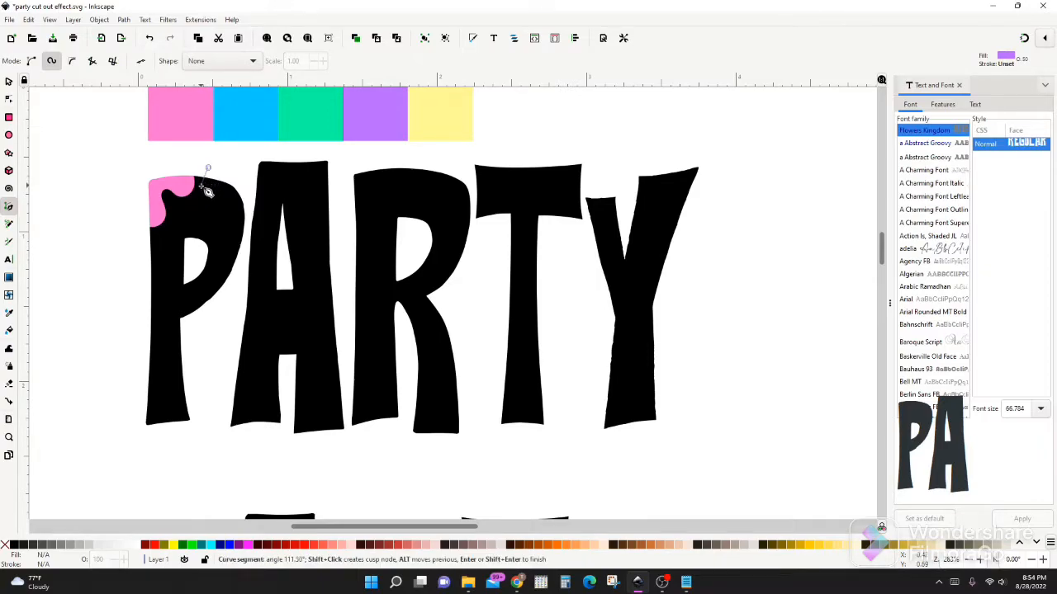
pyautogui.click(194, 213)
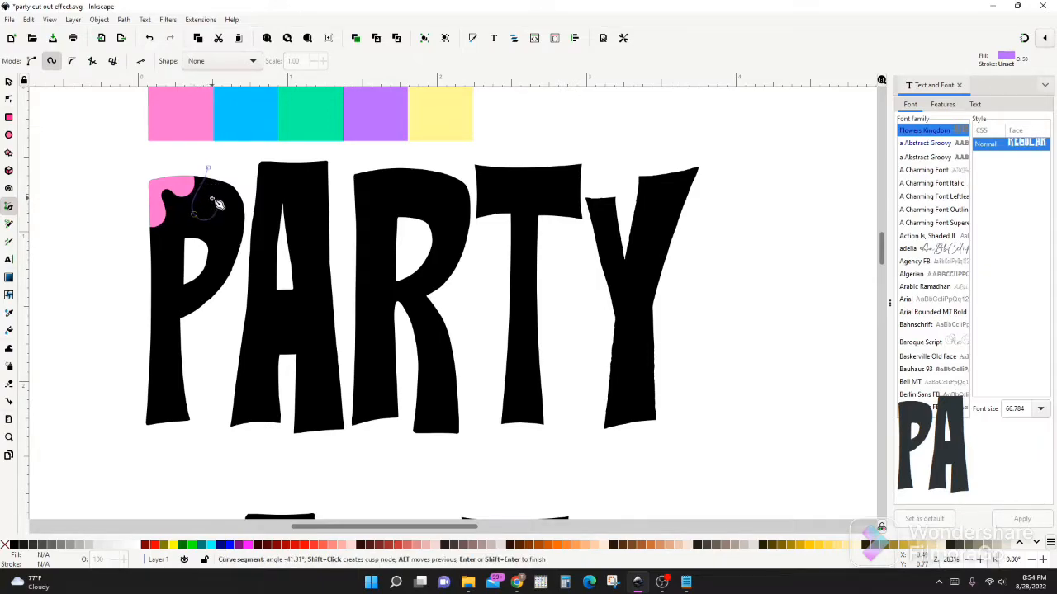
pyautogui.click(213, 196)
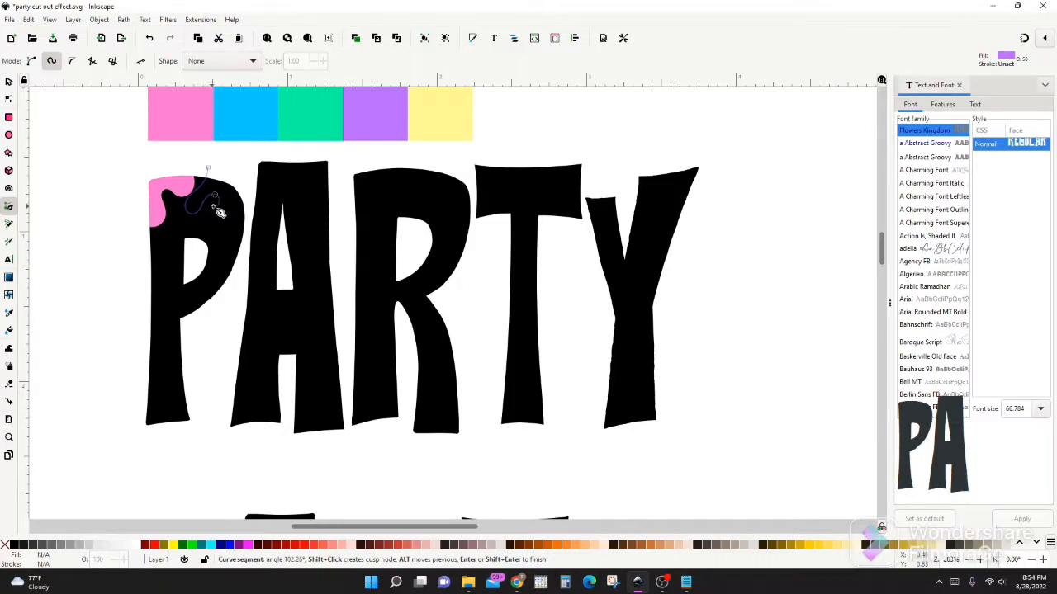
pyautogui.doubleClick(243, 261)
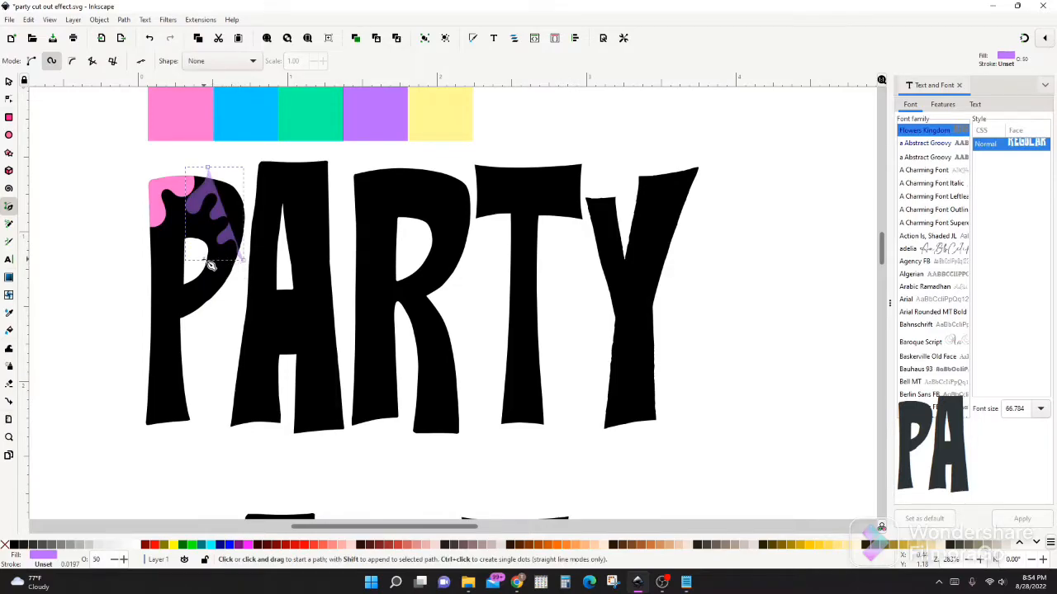
pyautogui.press('s')
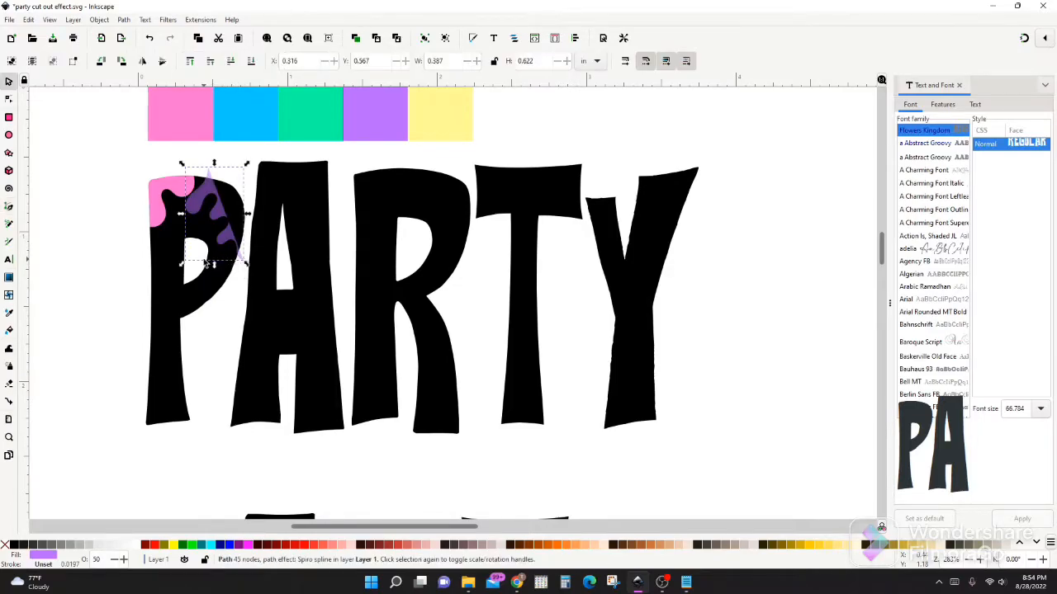
# Split the black P body with the wavy shape over its upper-right curve using the Division path operation
pyautogui.keyDown('shift'); pyautogui.click(175, 290); pyautogui.keyUp('shift')
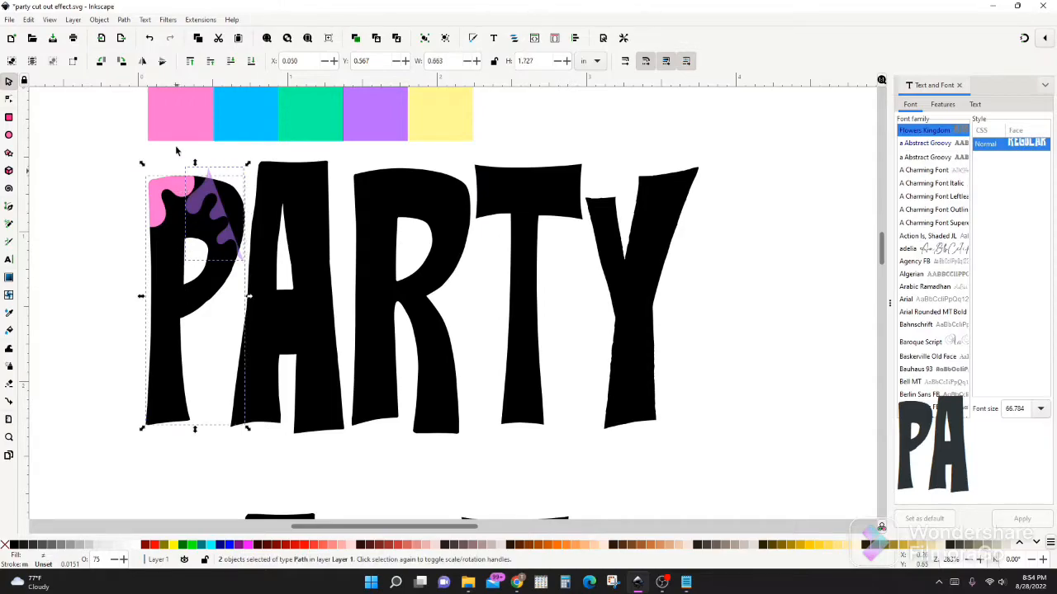
pyautogui.click(124, 20)
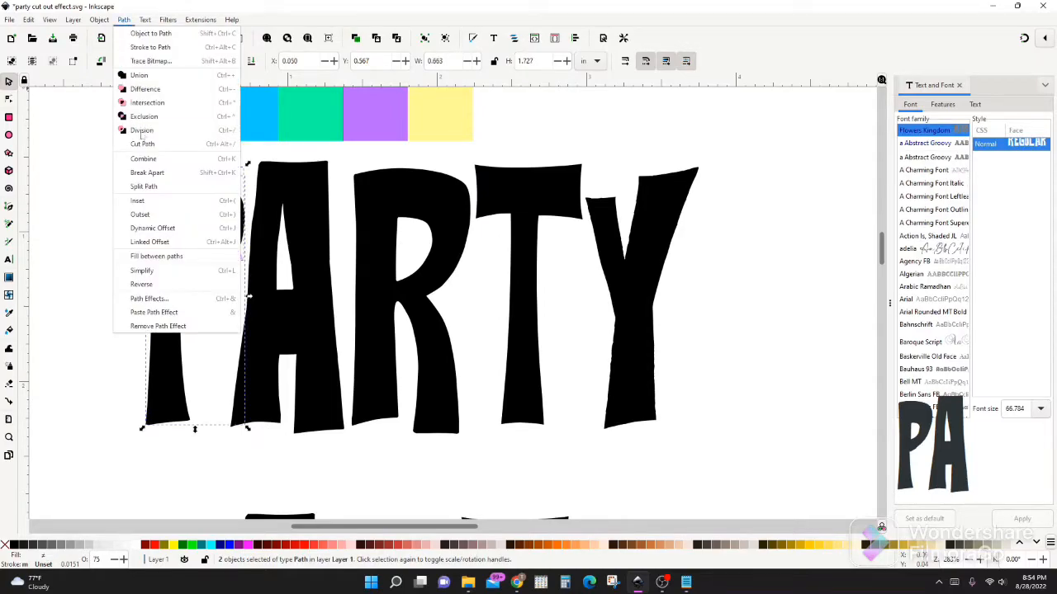
pyautogui.click(140, 129)
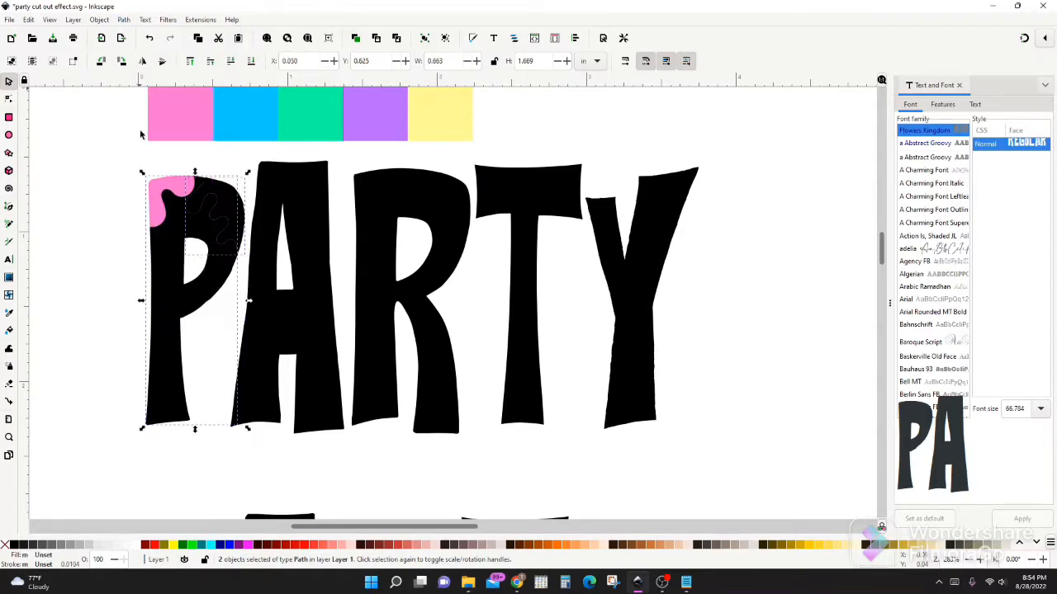
# Colour the P's upper-right piece with the blue sampled from the swatch strip
pyautogui.keyDown('shift'); pyautogui.click(169, 283); pyautogui.keyUp('shift')
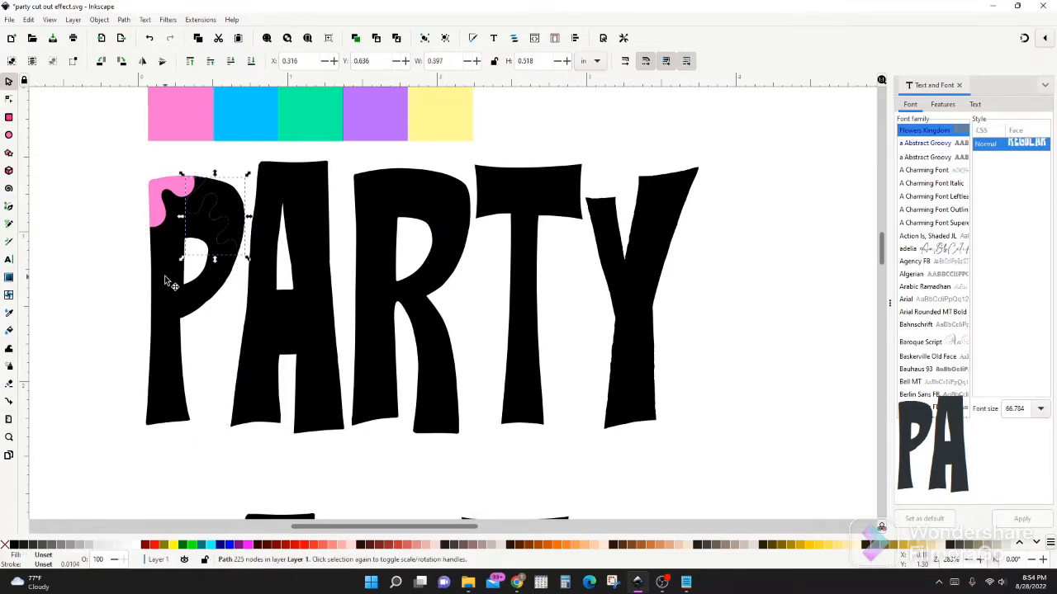
pyautogui.press('d')
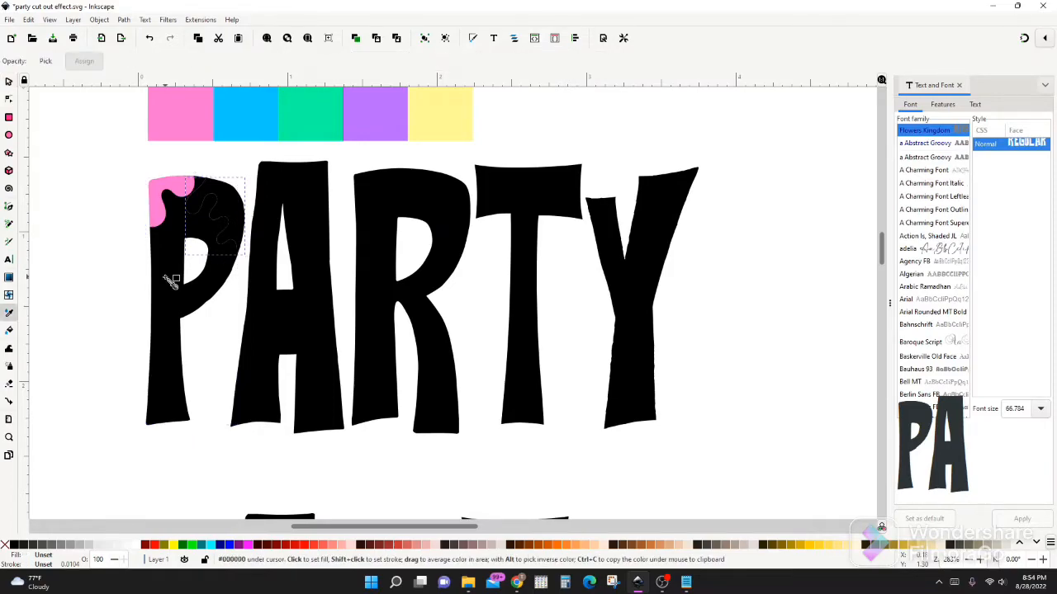
pyautogui.click(237, 122)
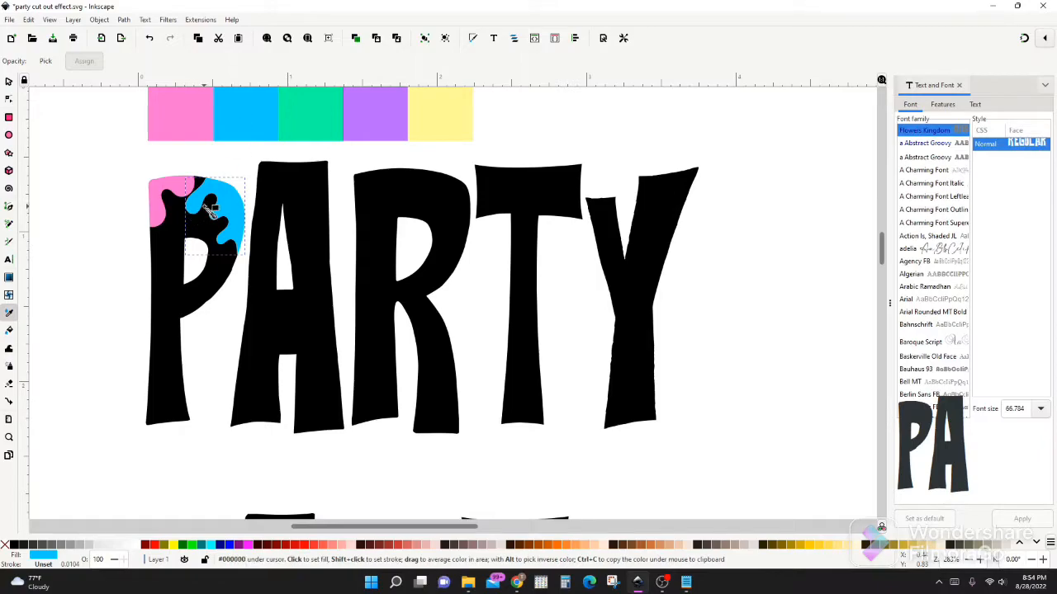
pyautogui.press('s')
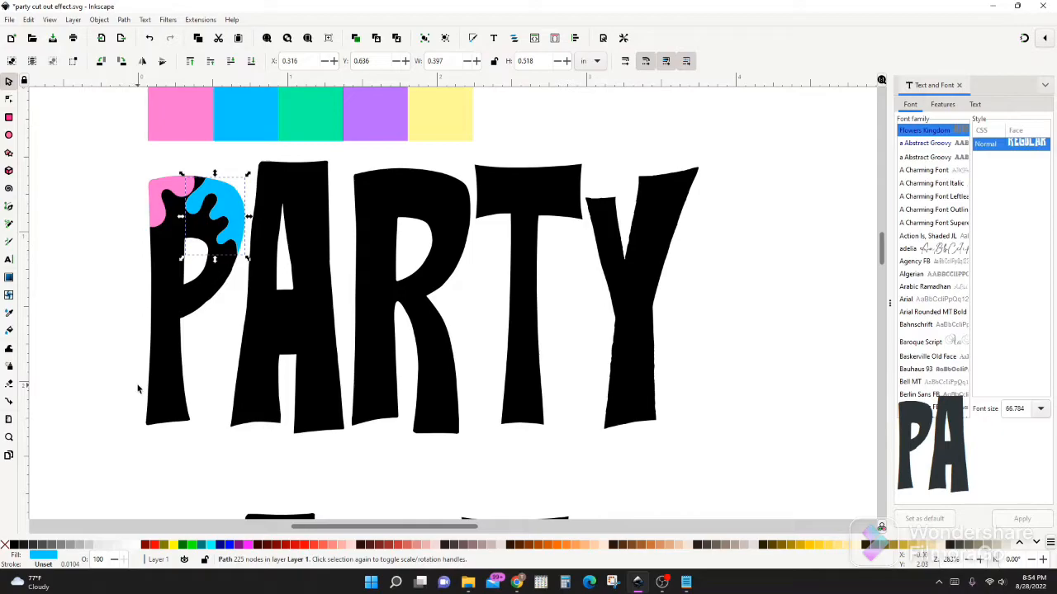
# Lower the opacity of the P's black body piece to 43.4% in the Fill and Stroke settings
pyautogui.click(158, 357)
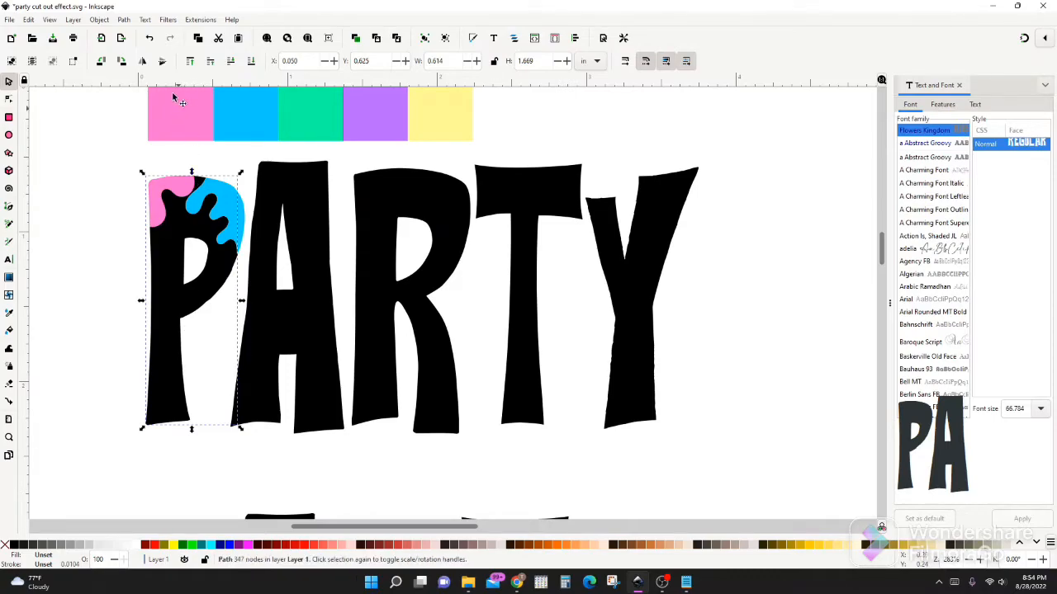
pyautogui.click(100, 21)
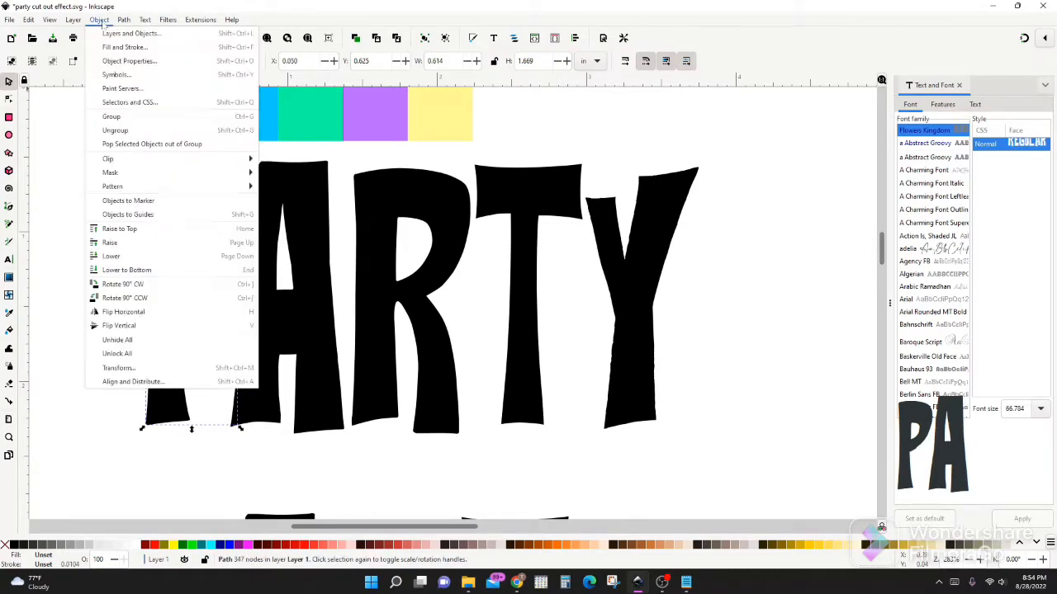
pyautogui.press('Escape')
pyautogui.click(554, 36)
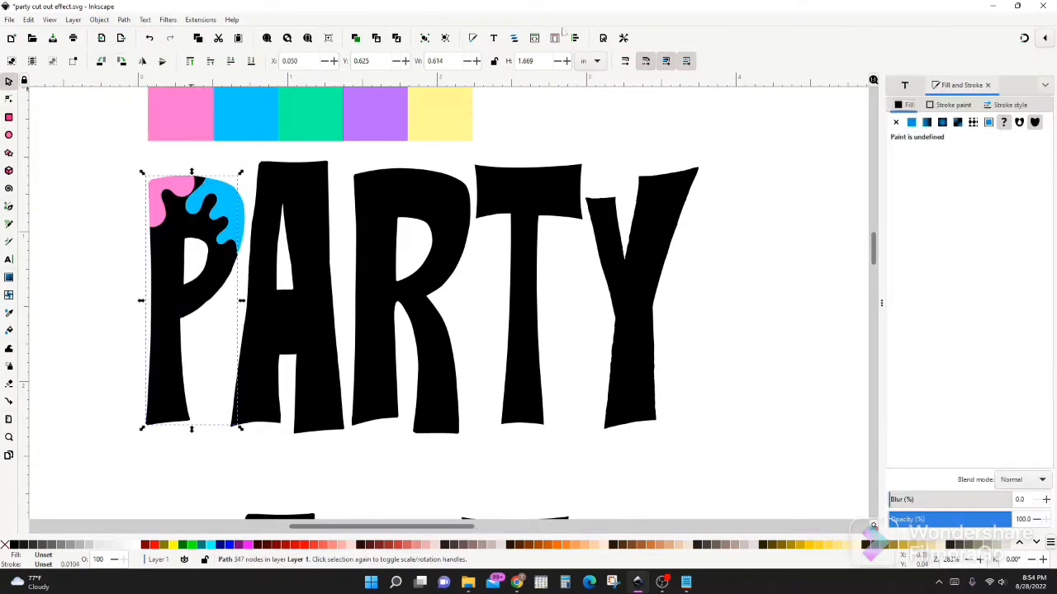
pyautogui.click(941, 520)
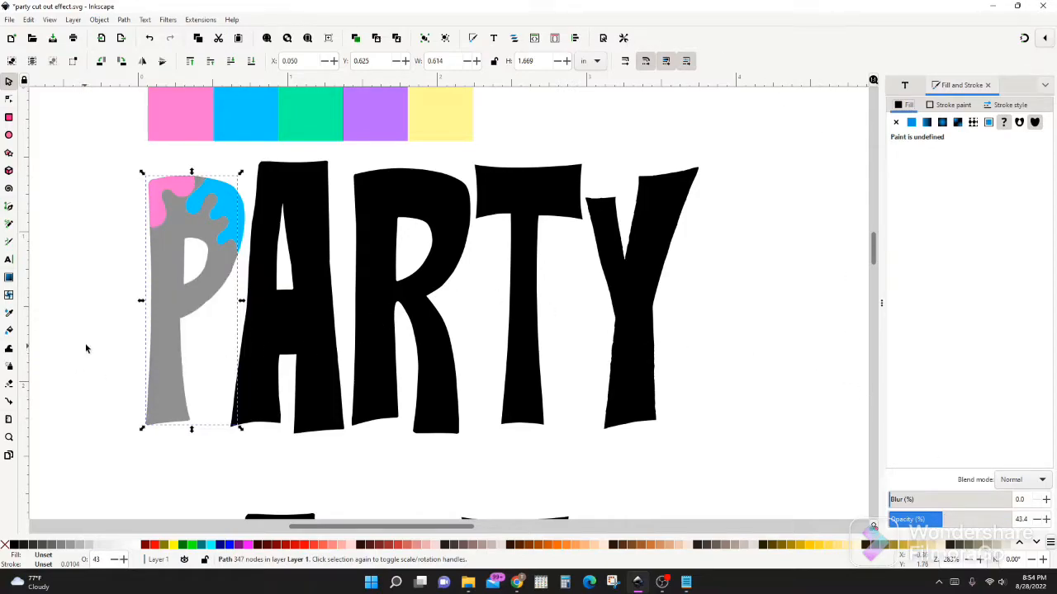
# Draw a wavy Spiro path about 0.55 by 0.33 in across the lower end of the P's stem
pyautogui.press('b')
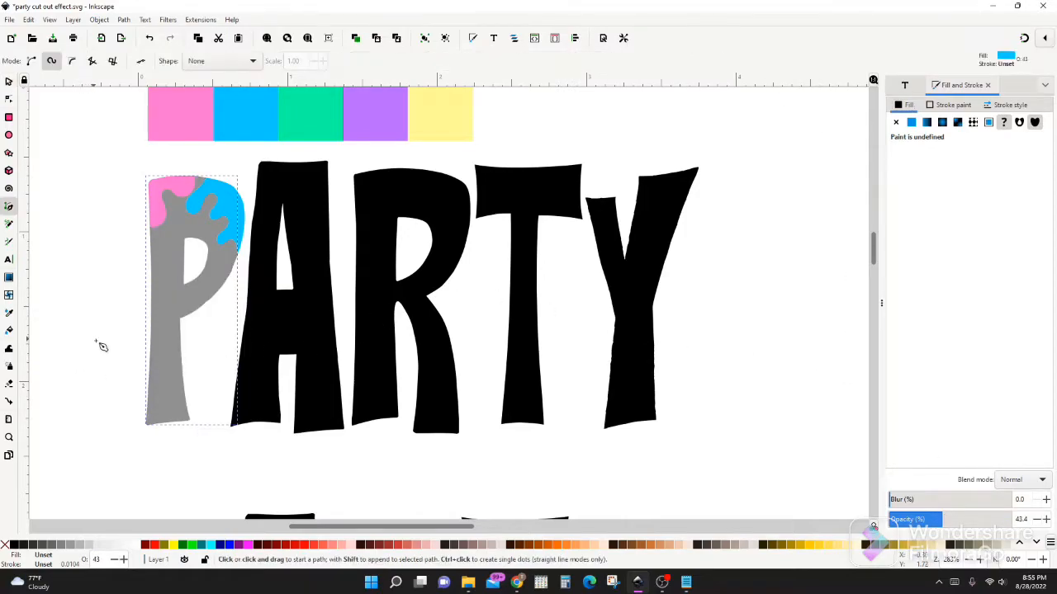
pyautogui.click(142, 369)
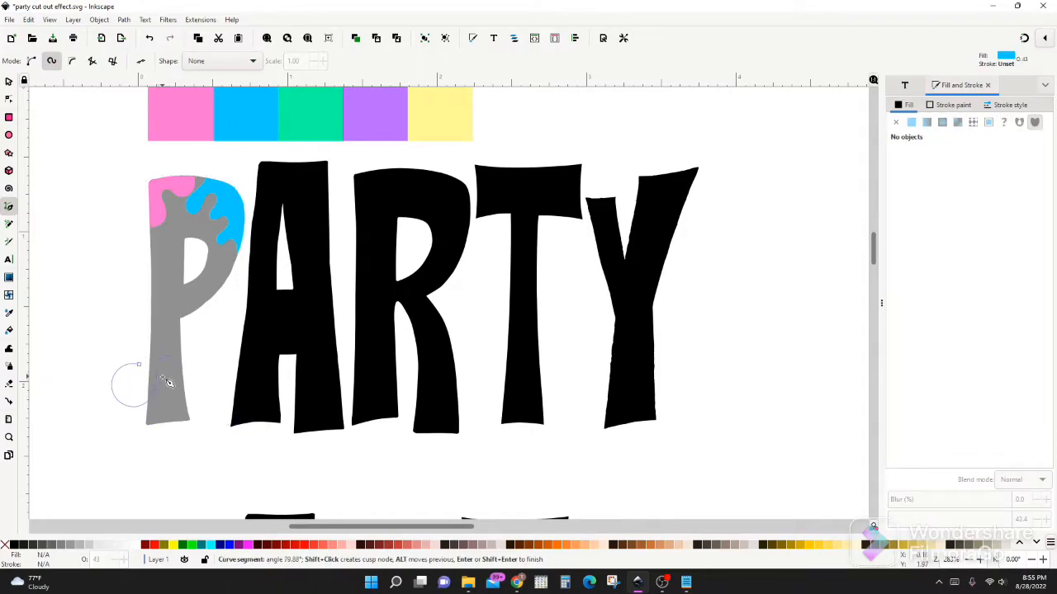
pyautogui.click(178, 411)
pyautogui.click(186, 392)
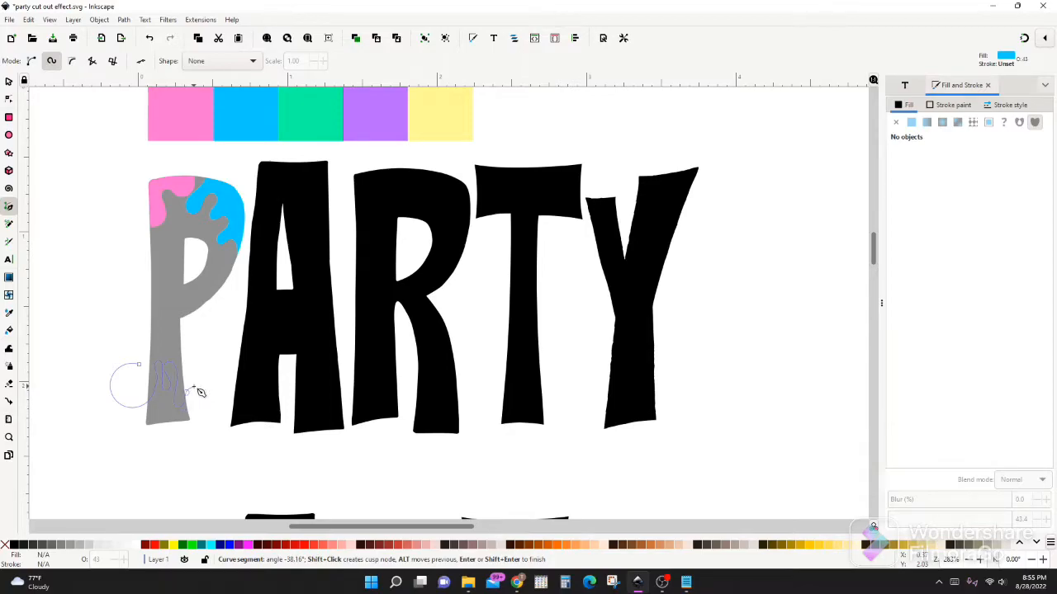
pyautogui.press('Return')
pyautogui.press('s')
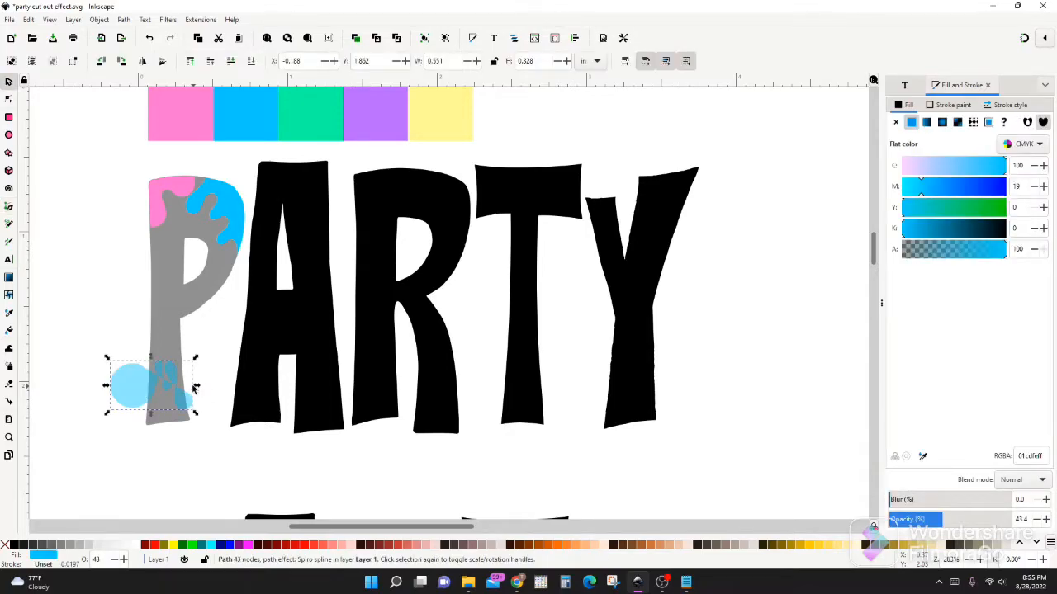
# Divide the semi-transparent P body with the wavy shape across its lower stem
pyautogui.keyDown('shift'); pyautogui.click(160, 325); pyautogui.keyUp('shift')
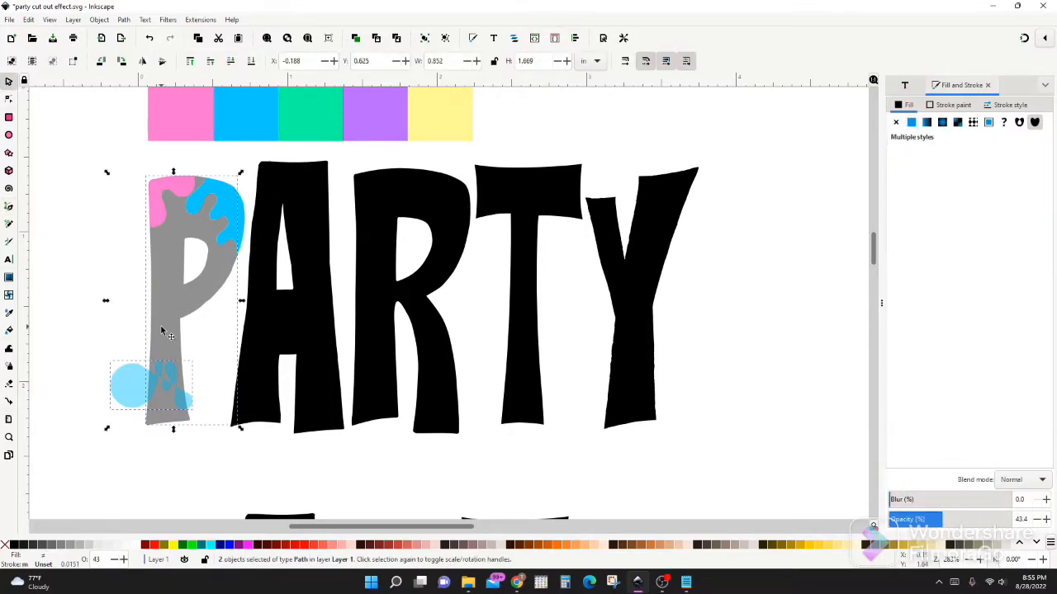
pyautogui.click(124, 20)
pyautogui.click(135, 113)
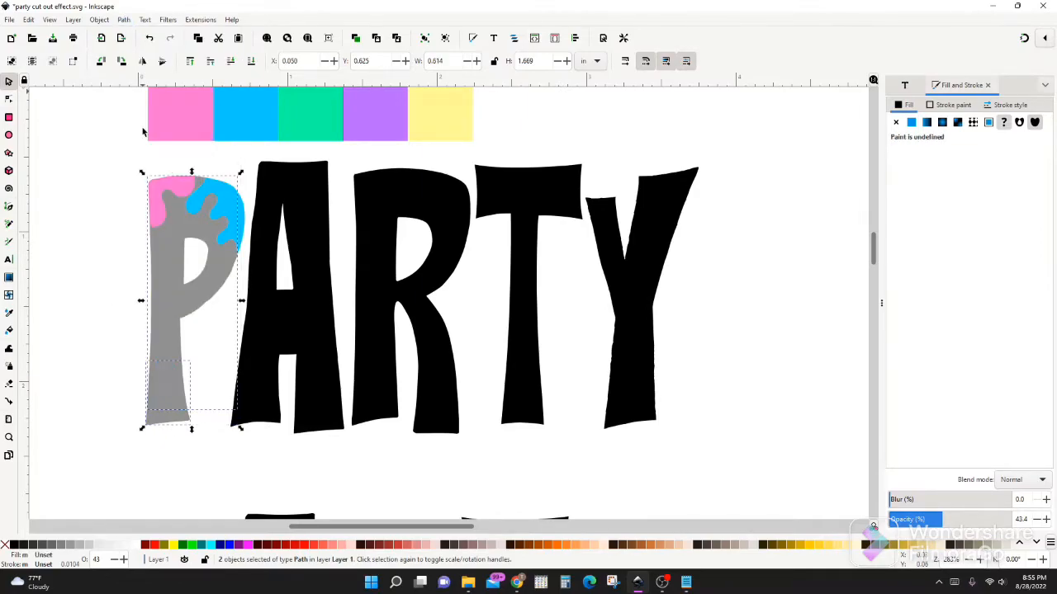
# Colour the piece at the foot of the P with the swatch strip's purple and set its opacity to 100%
pyautogui.keyDown('shift'); pyautogui.click(160, 295); pyautogui.keyUp('shift')
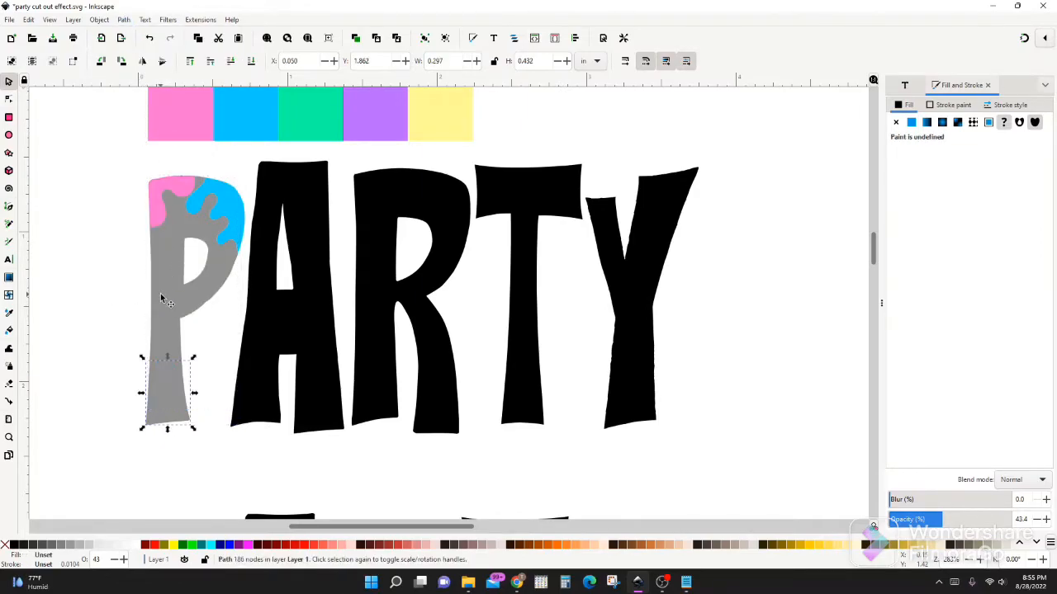
pyautogui.press('d')
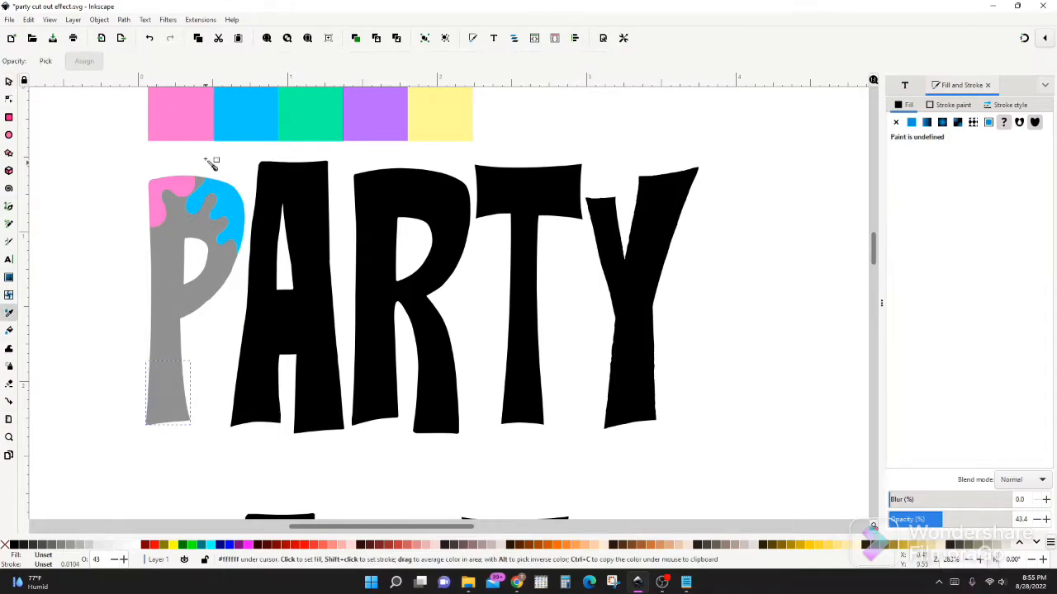
pyautogui.click(366, 131)
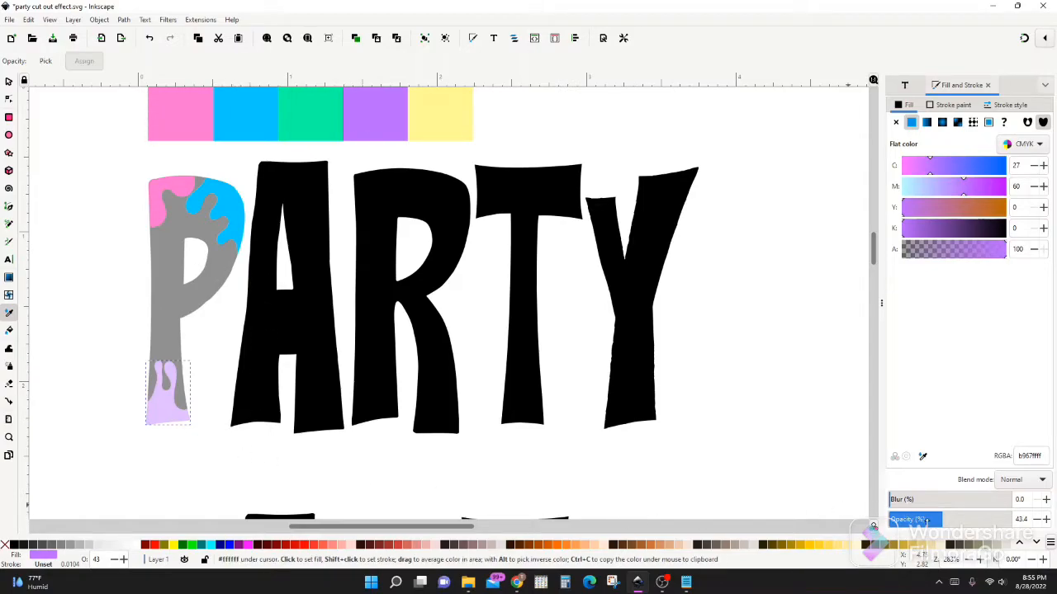
pyautogui.moveTo(931, 520); pyautogui.dragTo(1012, 520)
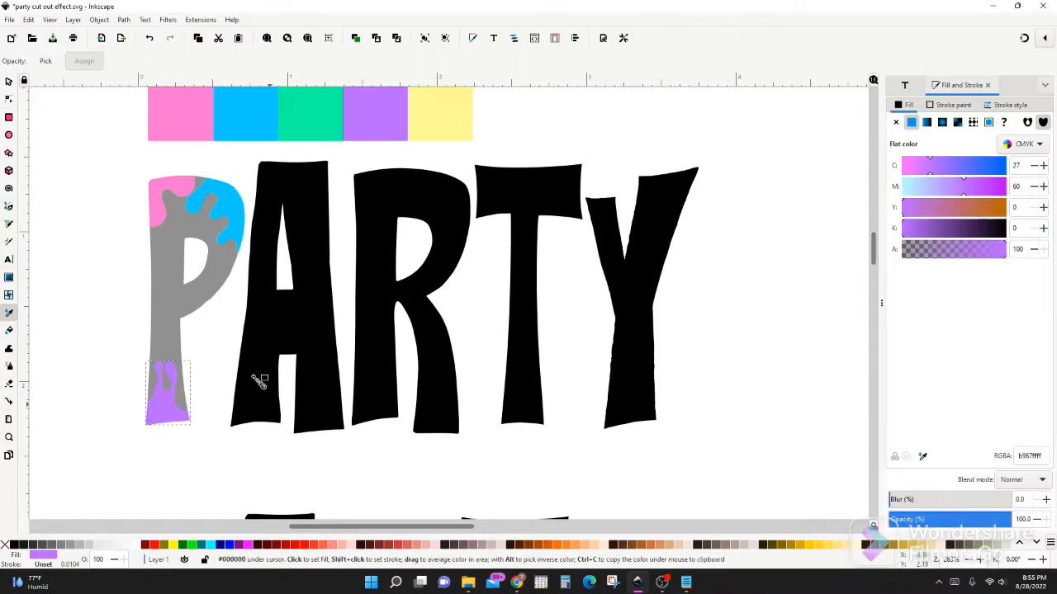
pyautogui.press('s')
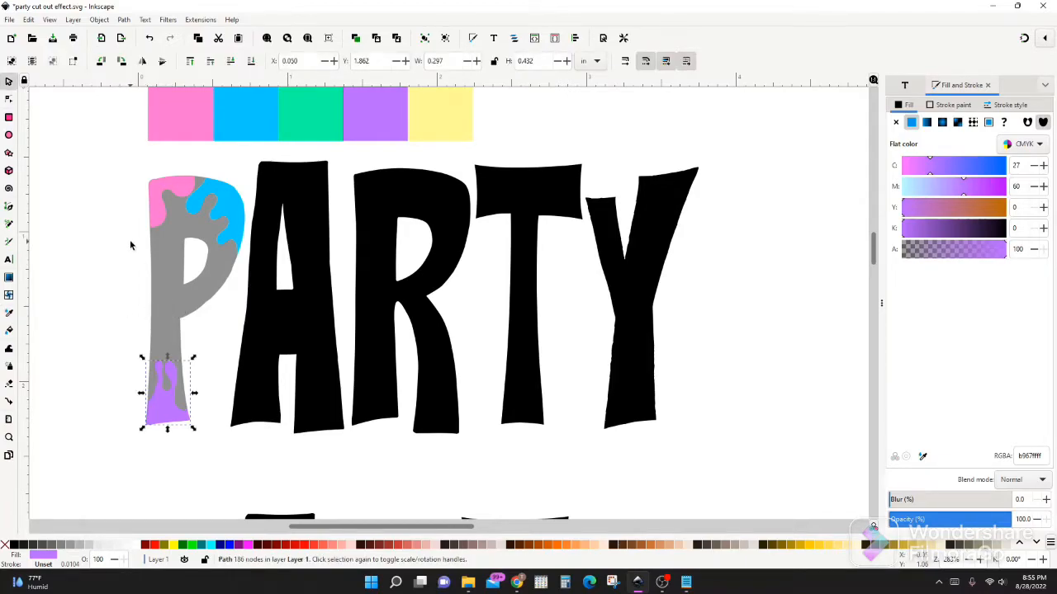
# Draw a wavy Spiro path down the left side of the P's stem, from beside the counter to above the purple foot
pyautogui.press('b')
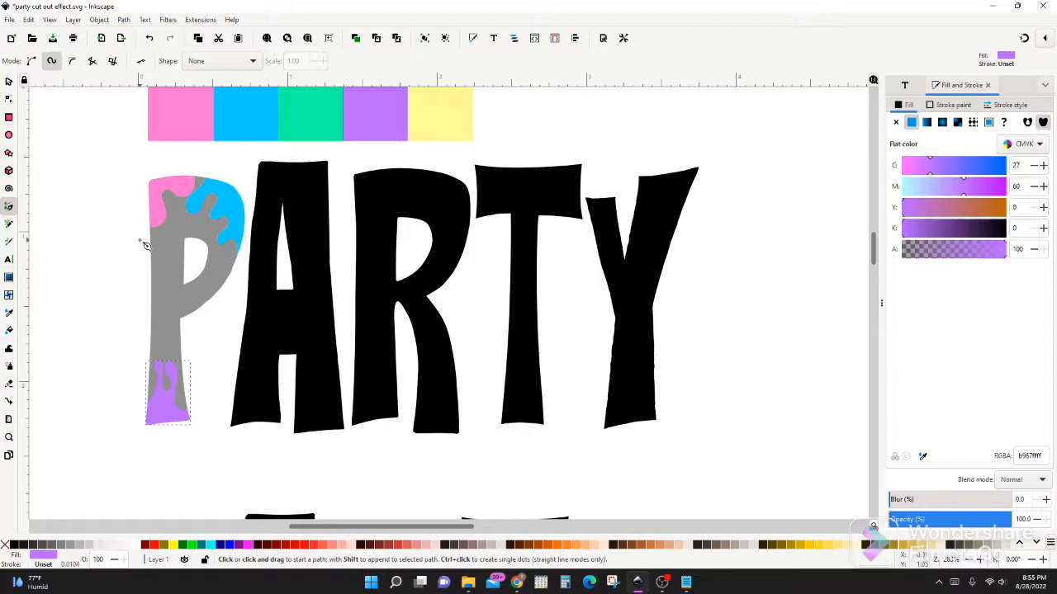
pyautogui.click(140, 240)
pyautogui.click(161, 252)
pyautogui.click(176, 273)
pyautogui.click(176, 340)
pyautogui.click(138, 357)
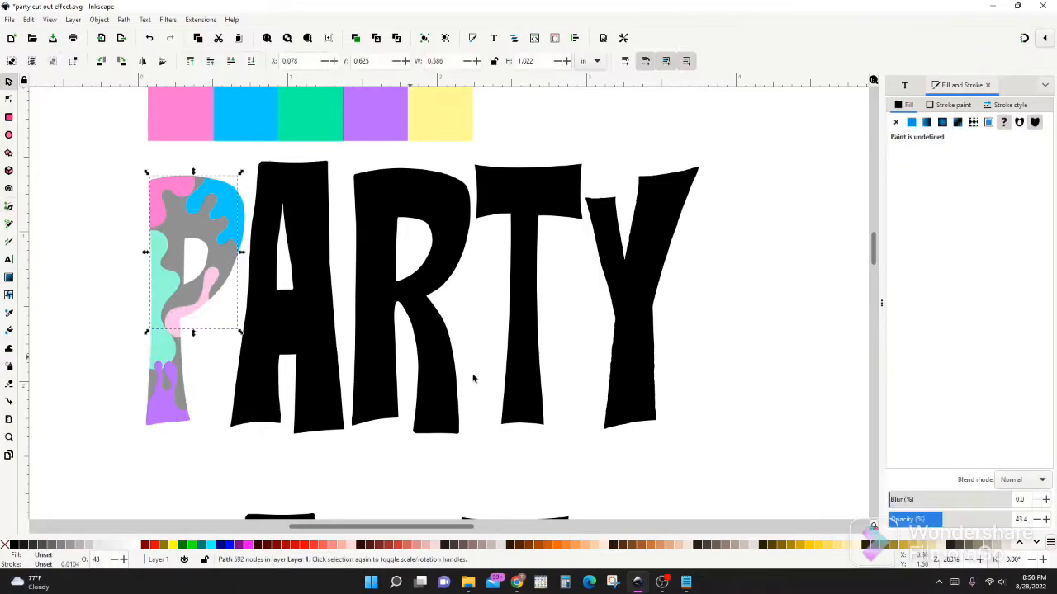
# Restore the opacity of the P's semi-transparent black, pink and green pieces to 100%
pyautogui.moveTo(937, 520); pyautogui.dragTo(1026, 517)
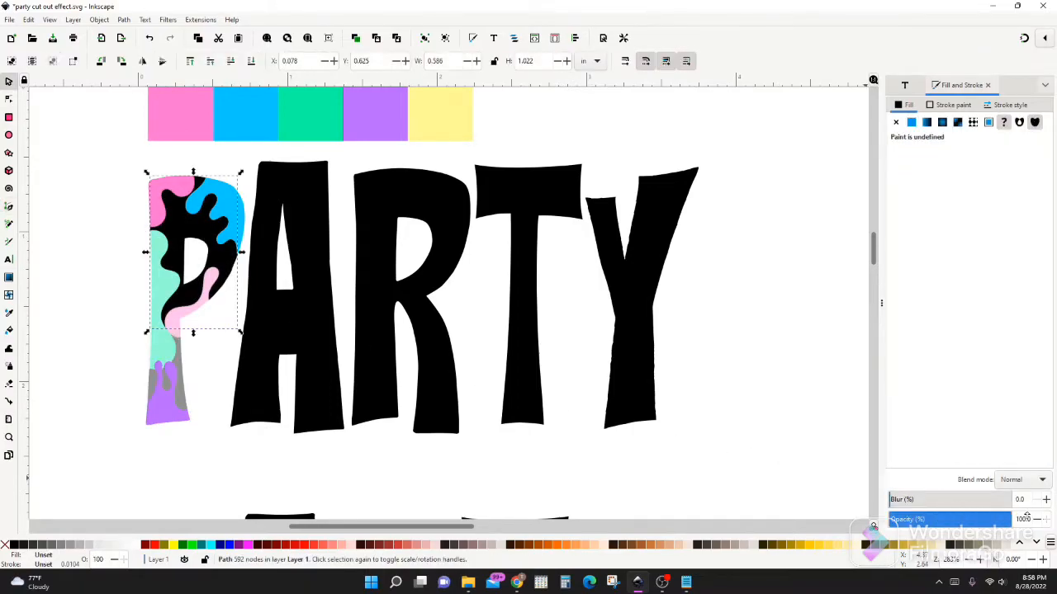
pyautogui.click(205, 303)
pyautogui.moveTo(941, 520); pyautogui.dragTo(1024, 520)
pyautogui.click(164, 289)
pyautogui.click(180, 396)
pyautogui.click(167, 384)
pyautogui.keyDown('shift'); pyautogui.click(152, 386); pyautogui.keyUp('shift')
pyautogui.moveTo(941, 520); pyautogui.dragTo(1024, 519)
# Colour the remaining black pieces of the P with the swatch strip's yellow
pyautogui.click(427, 118)
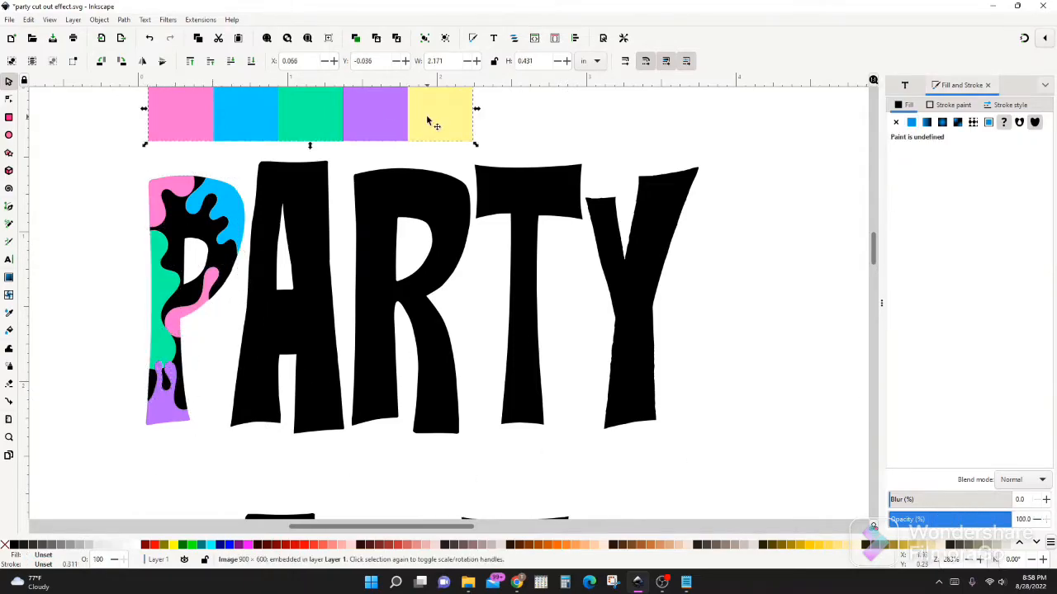
pyautogui.click(157, 384)
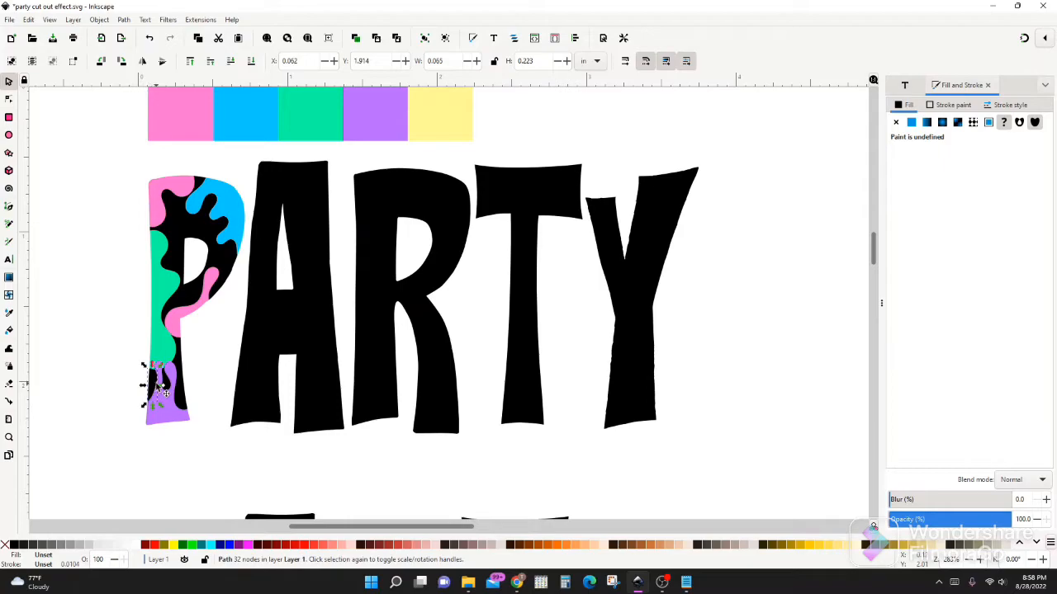
pyautogui.keyDown('shift'); pyautogui.click(166, 383); pyautogui.keyUp('shift')
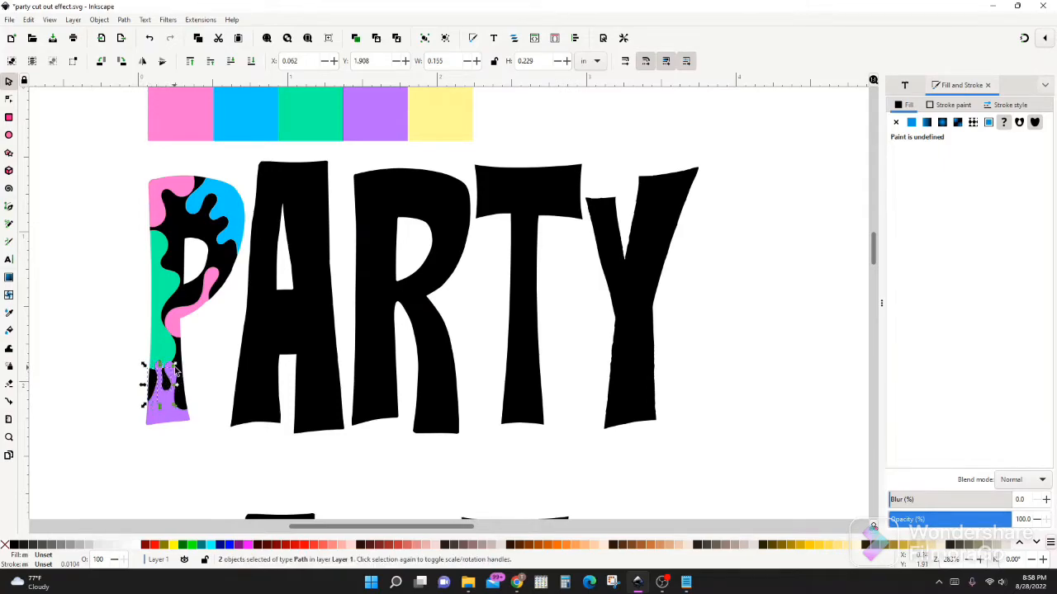
pyautogui.keyDown('shift'); pyautogui.click(180, 362); pyautogui.keyUp('shift')
pyautogui.keyDown('shift'); pyautogui.click(190, 289); pyautogui.keyUp('shift')
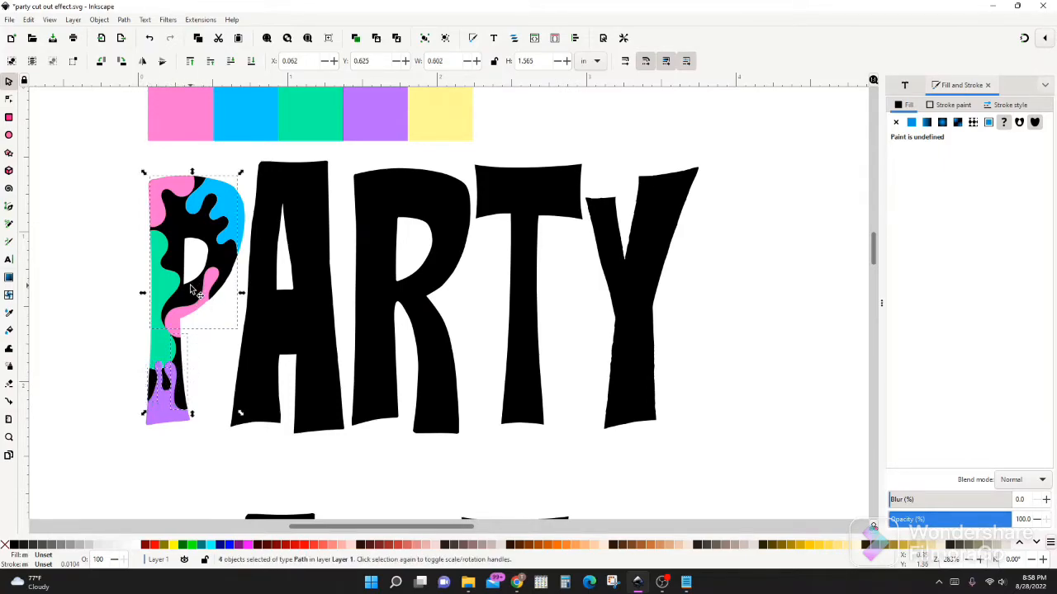
pyautogui.press('d')
pyautogui.click(413, 132)
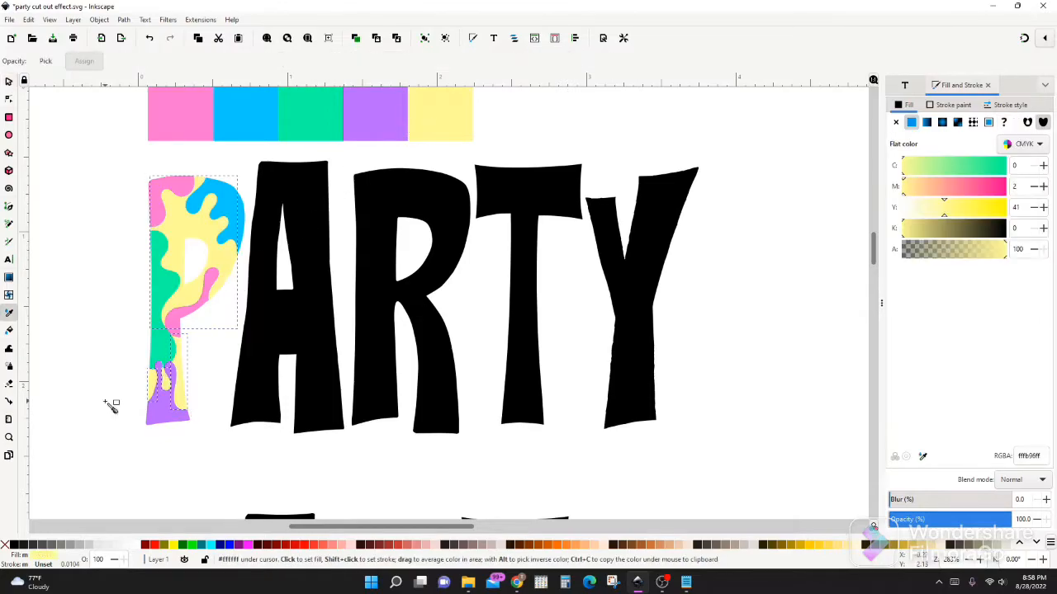
pyautogui.press('s')
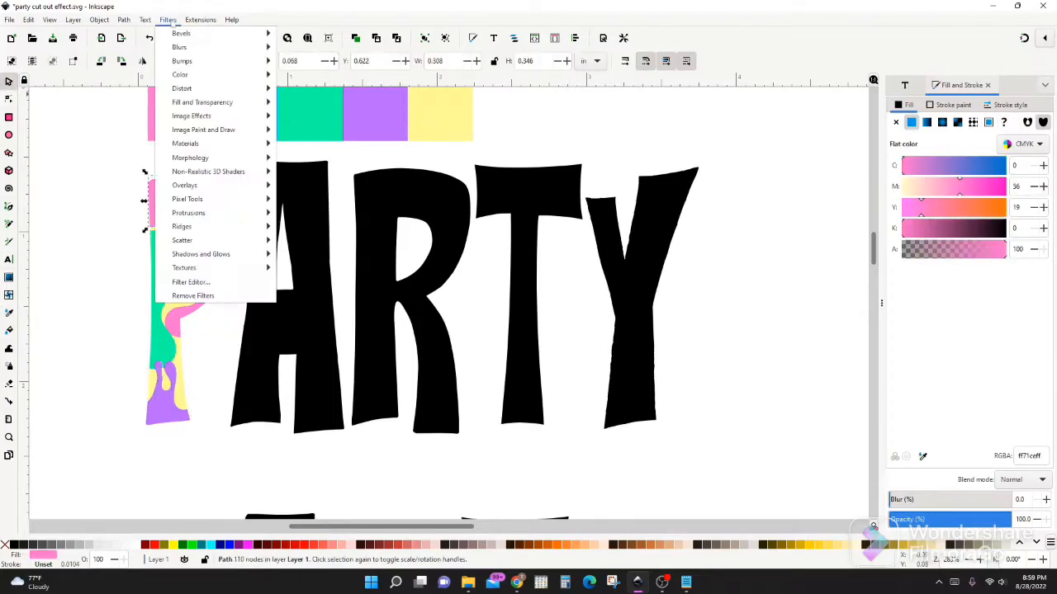
# Apply an inner drop shadow to the P's upper pink piece with blur radius 0.0, horizontal offset -0.3 px and vertical offset -0.2 px
pyautogui.moveTo(223, 255)
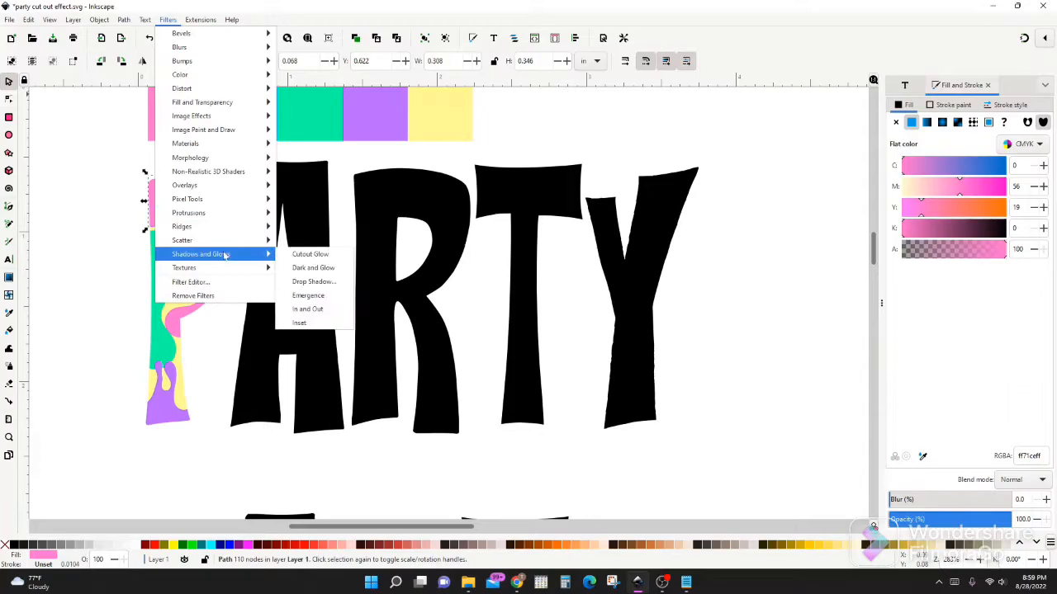
pyautogui.click(314, 282)
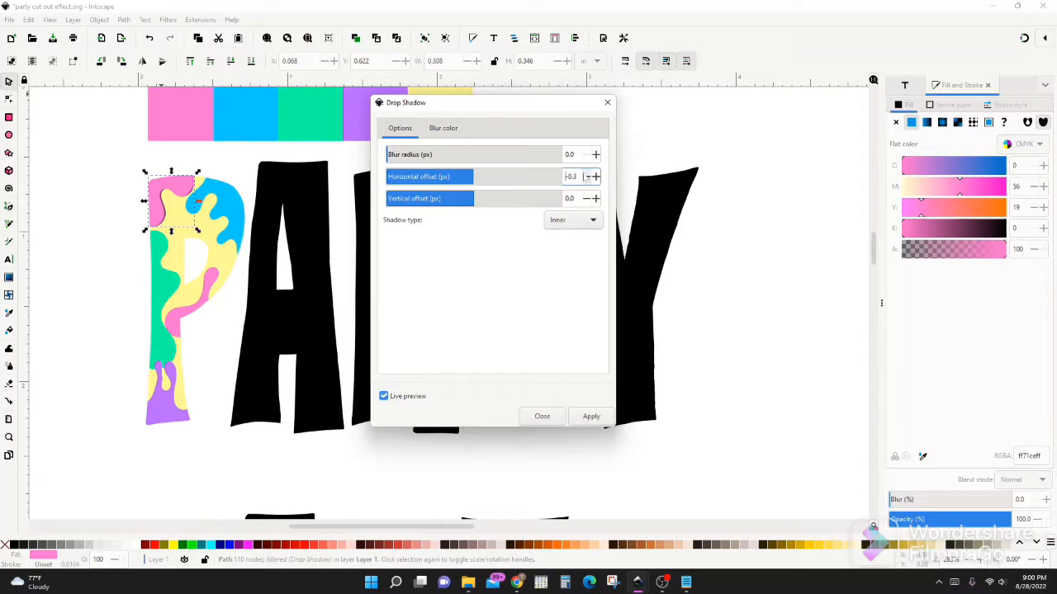
pyautogui.click(588, 200)
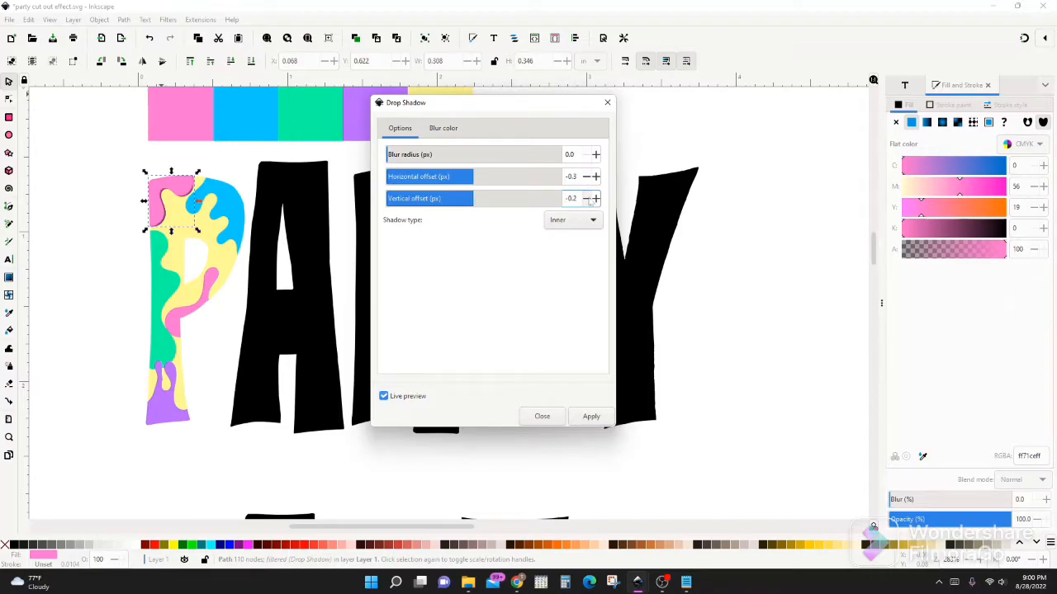
pyautogui.click(383, 397)
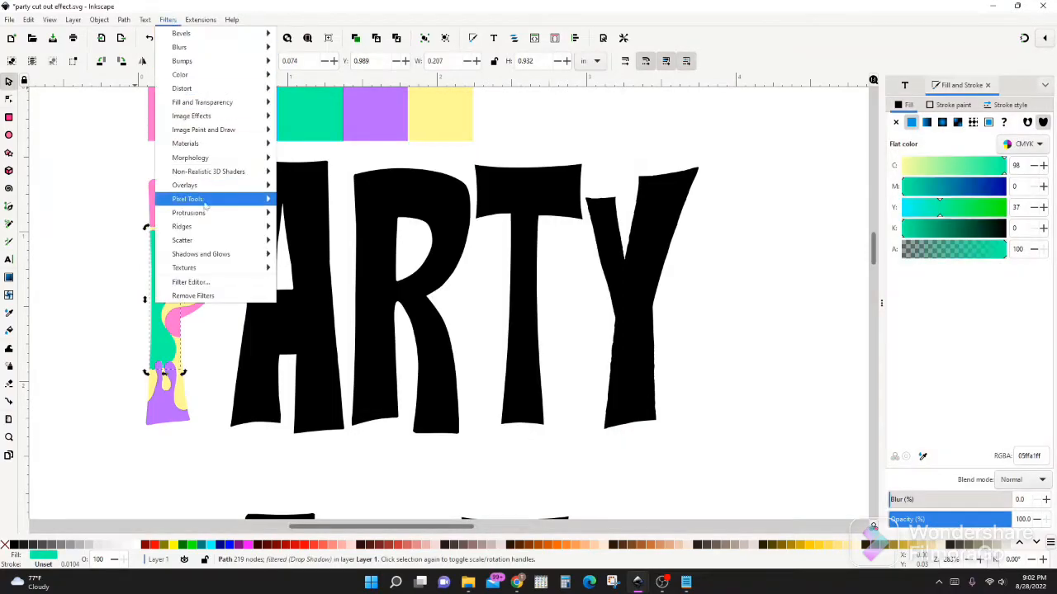
# Apply an inner drop shadow to the P's green piece with blur radius 0.0, horizontal offset -0.4 px and vertical offset -0.1 px
pyautogui.moveTo(231, 254)
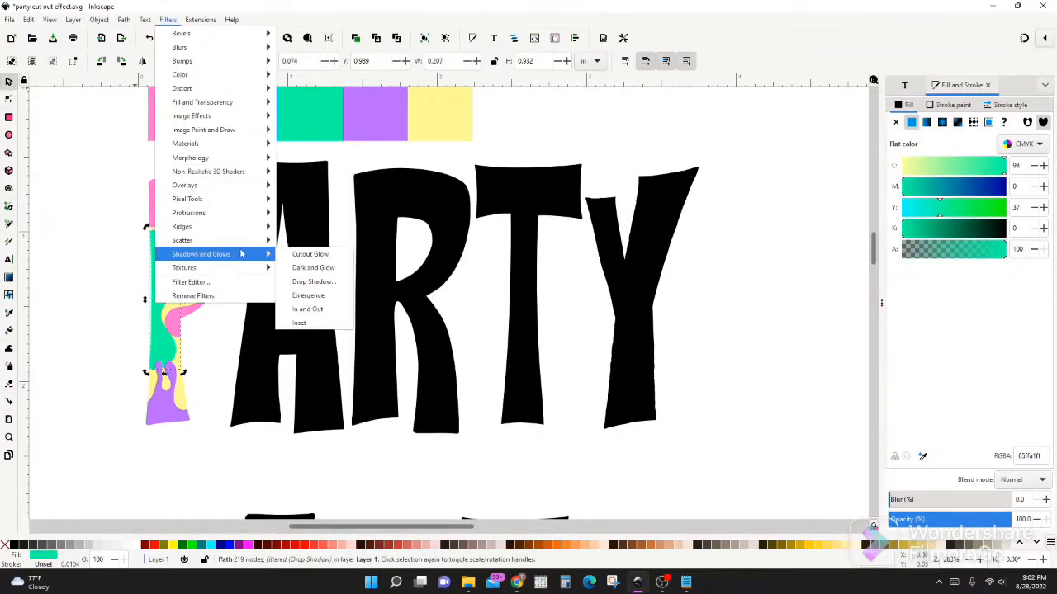
pyautogui.click(312, 284)
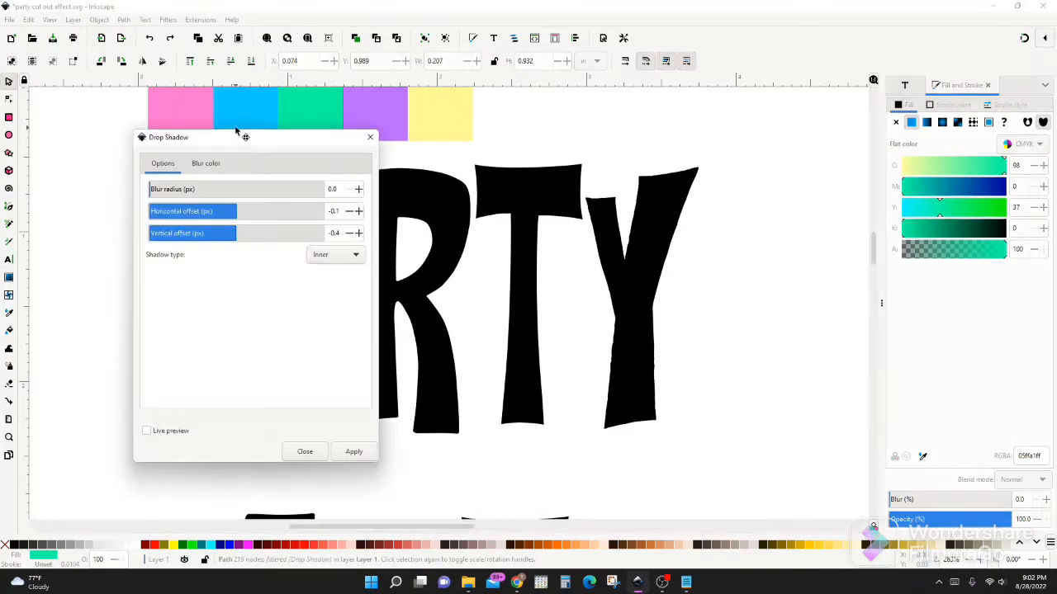
pyautogui.moveTo(237, 139); pyautogui.dragTo(446, 135)
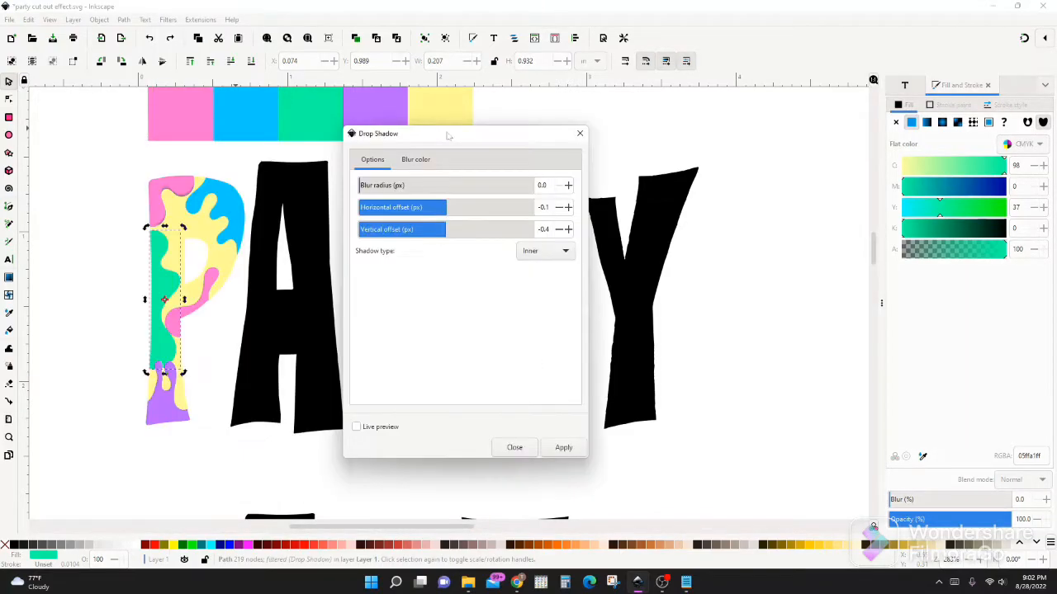
pyautogui.tripleClick(559, 208)
pyautogui.click(358, 429)
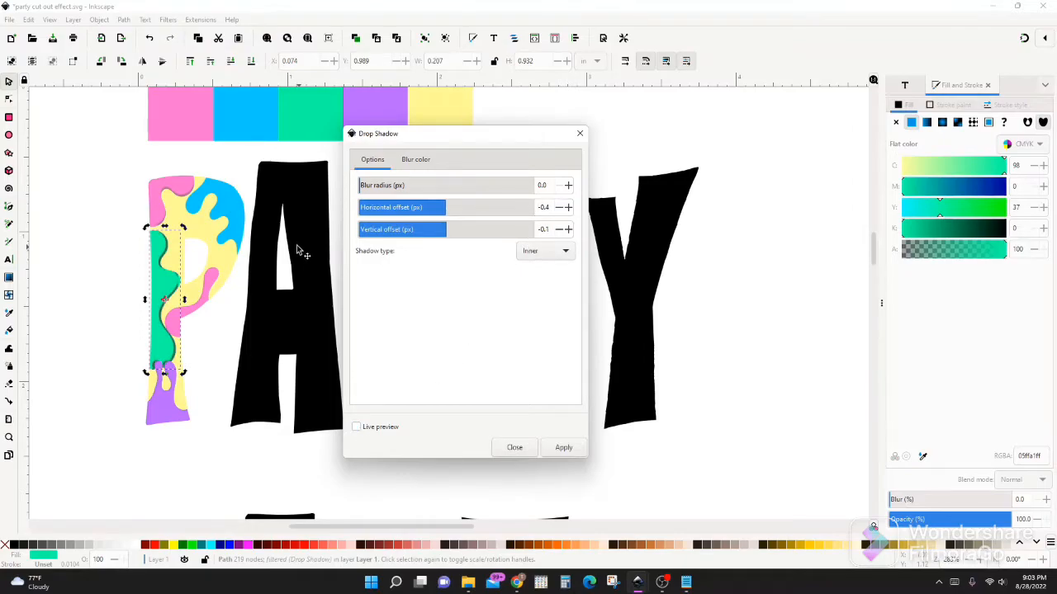
pyautogui.press('Escape')
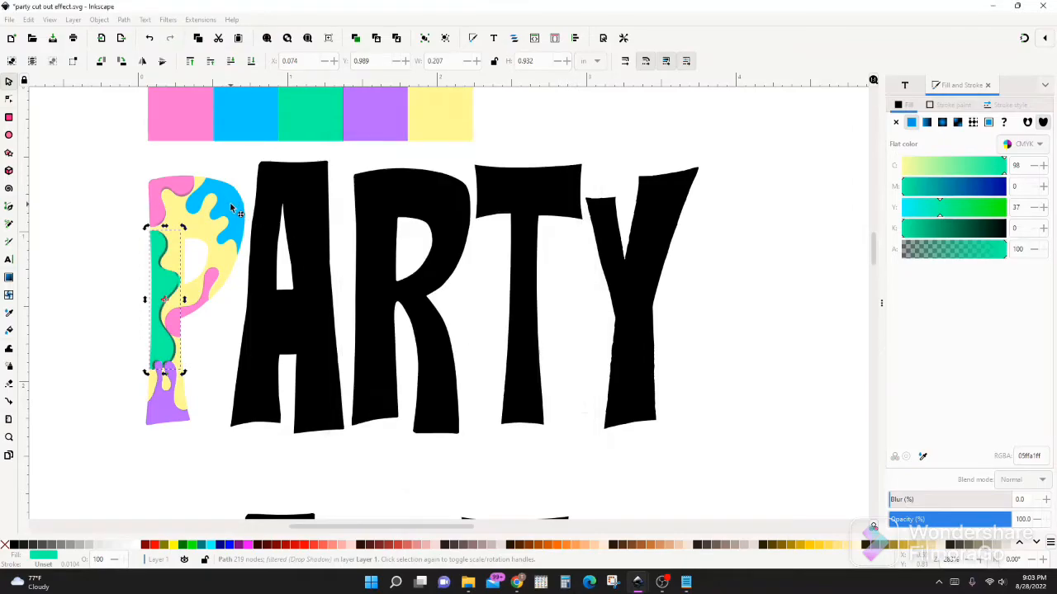
# Apply an outer drop shadow to the P's blue piece with horizontal offset -0.4 px and vertical offset -0.1 px
pyautogui.click(230, 204)
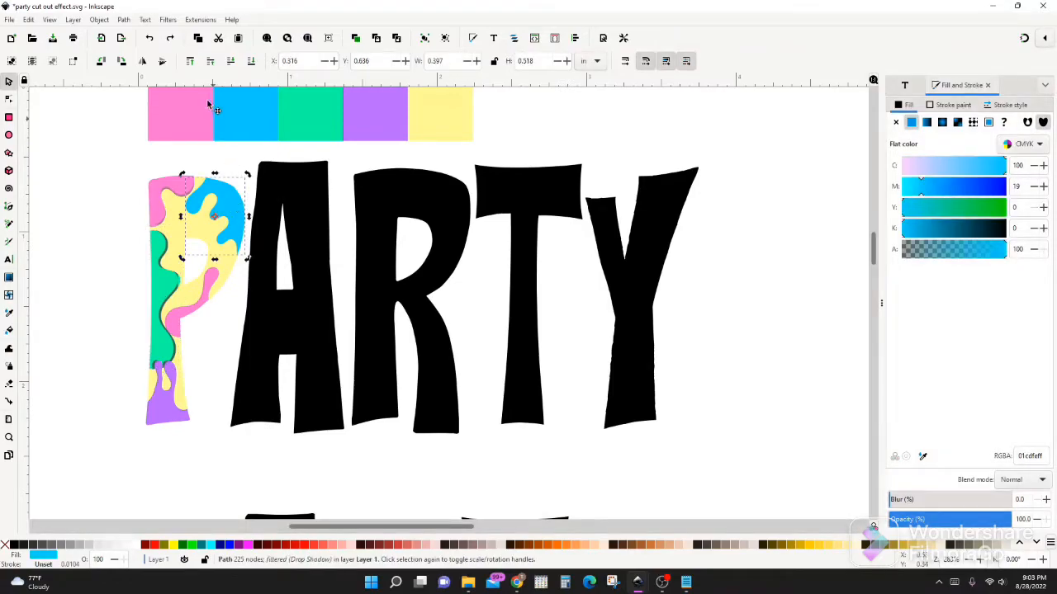
pyautogui.click(173, 21)
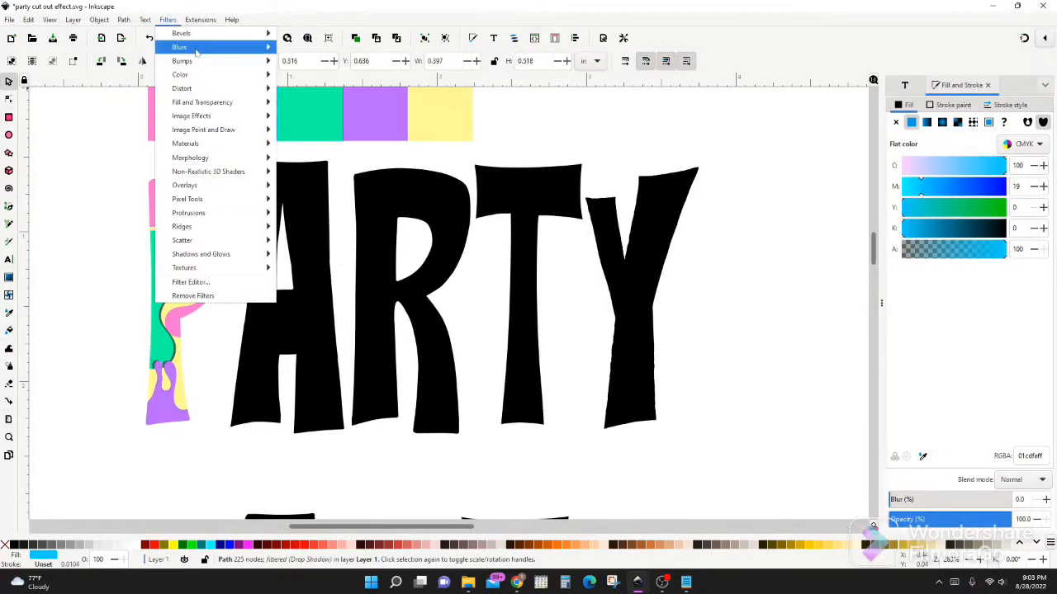
pyautogui.moveTo(203, 259)
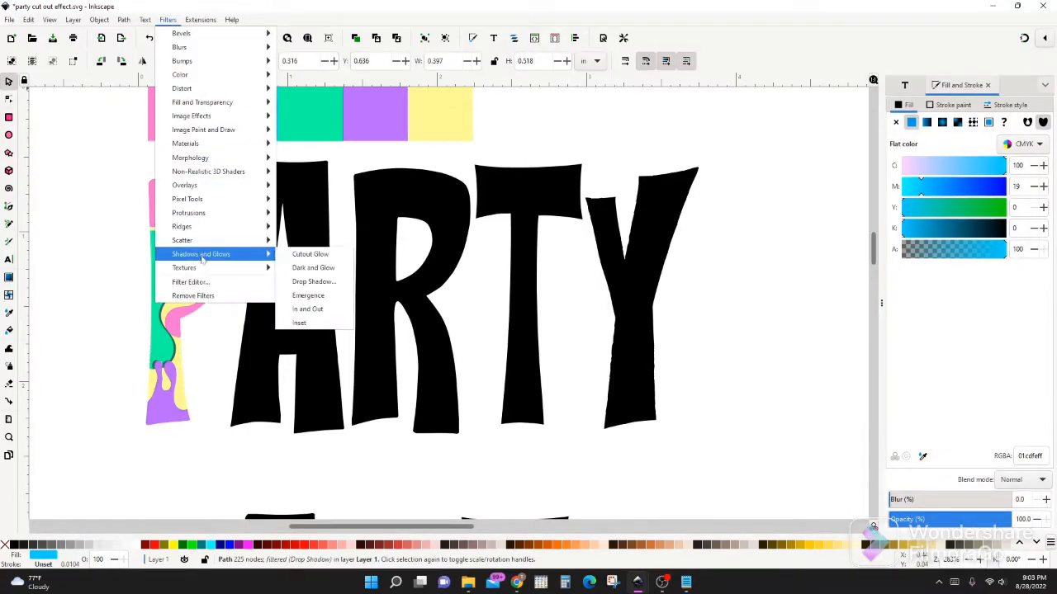
pyautogui.click(304, 282)
pyautogui.moveTo(163, 38); pyautogui.dragTo(449, 73)
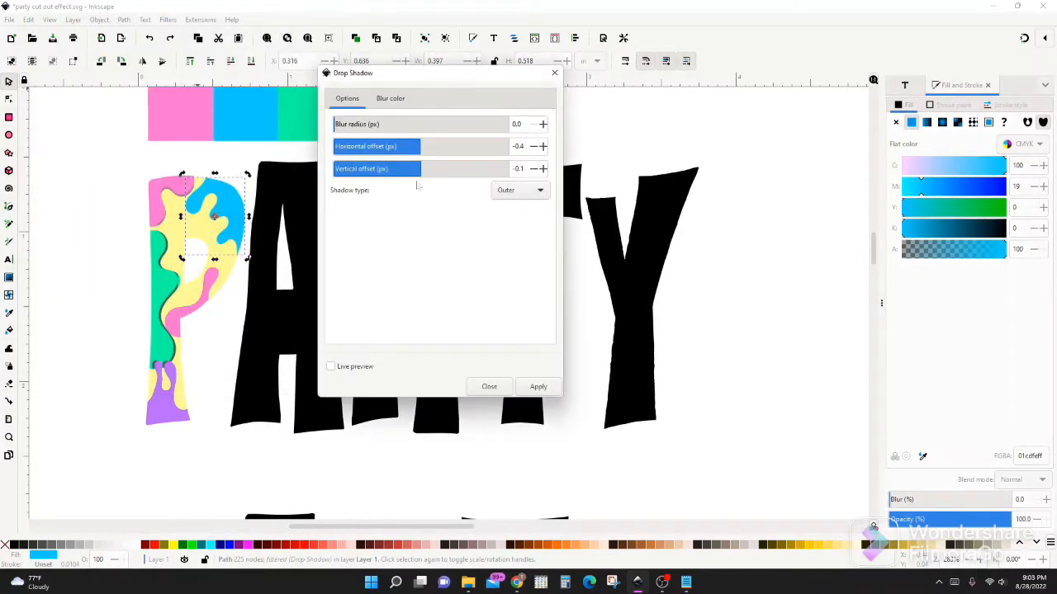
pyautogui.click(331, 367)
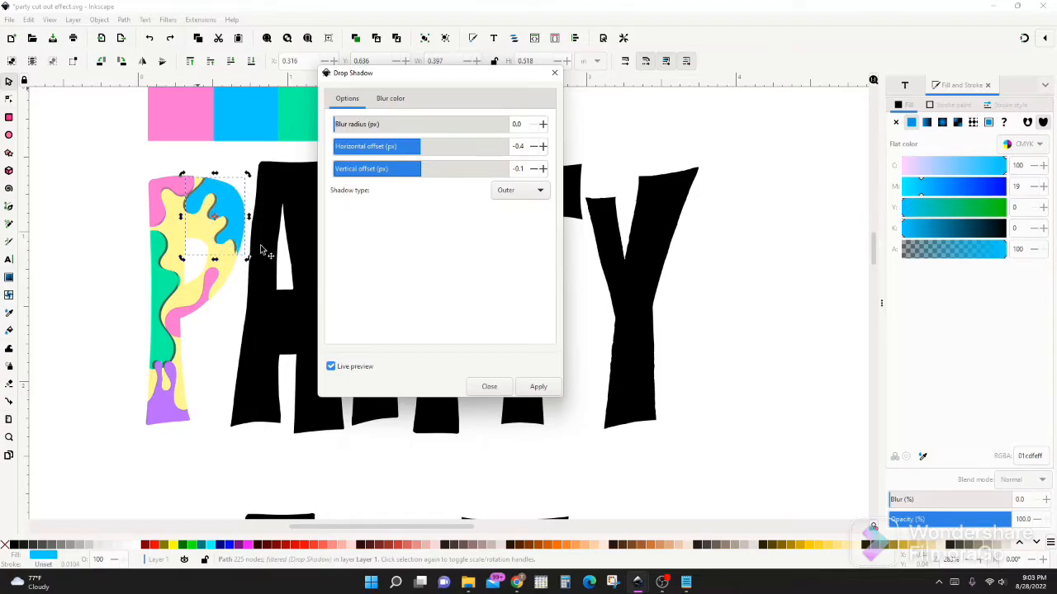
pyautogui.click(535, 388)
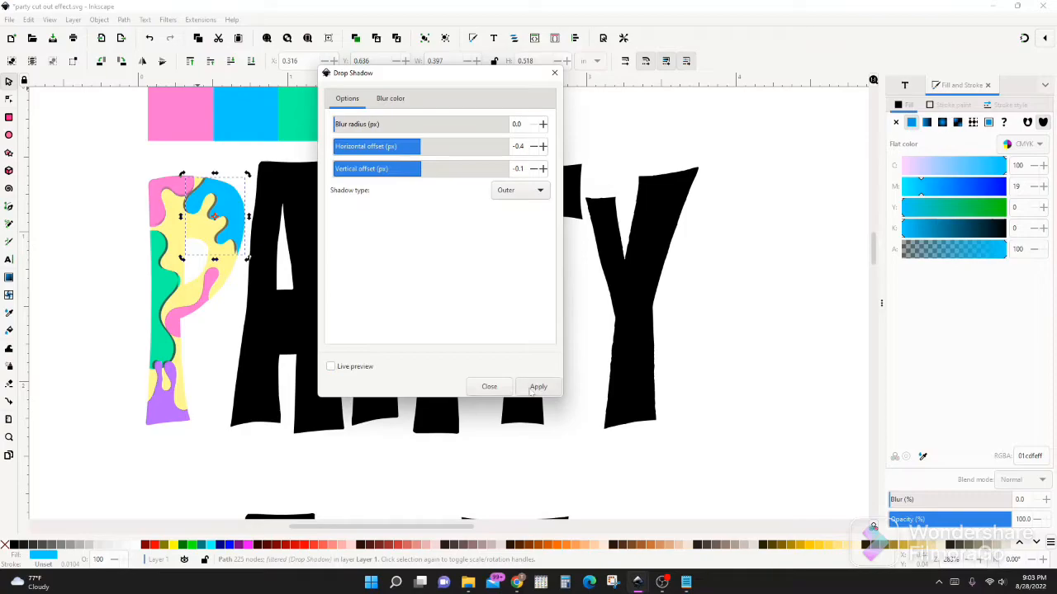
# Apply an outer drop shadow to the pink piece below the P's counter with horizontal offset 0.0 and vertical offset -0.1 px
pyautogui.click(202, 307)
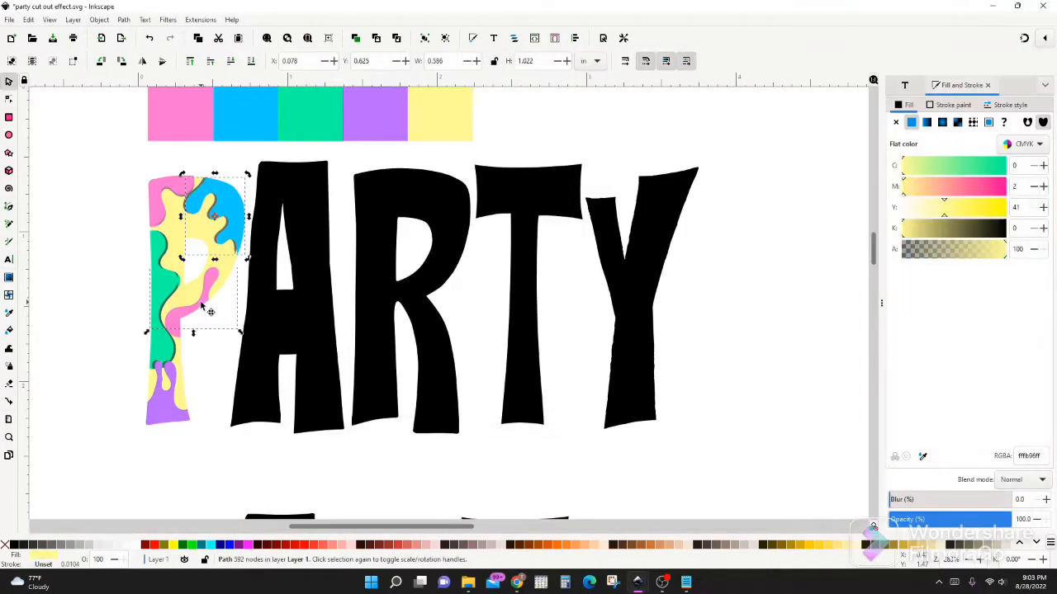
pyautogui.click(182, 322)
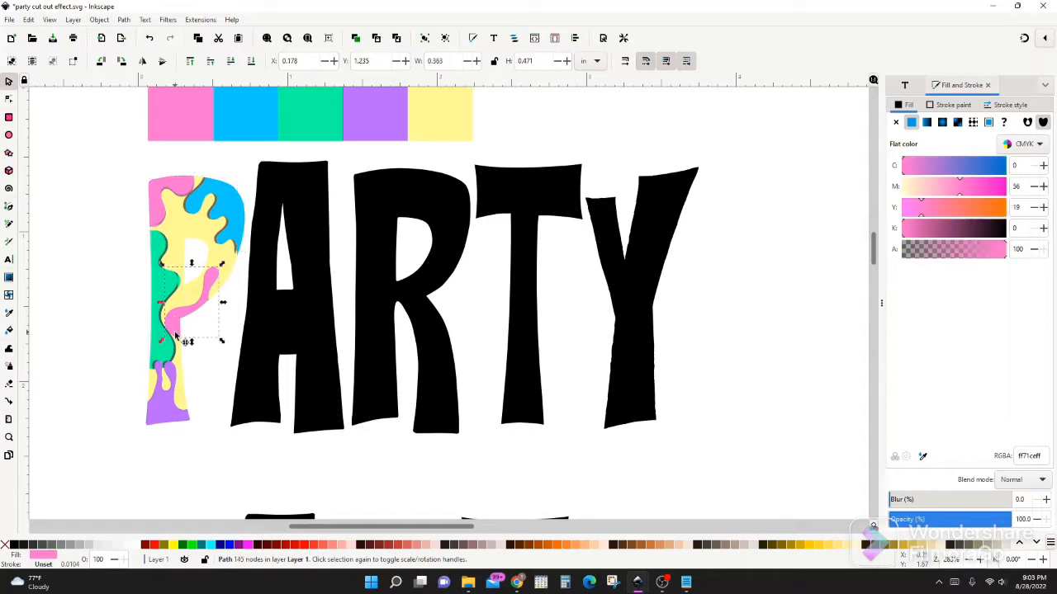
pyautogui.hotkey('alt', 'q')
pyautogui.click(520, 191)
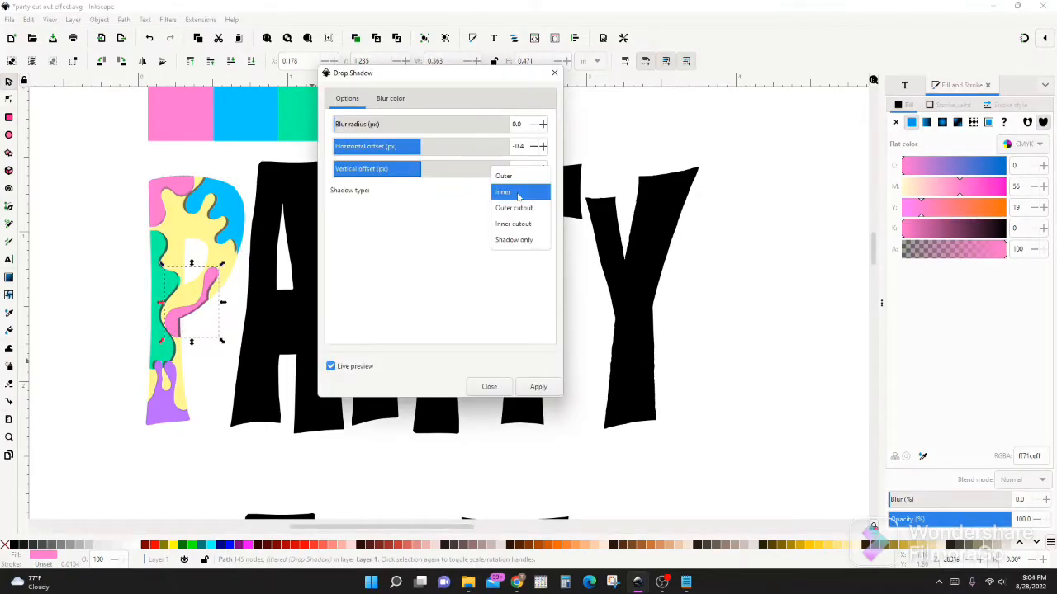
pyautogui.click(513, 180)
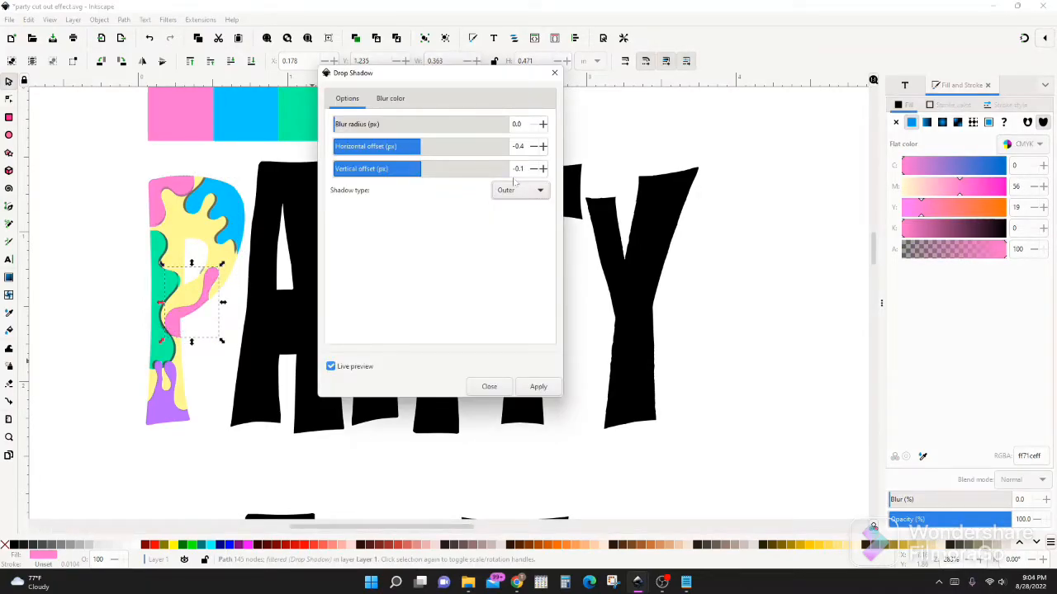
pyautogui.click(534, 146)
pyautogui.click(543, 146)
pyautogui.click(538, 386)
pyautogui.click(489, 386)
pyautogui.click(171, 409)
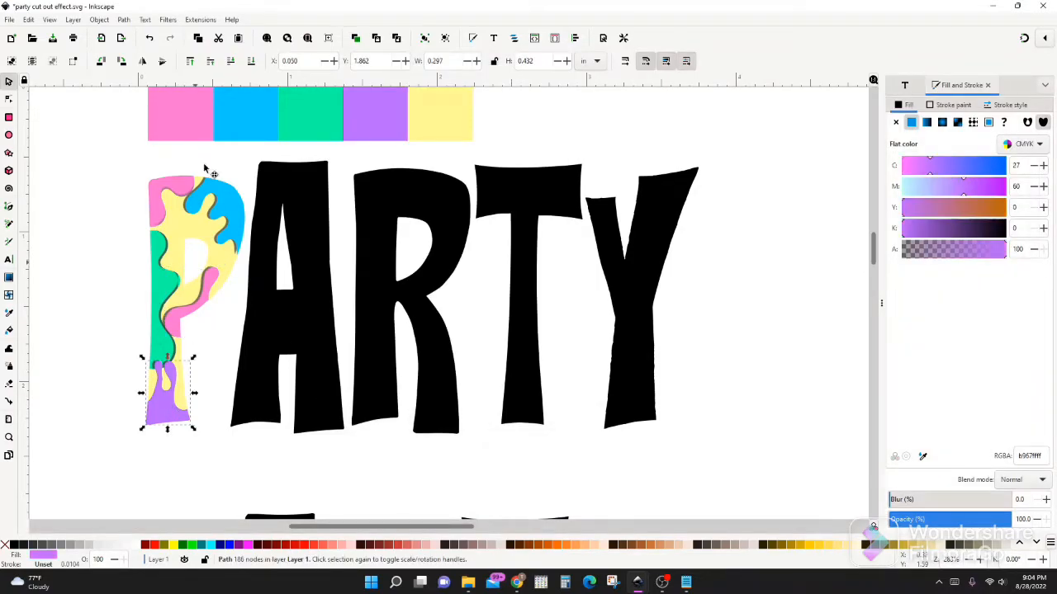
pyautogui.click(171, 20)
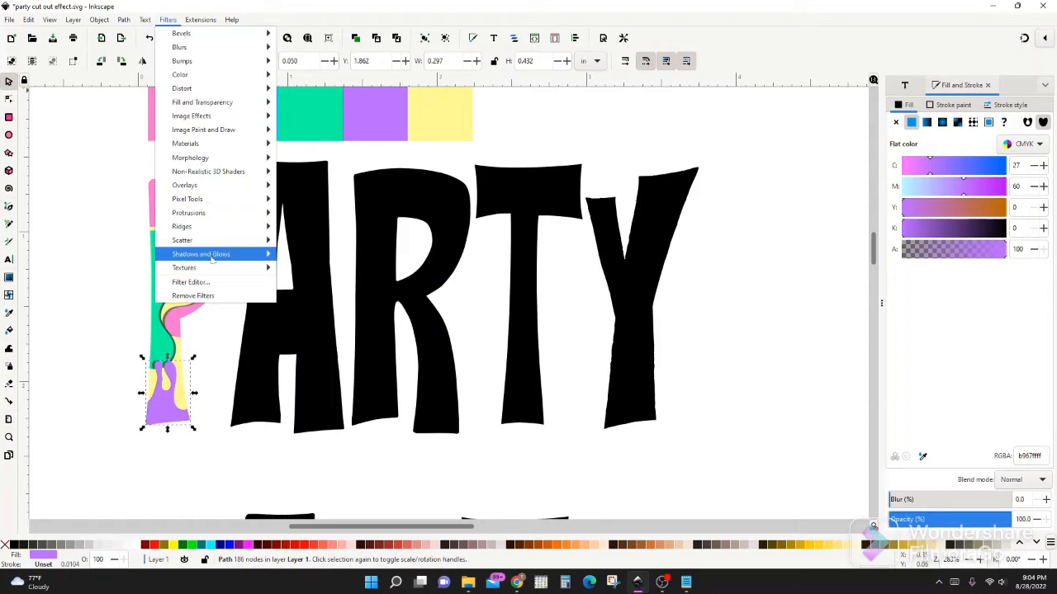
pyautogui.moveTo(242, 258)
pyautogui.click(314, 281)
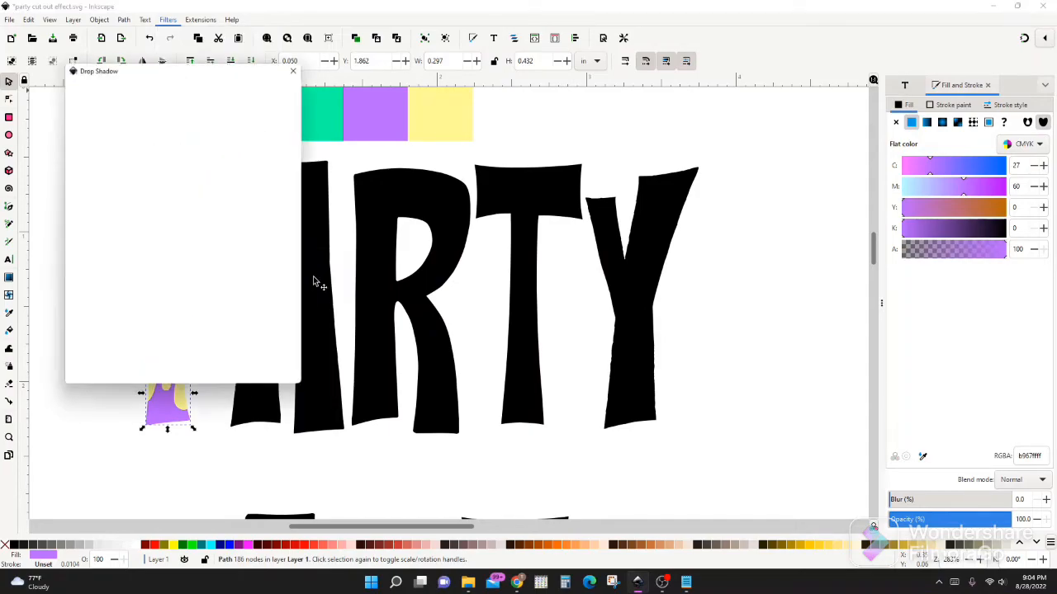
pyautogui.moveTo(220, 73); pyautogui.dragTo(479, 90)
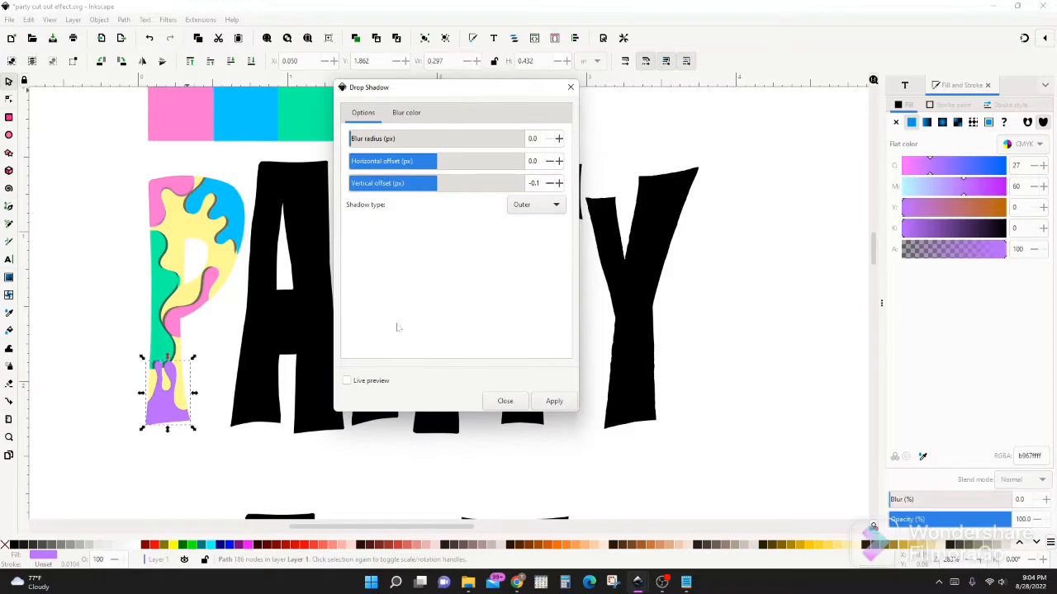
pyautogui.click(347, 381)
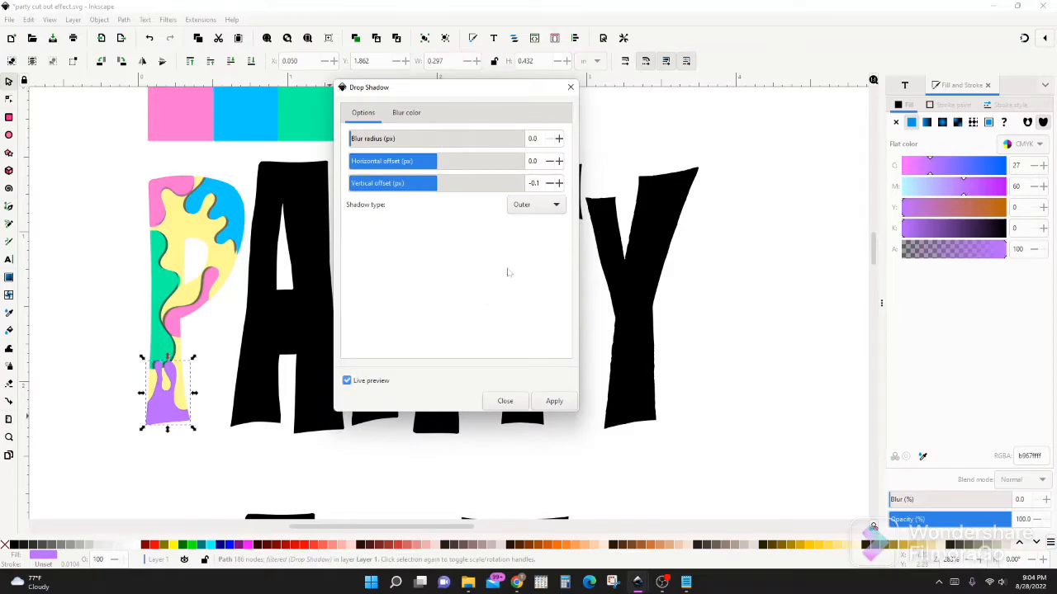
pyautogui.click(541, 211)
pyautogui.click(542, 220)
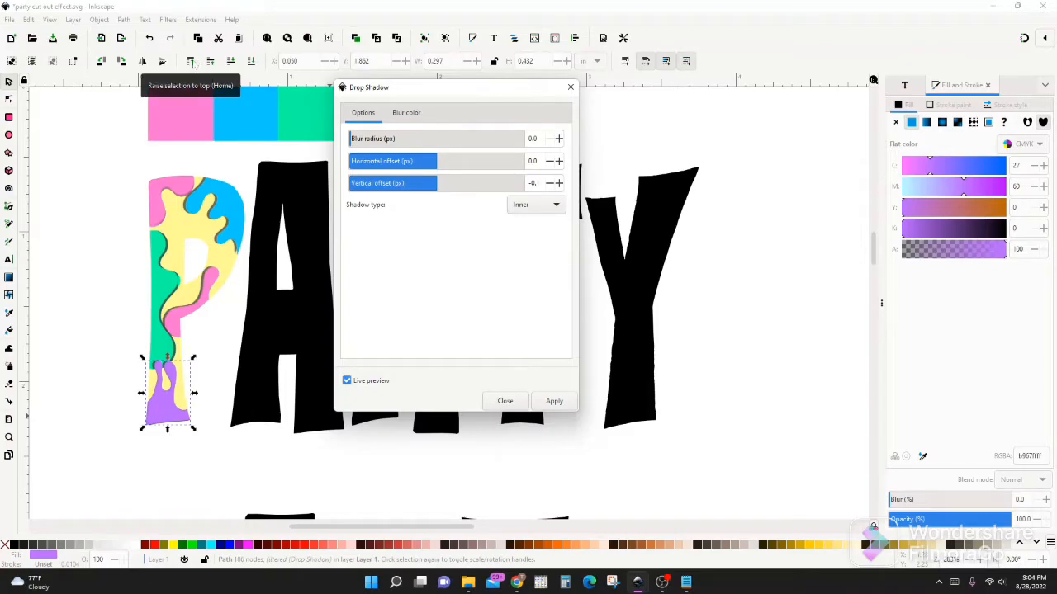
pyautogui.click(570, 87)
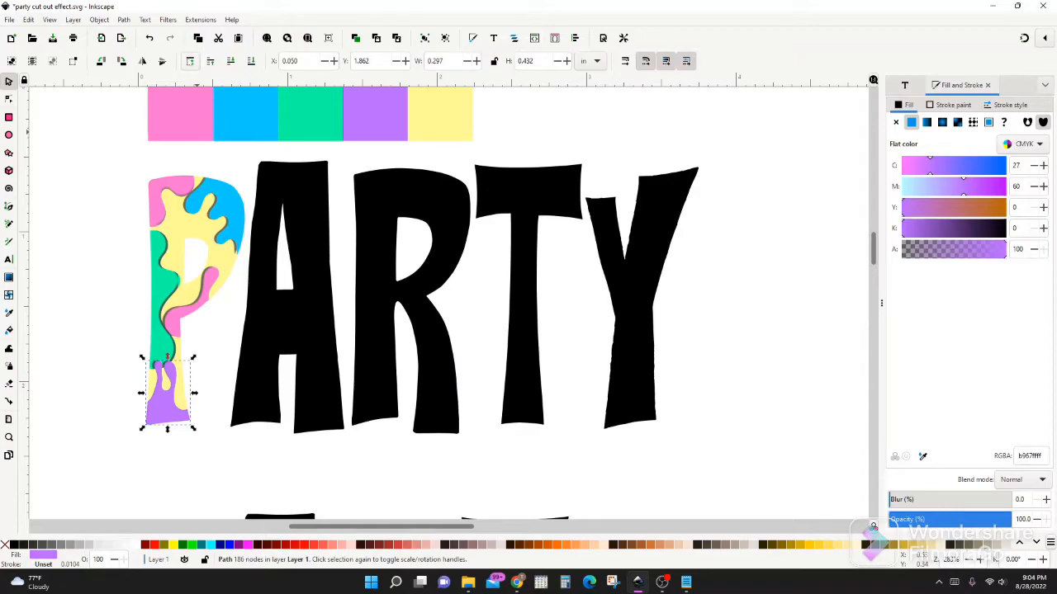
# Apply an outer drop shadow to the P's purple piece with blur radius 0.0, horizontal offset 0.0 px and vertical offset -0.4 px
pyautogui.click(169, 19)
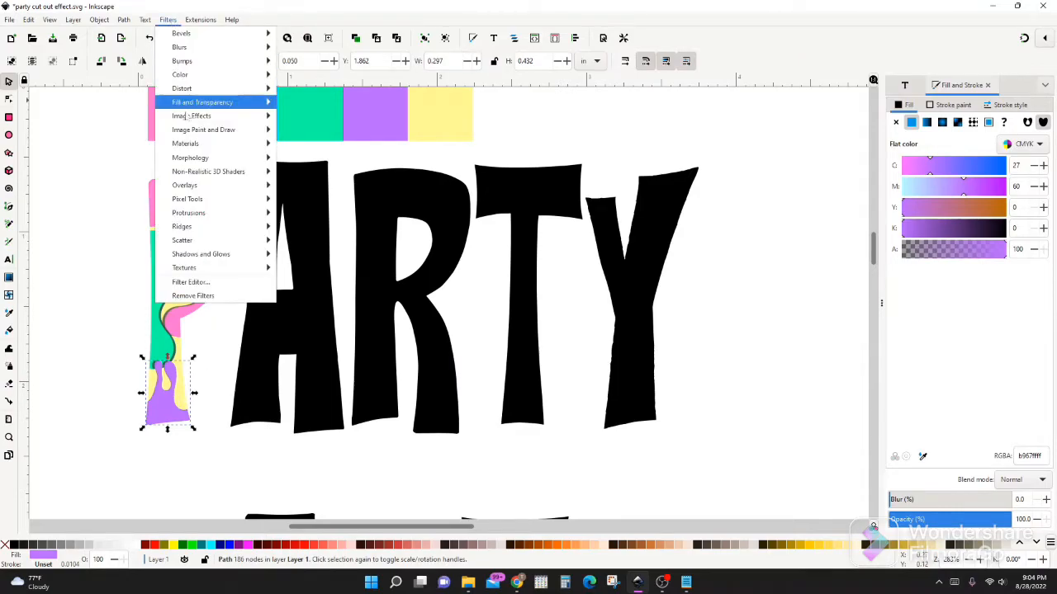
pyautogui.moveTo(216, 253)
pyautogui.click(303, 283)
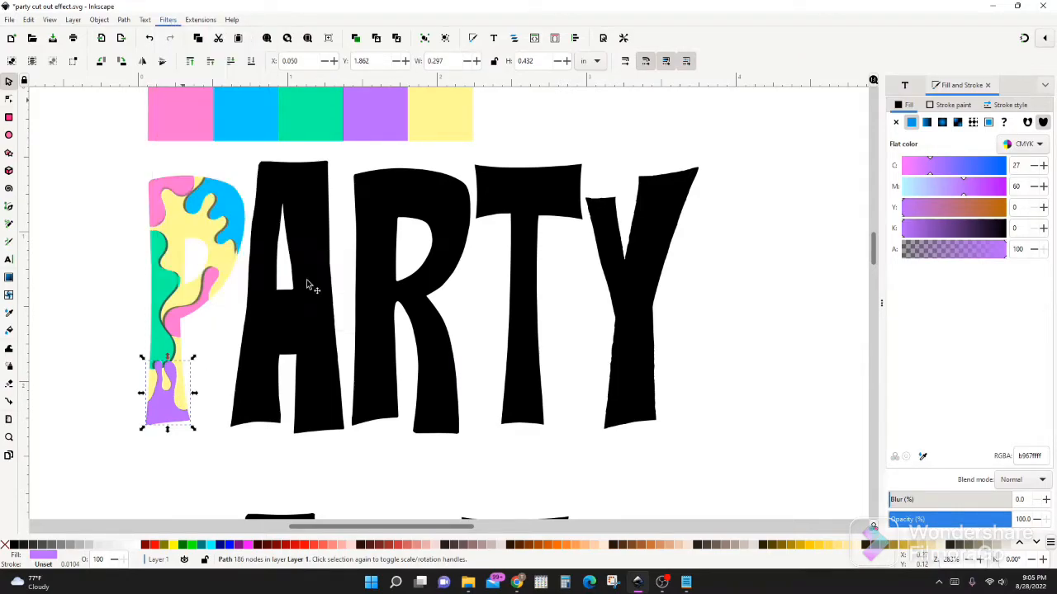
pyautogui.moveTo(205, 77); pyautogui.dragTo(470, 107)
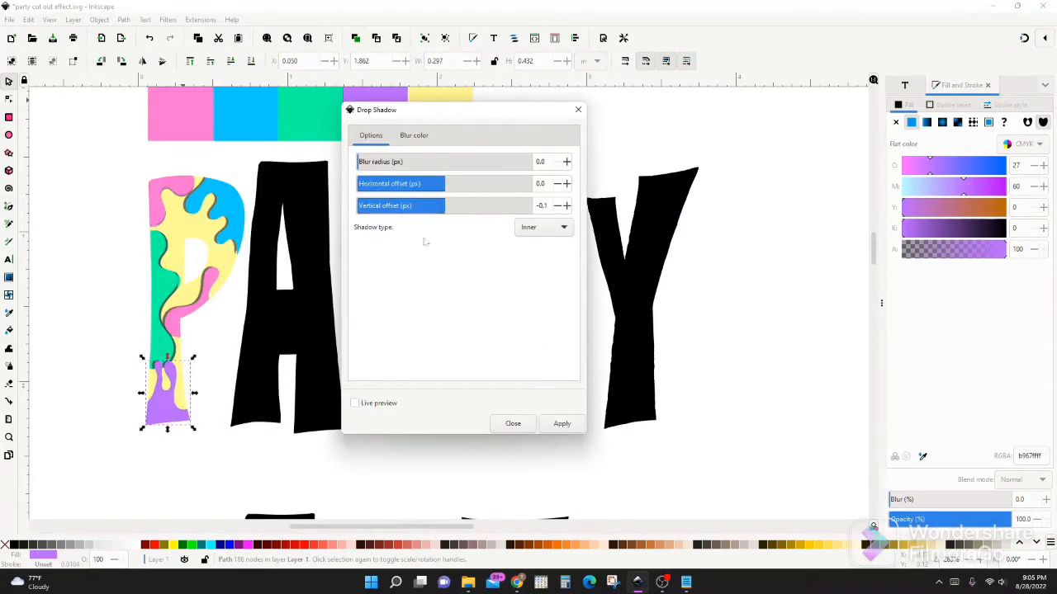
pyautogui.click(355, 403)
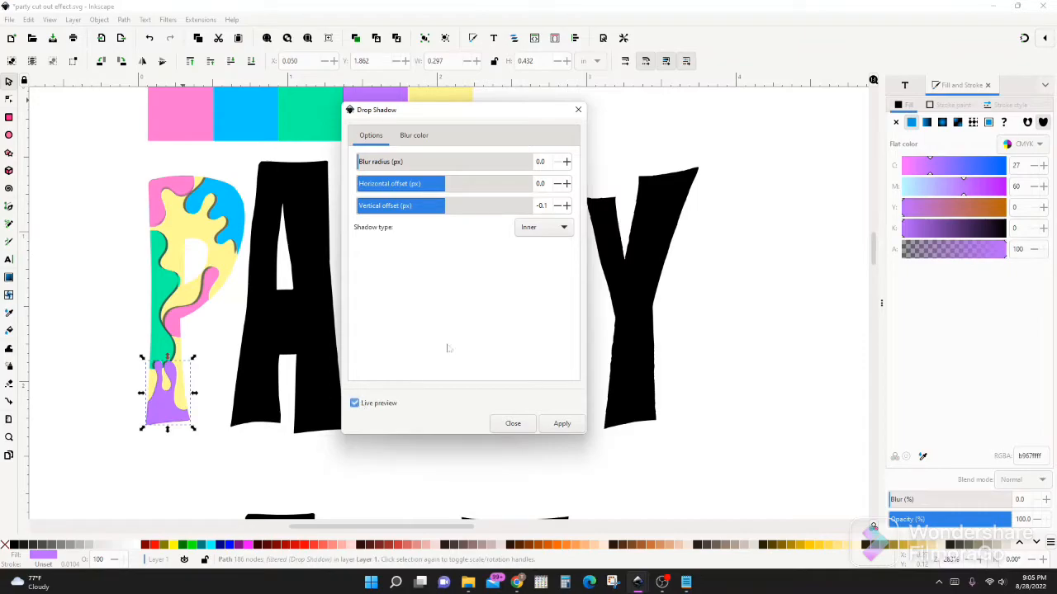
pyautogui.click(567, 184)
pyautogui.click(566, 184)
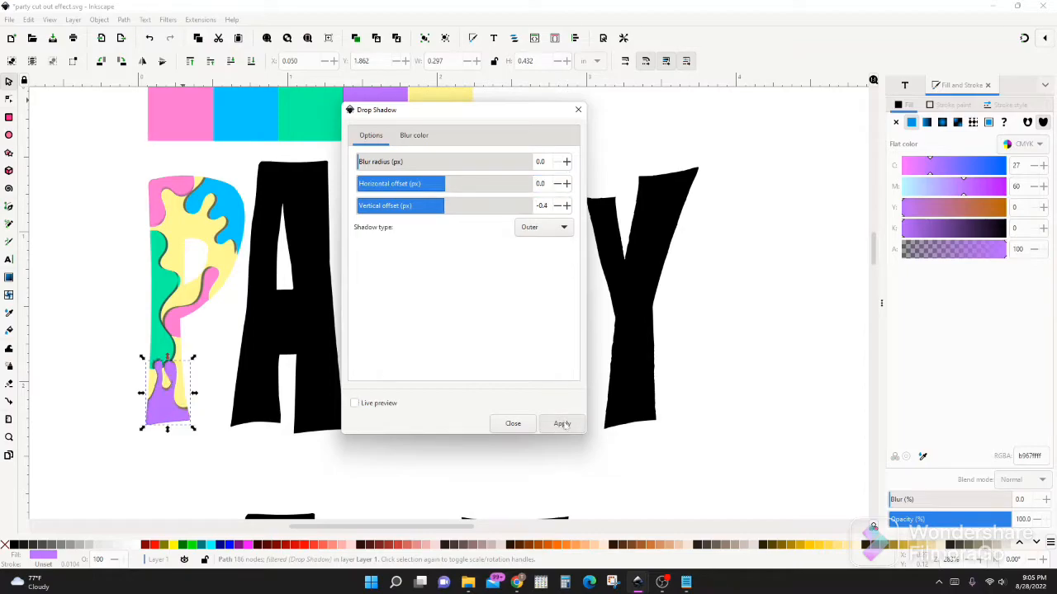
pyautogui.click(578, 109)
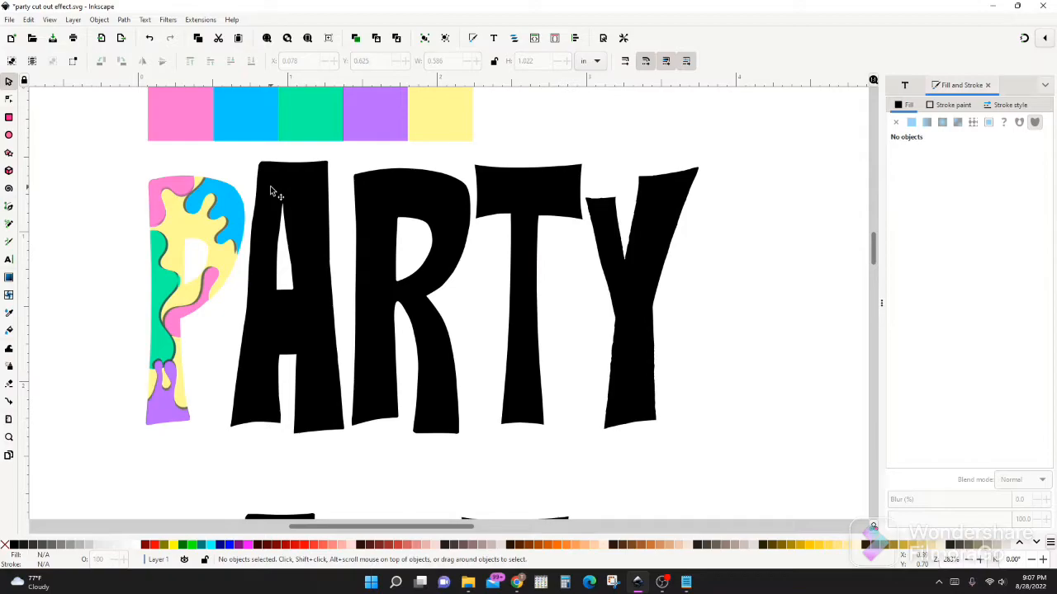
# Draw a wavy Spiro curve about 0.47 by 0.49 in across the A's upper-right corner
pyautogui.press('b')
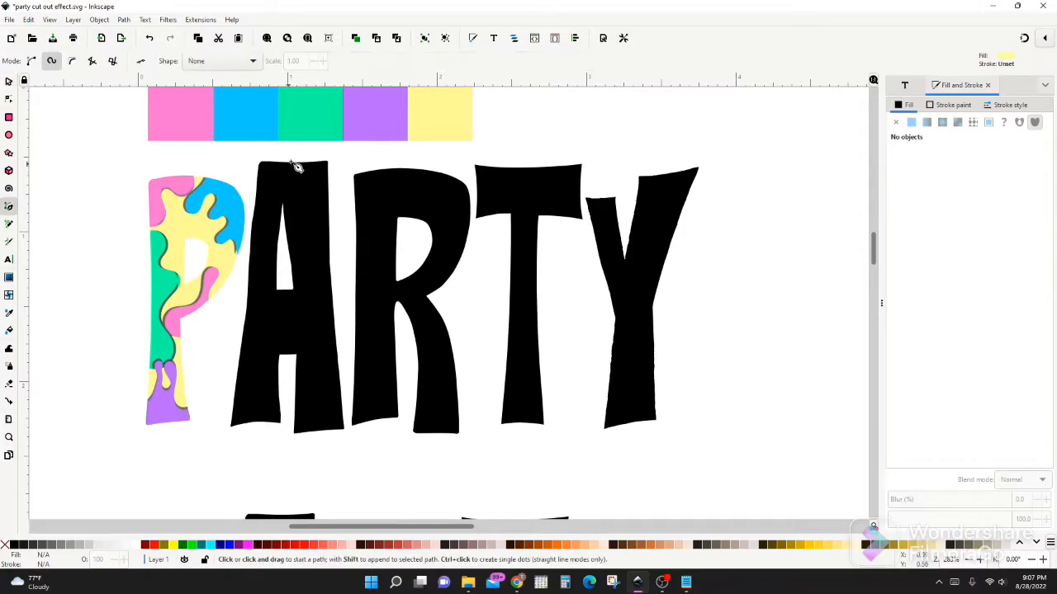
pyautogui.click(297, 150)
pyautogui.click(282, 175)
pyautogui.click(301, 198)
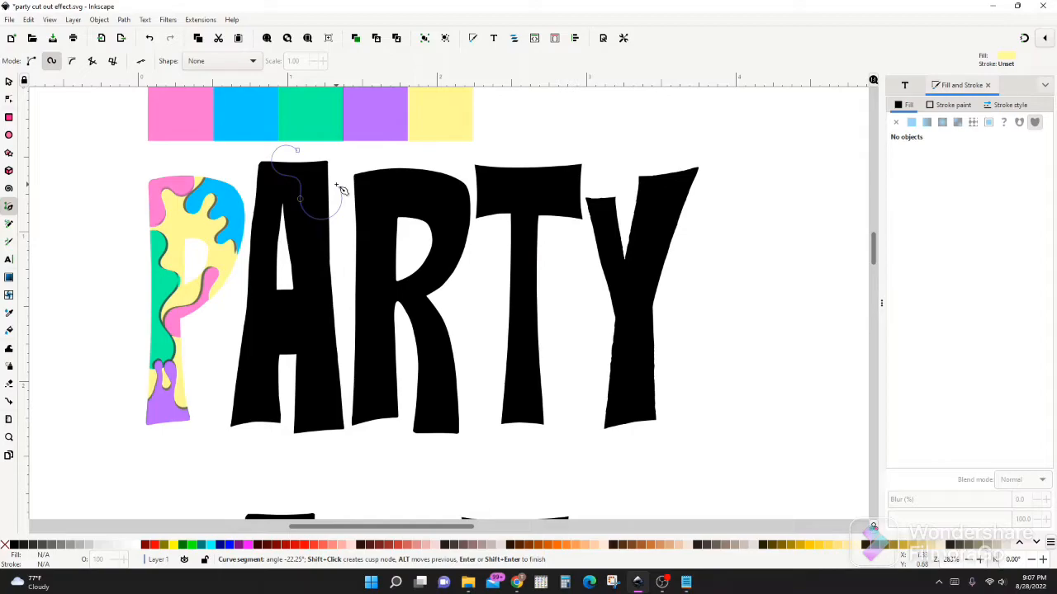
pyautogui.click(336, 185)
pyautogui.press('s')
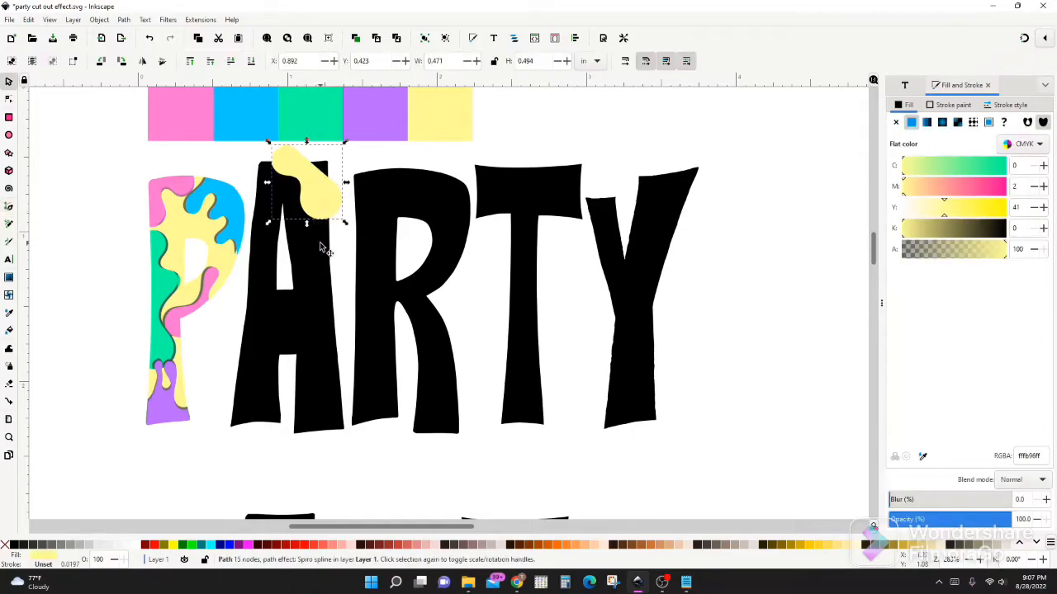
# Divide the A with the wavy shape over its upper-right corner
pyautogui.press('shift')
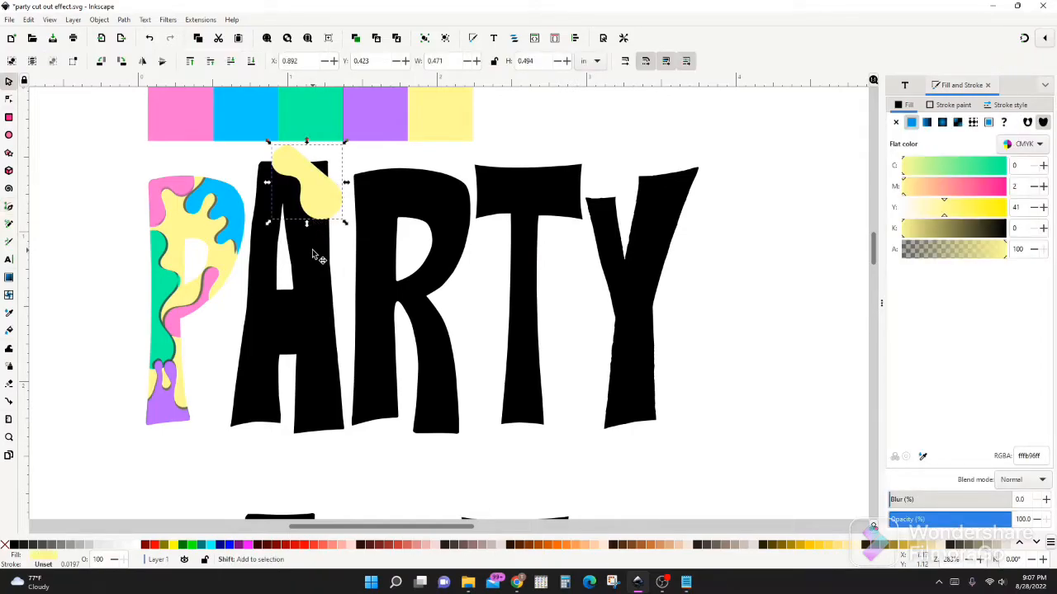
pyautogui.keyDown('shift'); pyautogui.click(312, 249); pyautogui.keyUp('shift')
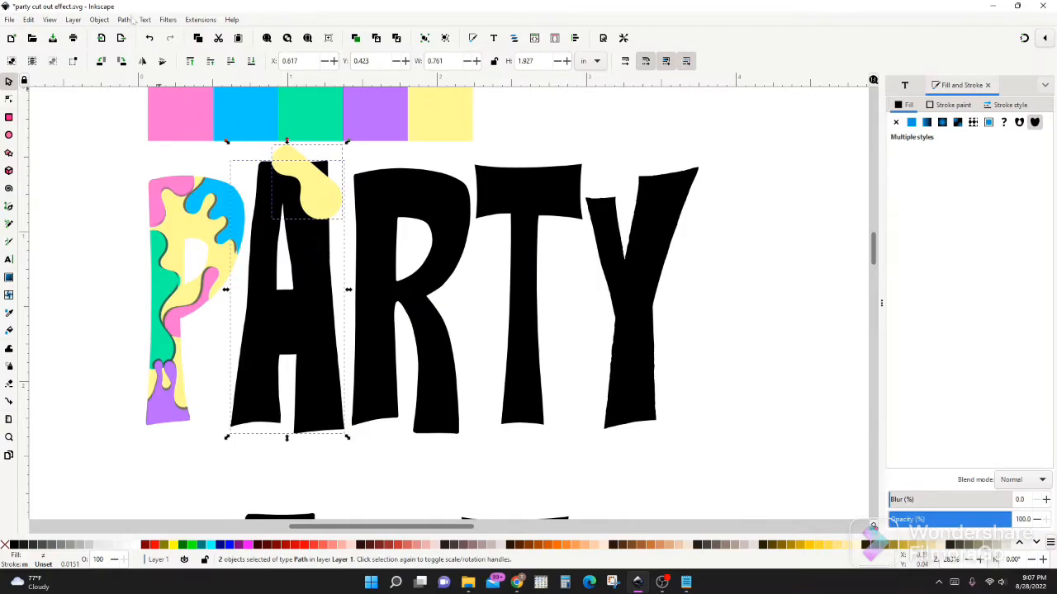
pyautogui.click(124, 19)
pyautogui.click(145, 126)
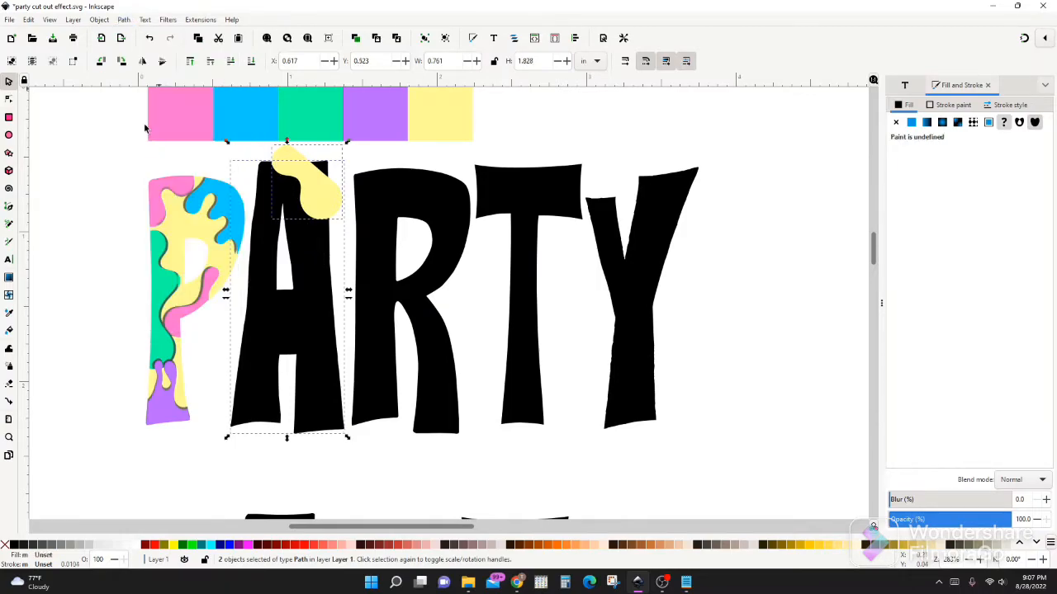
# Fill the A's upper-right corner piece with the palette's purple
pyautogui.click(264, 297)
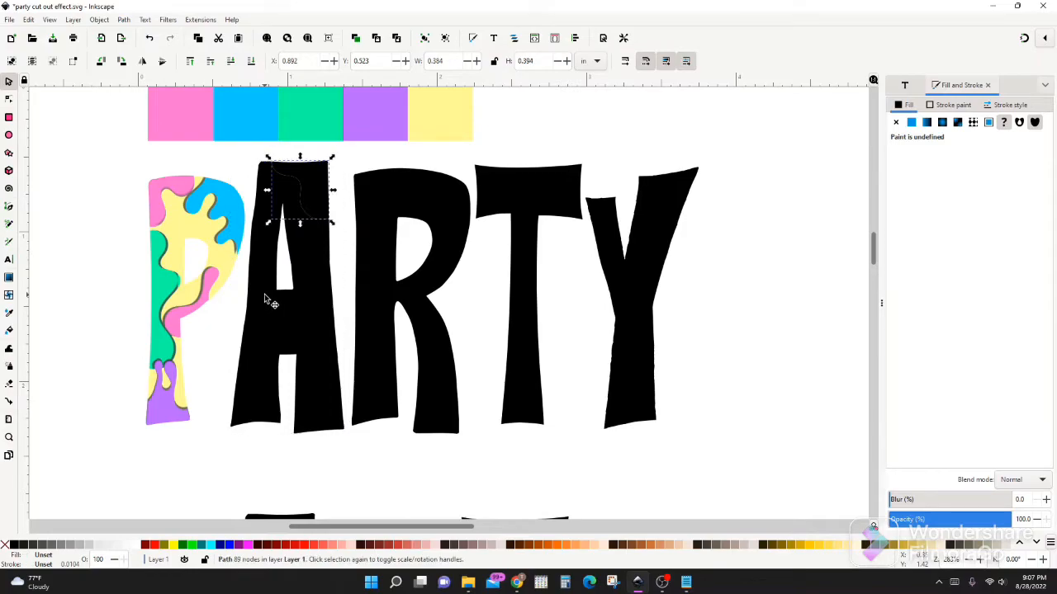
pyautogui.press('d')
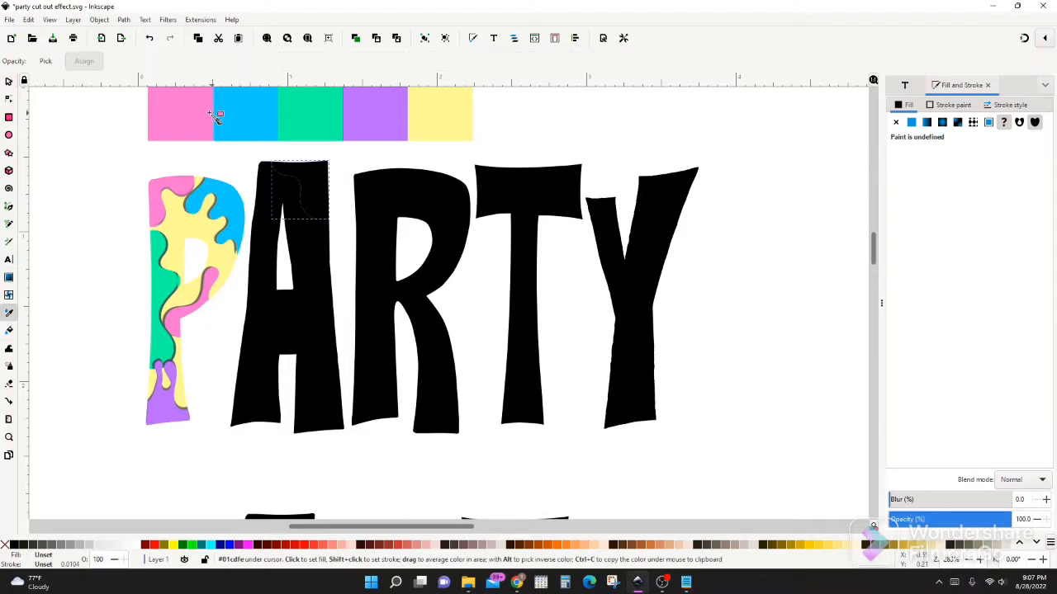
pyautogui.click(382, 121)
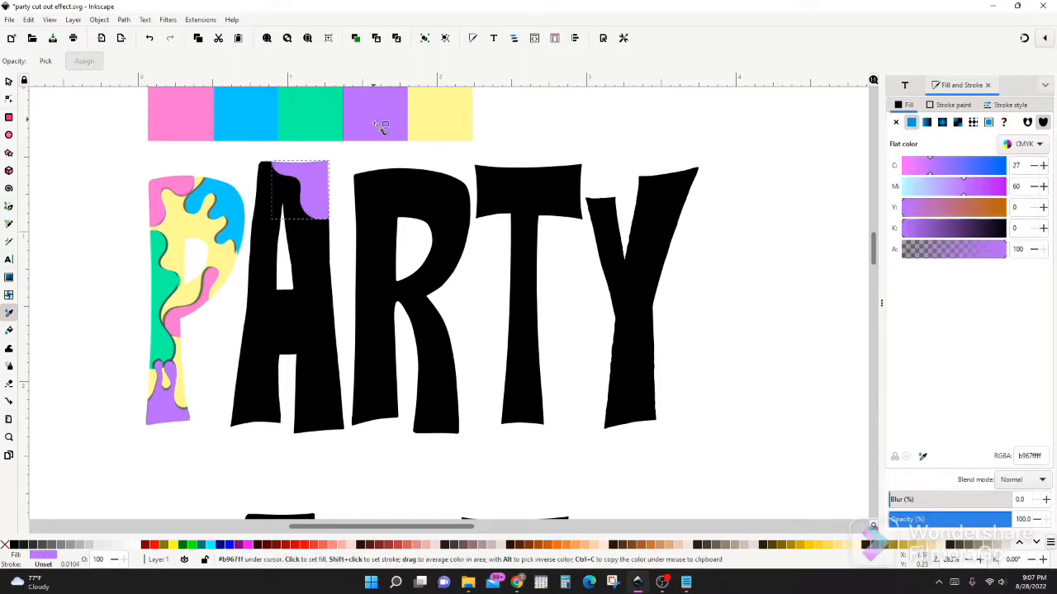
pyautogui.press('s')
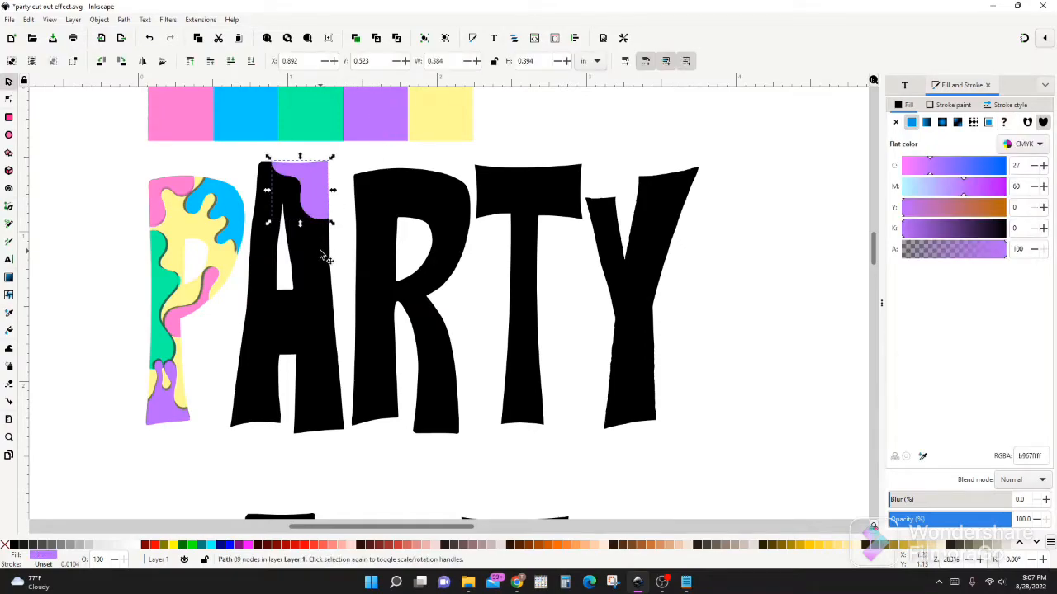
# Draw a dripping Spiro shape about 0.34 by 0.58 in down the A's right side, beside the counter
pyautogui.press('p')
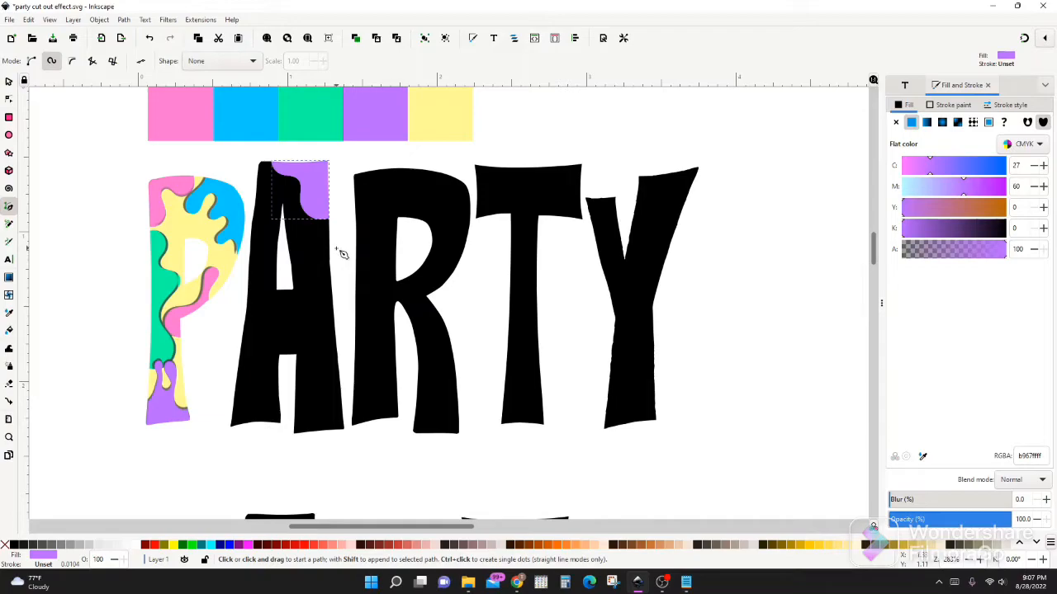
pyautogui.click(336, 248)
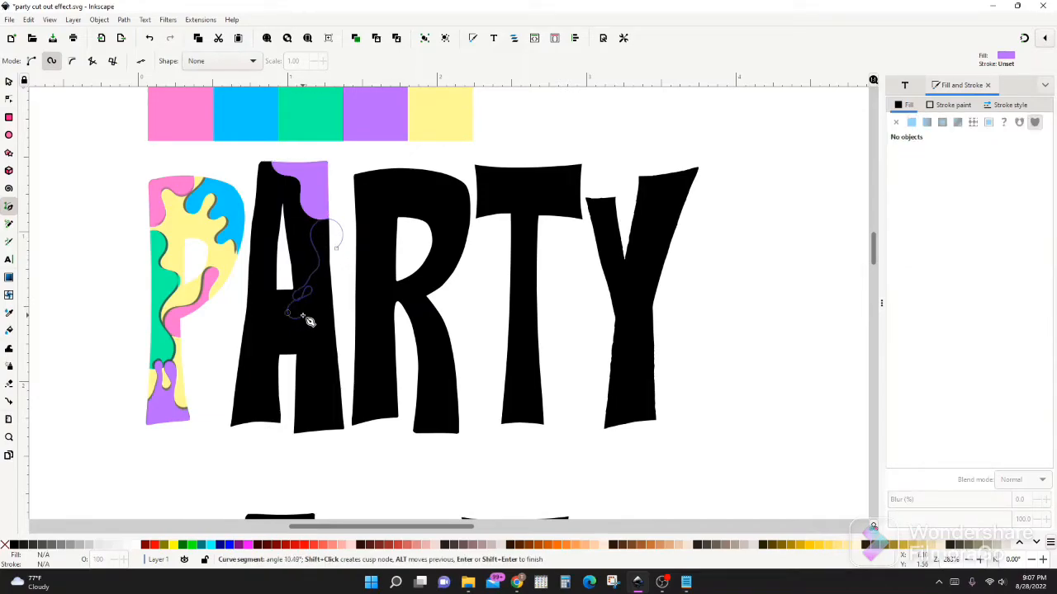
pyautogui.click(313, 306)
pyautogui.click(319, 282)
pyautogui.click(338, 262)
pyautogui.press('Return')
pyautogui.press('s')
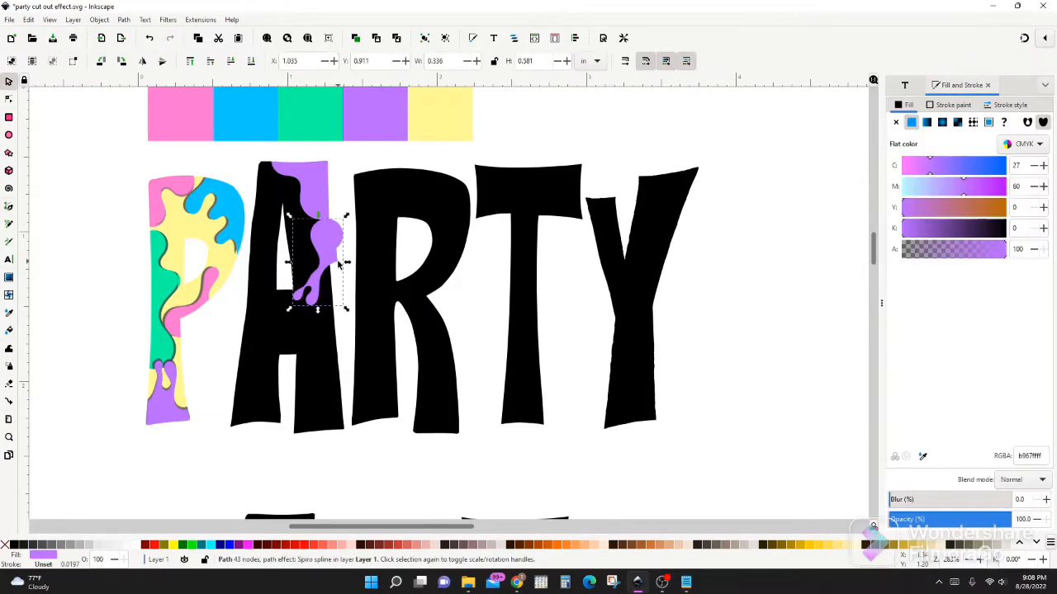
# Divide the A with the dripping shape on its right side
pyautogui.keyDown('shift'); pyautogui.click(303, 332); pyautogui.keyUp('shift')
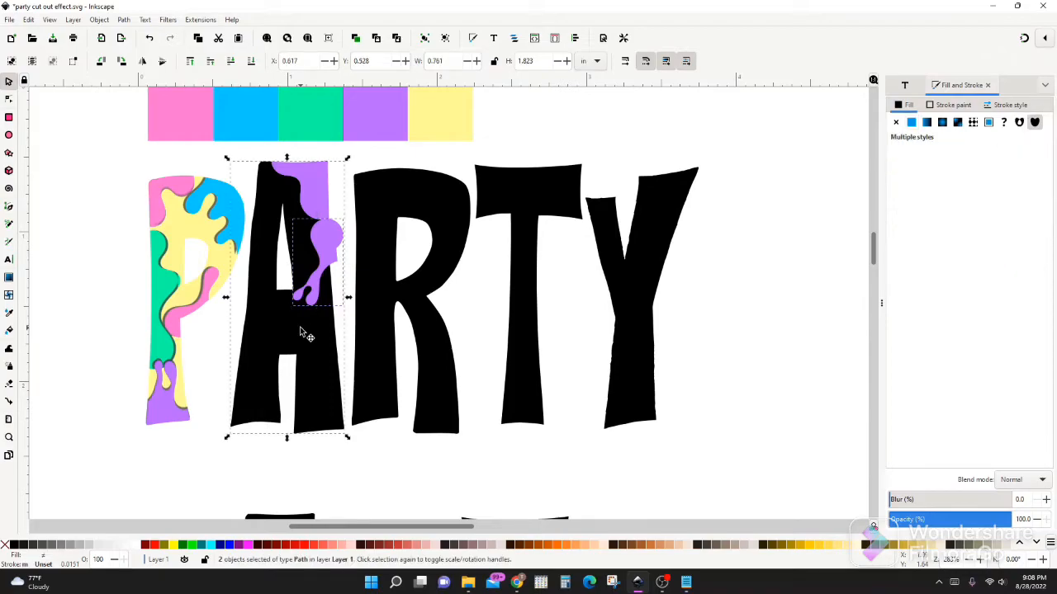
pyautogui.click(124, 20)
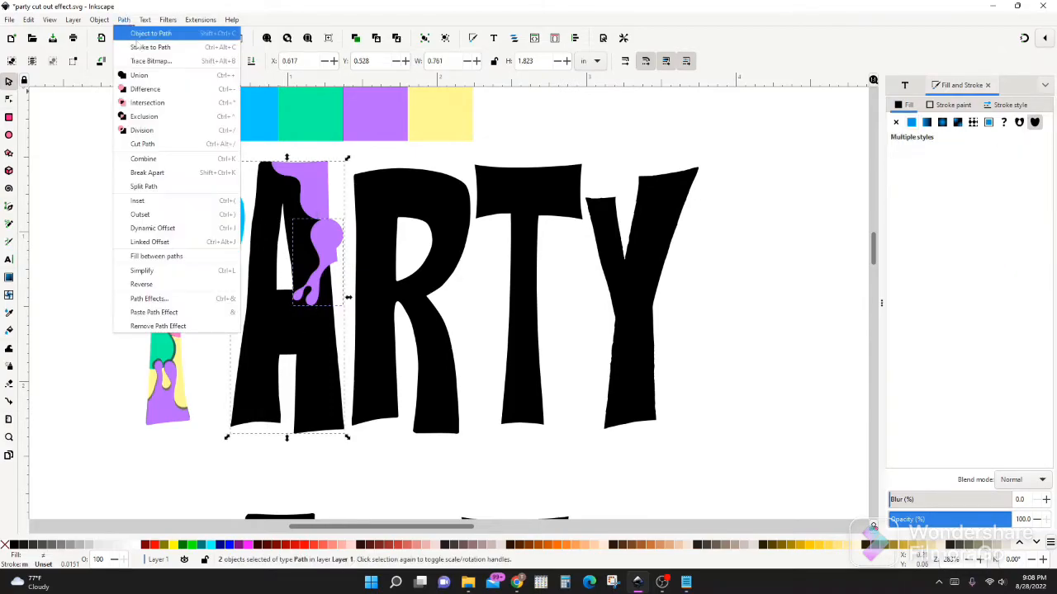
pyautogui.click(152, 128)
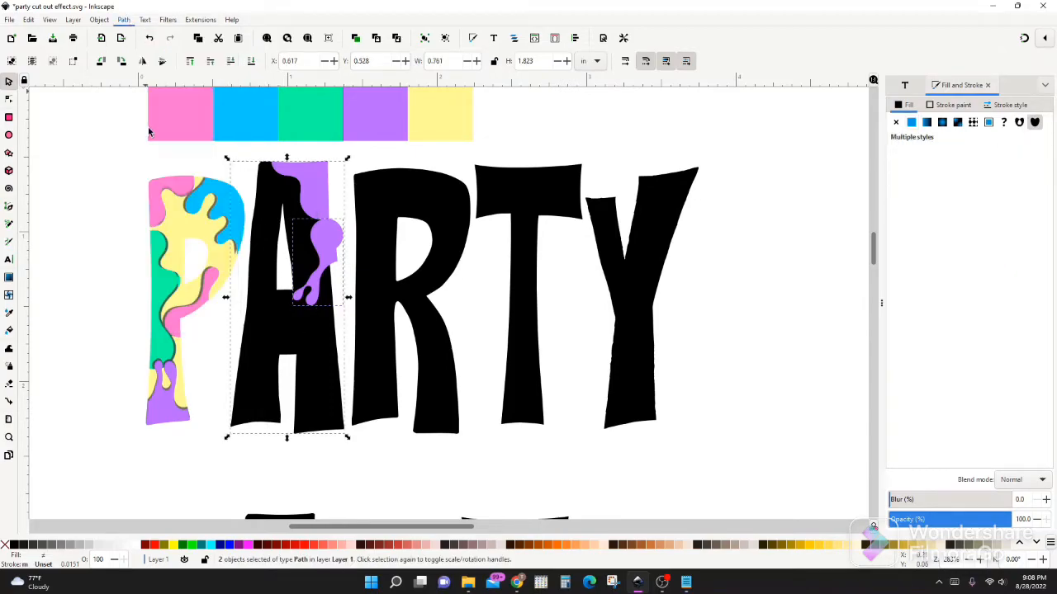
# Fill the drip pieces on the A's right side with the palette's green
pyautogui.keyDown('shift'); pyautogui.click(266, 323); pyautogui.keyUp('shift')
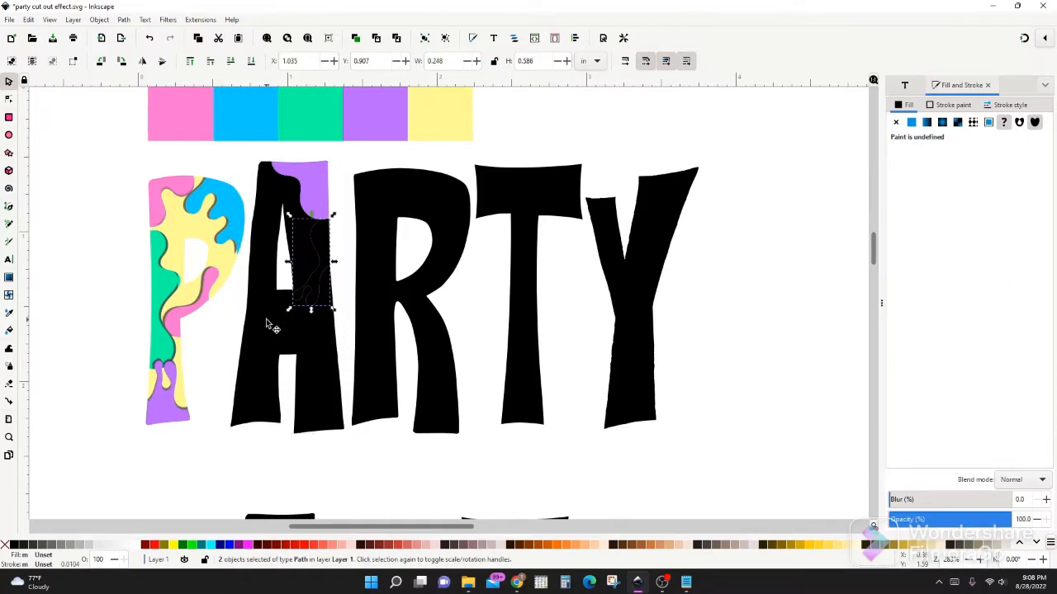
pyautogui.press('d')
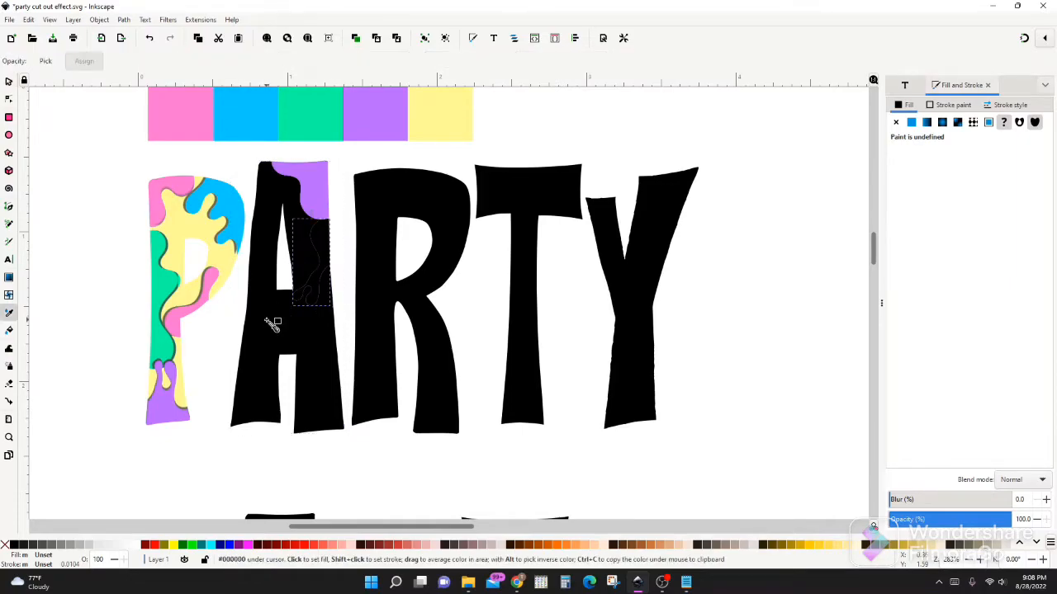
pyautogui.click(313, 129)
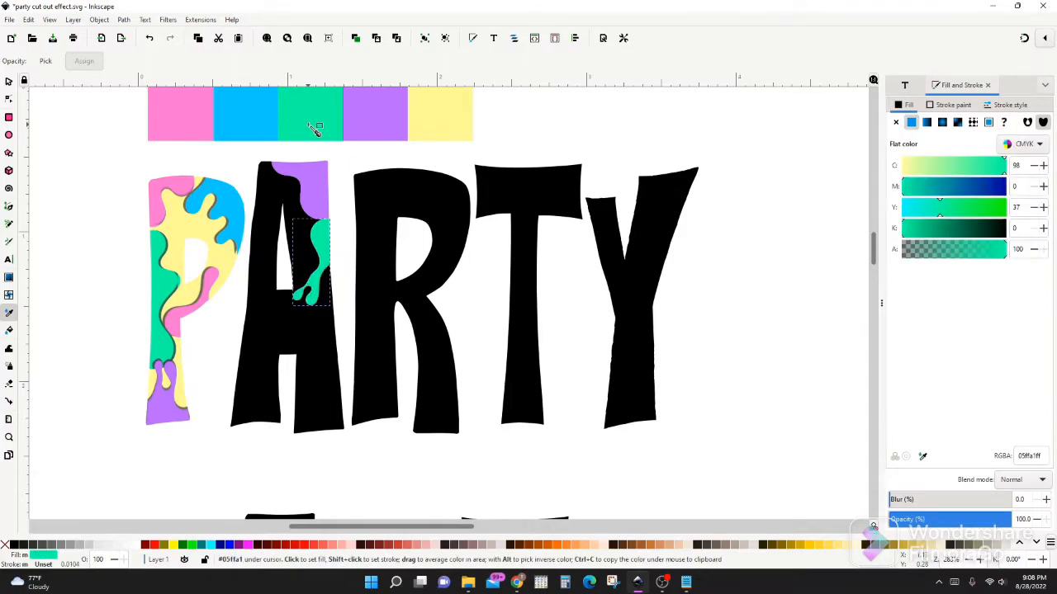
pyautogui.press('s')
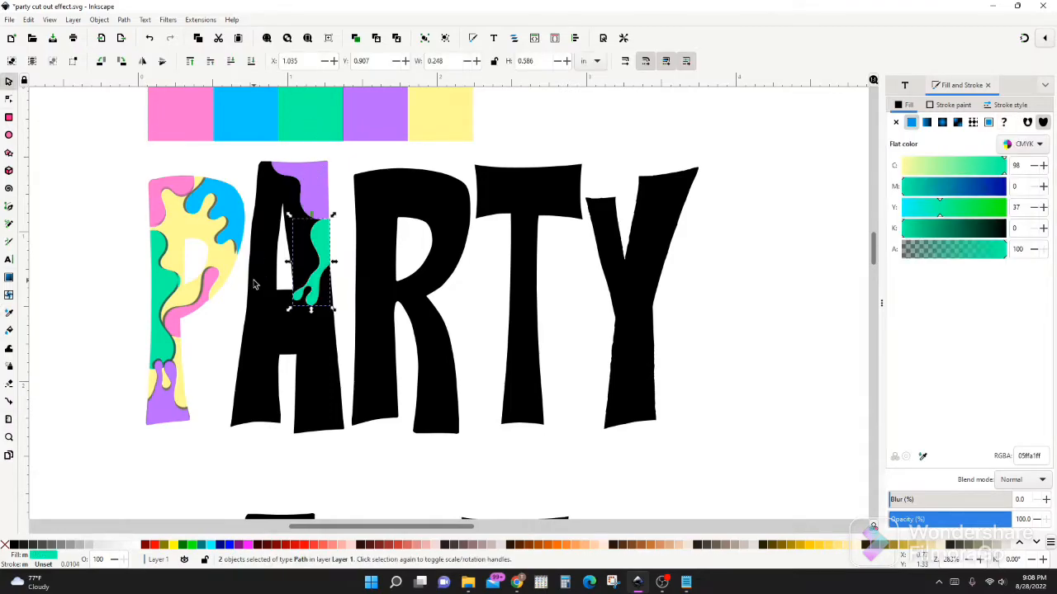
# Draw a wavy dripping Spiro shape about 0.60 by 0.37 in across the A's left leg
pyautogui.press('b')
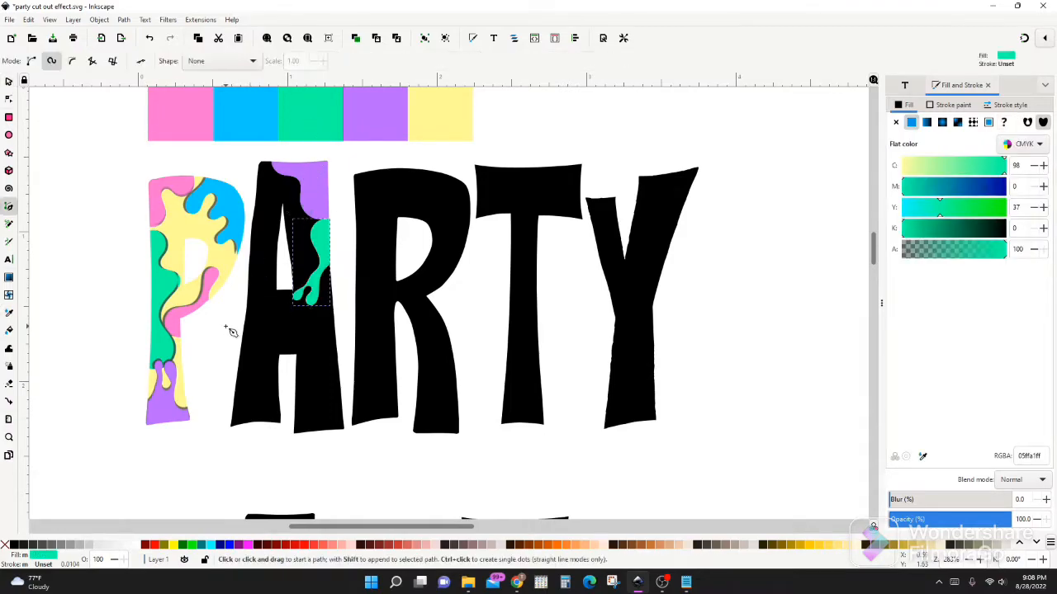
pyautogui.click(226, 358)
pyautogui.click(239, 397)
pyautogui.click(250, 357)
pyautogui.click(259, 397)
pyautogui.click(265, 364)
pyautogui.click(271, 385)
pyautogui.doubleClick(281, 394)
pyautogui.press('s')
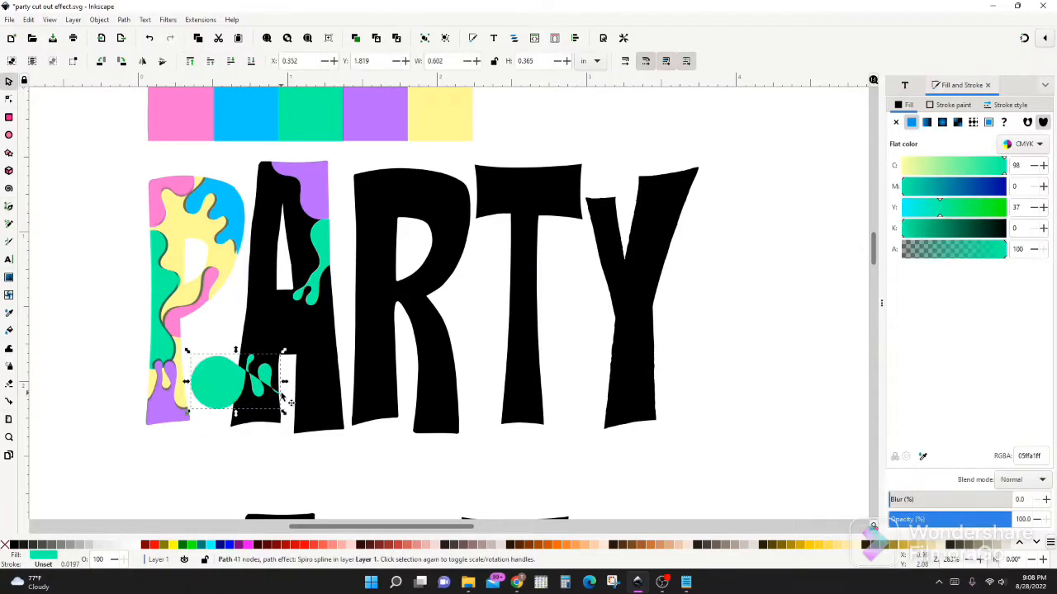
# Divide the A with the dripping shape across its left leg
pyautogui.keyDown('shift'); pyautogui.click(270, 330); pyautogui.keyUp('shift')
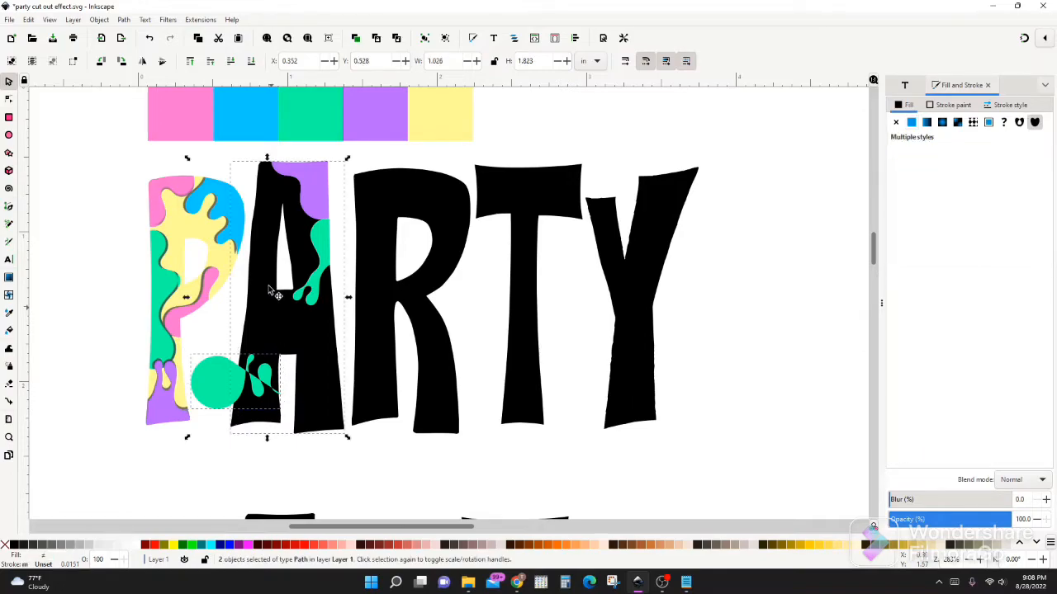
pyautogui.click(124, 19)
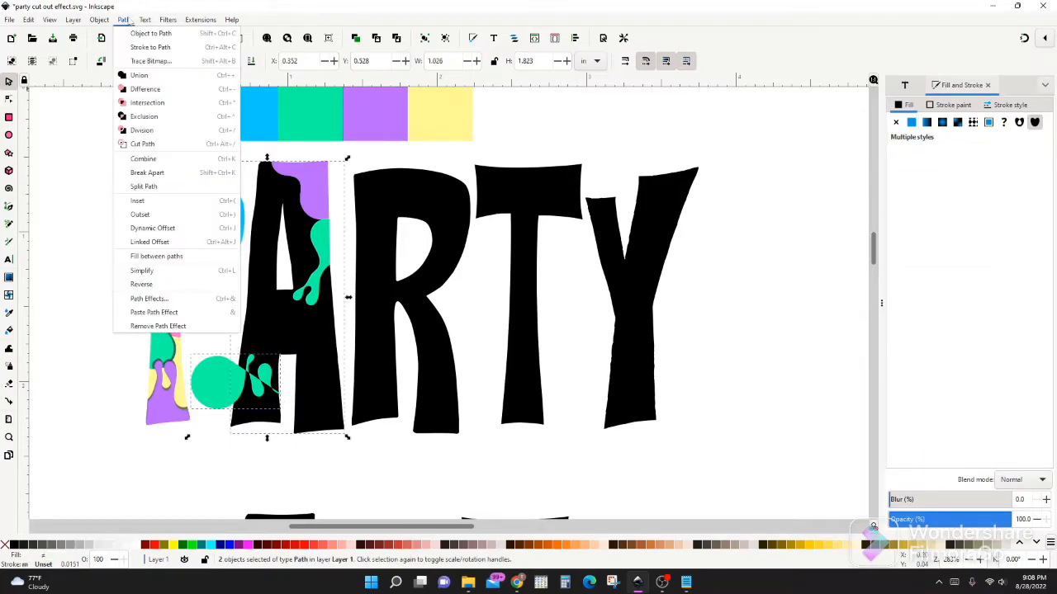
pyautogui.click(140, 129)
# Fill the lower piece of the A's left leg with the palette's blue
pyautogui.keyDown('shift'); pyautogui.click(255, 316); pyautogui.keyUp('shift')
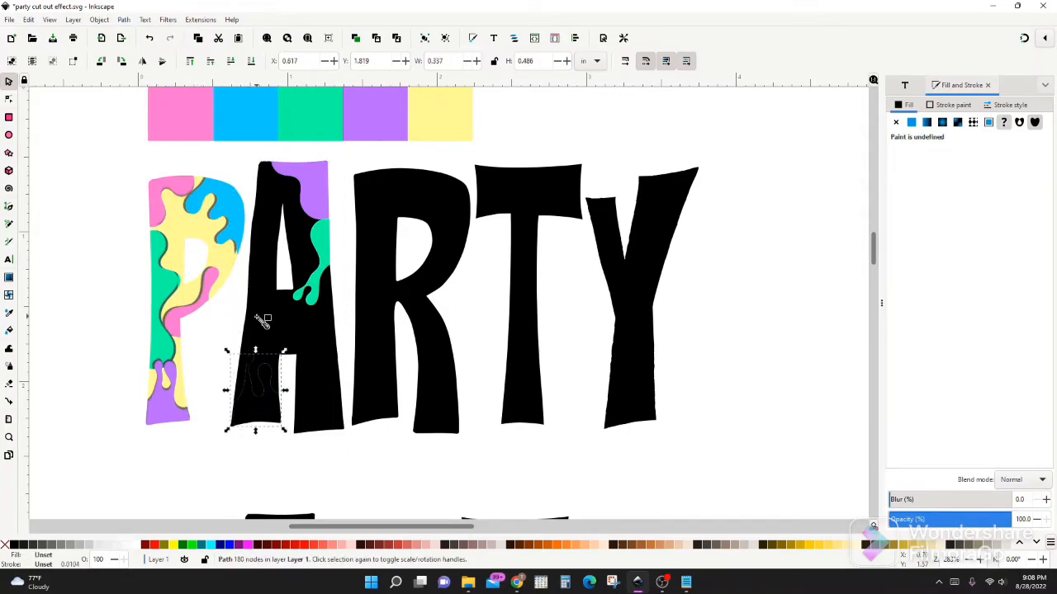
pyautogui.press('d')
pyautogui.click(260, 126)
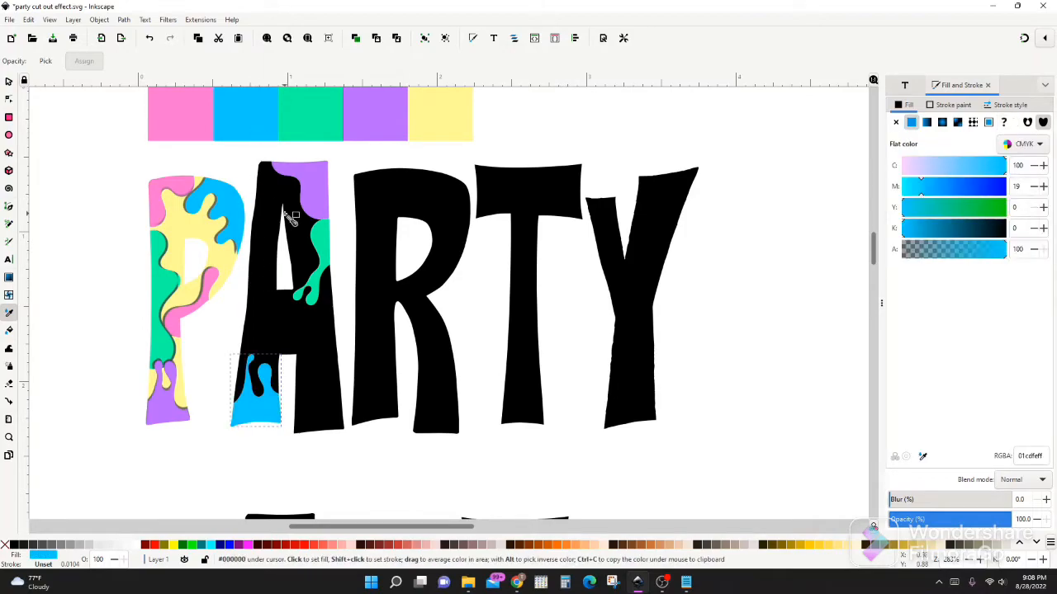
pyautogui.press('s')
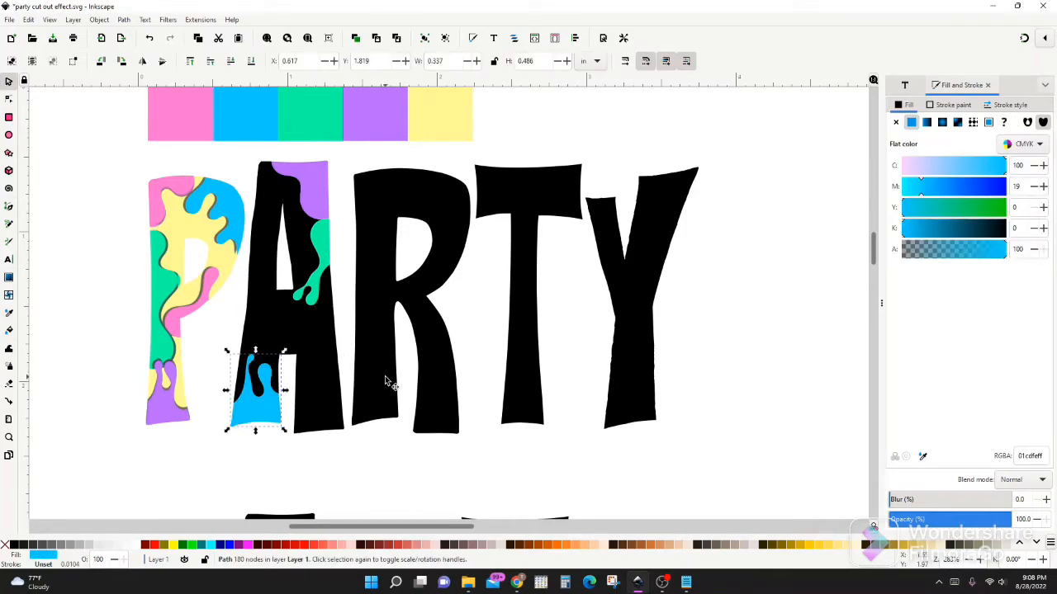
# Draw a wavy dripping Spiro shape about 0.62 by 0.48 in across the A's right leg
pyautogui.press('b')
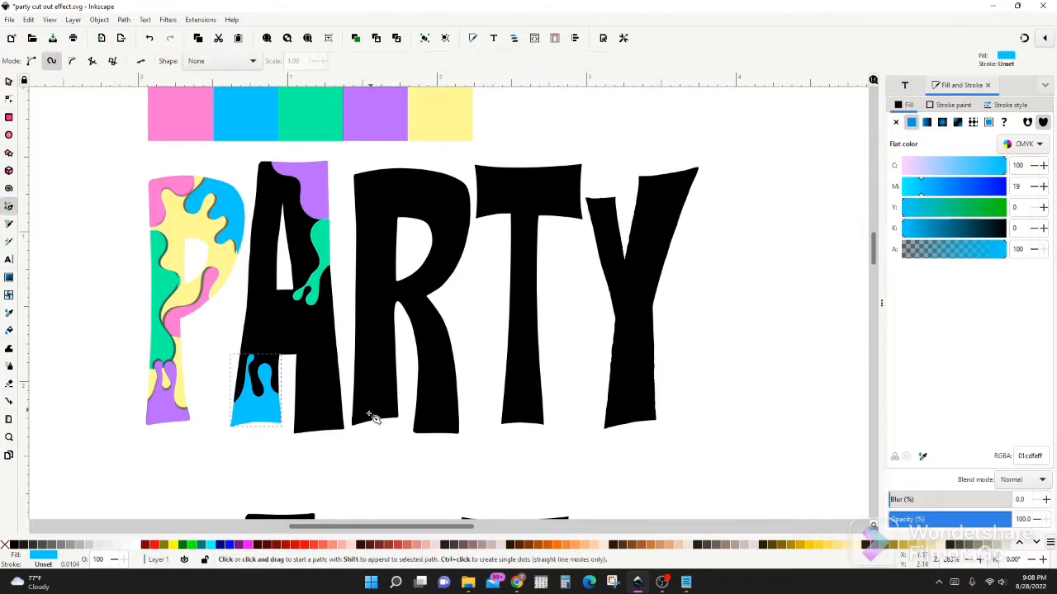
pyautogui.click(343, 353)
pyautogui.click(333, 383)
pyautogui.click(324, 357)
pyautogui.click(320, 402)
pyautogui.click(307, 366)
pyautogui.click(305, 415)
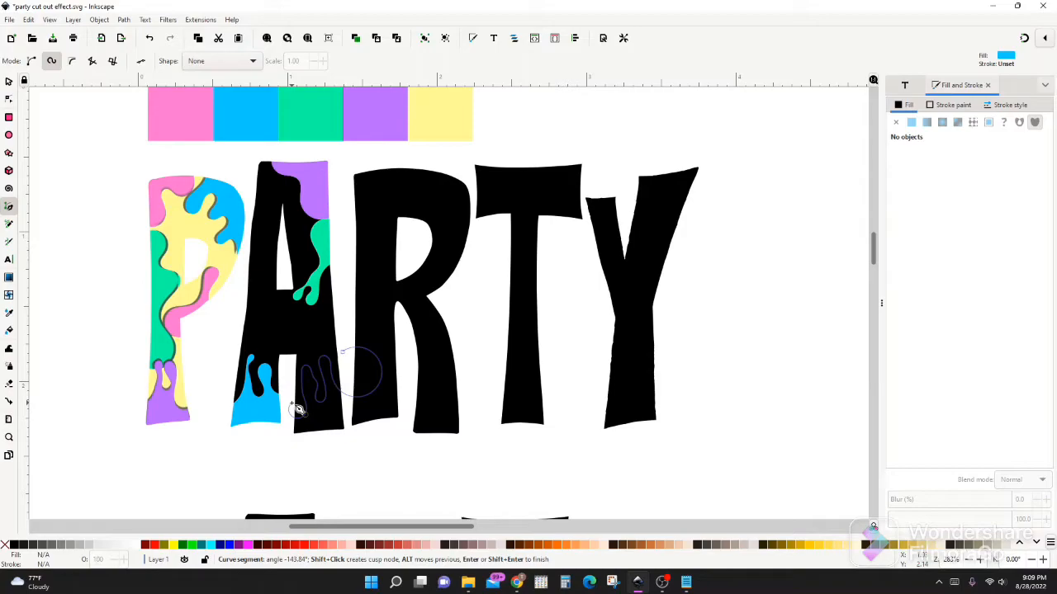
pyautogui.doubleClick(295, 406)
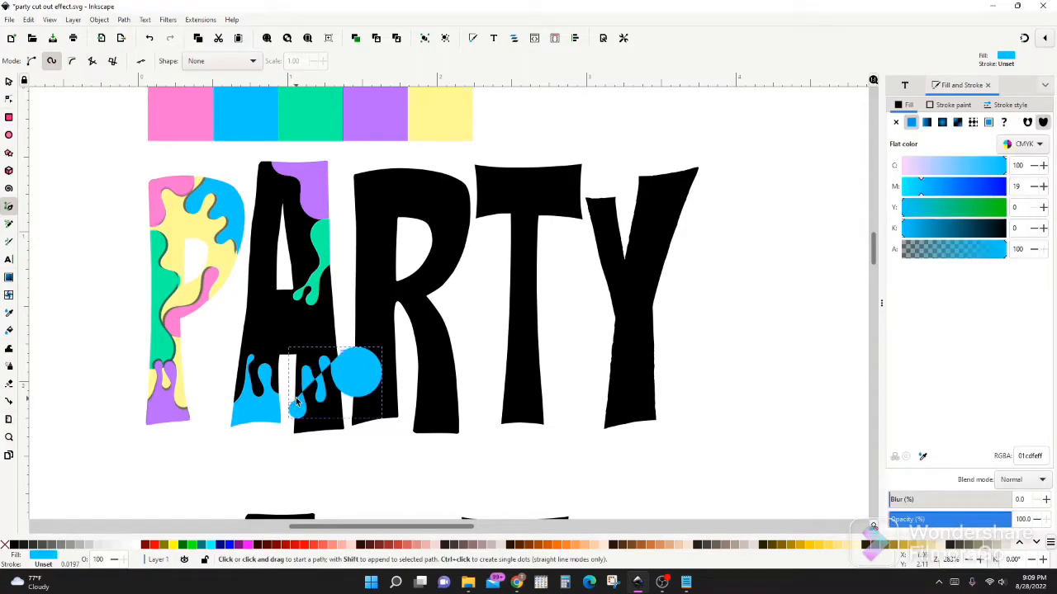
# Divide the A with the dripping shape across its right leg
pyautogui.press('s')
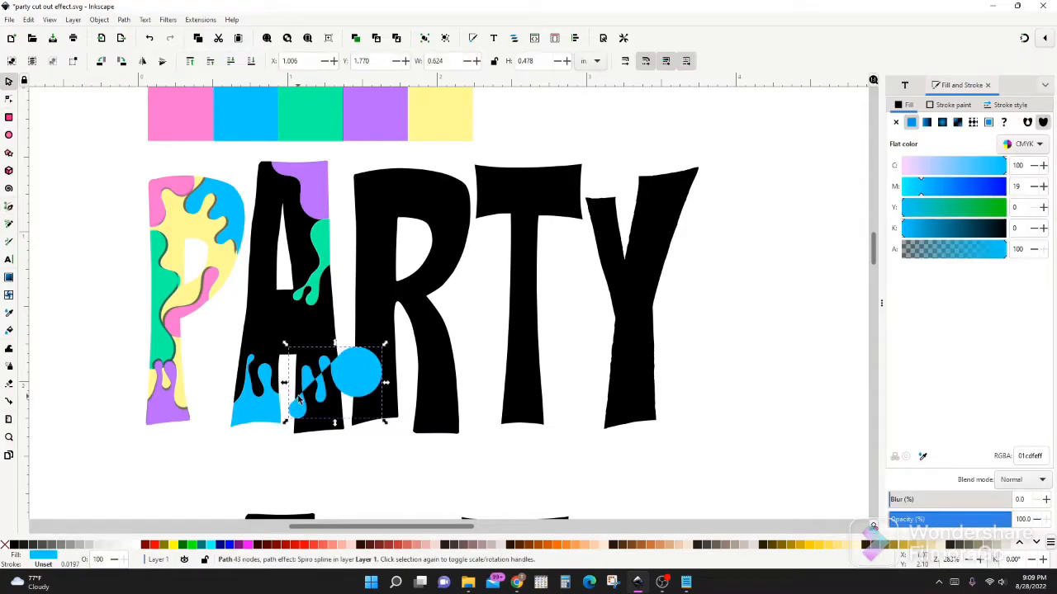
pyautogui.keyDown('shift'); pyautogui.click(297, 324); pyautogui.keyUp('shift')
pyautogui.click(125, 19)
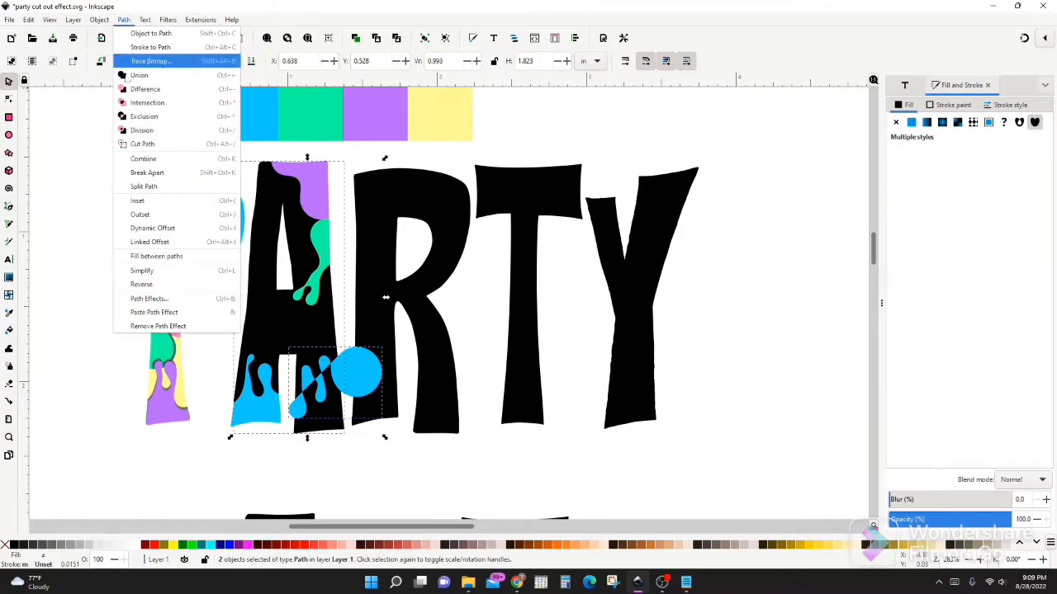
pyautogui.click(143, 130)
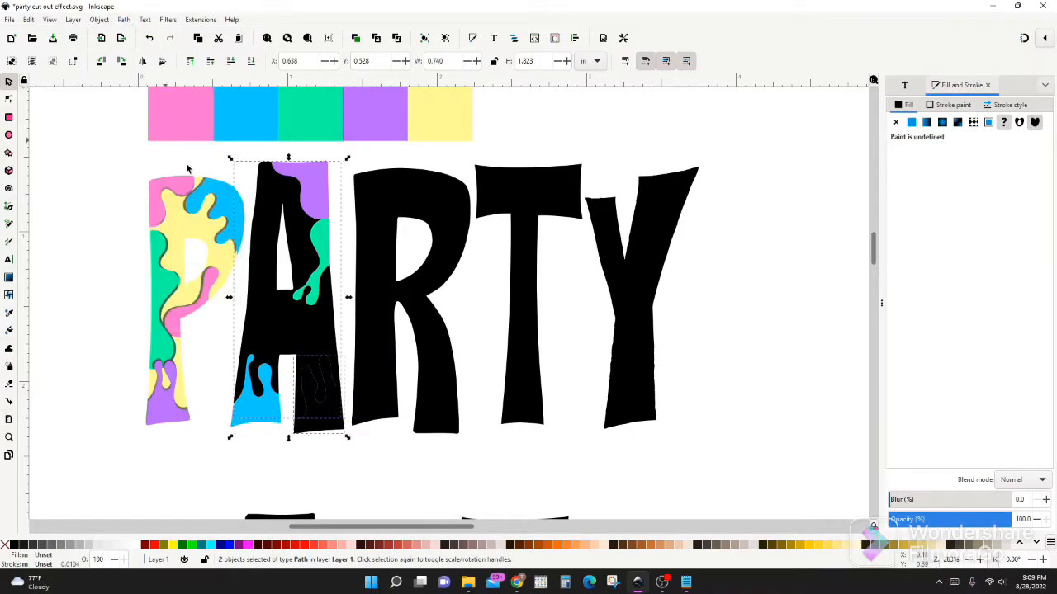
# Fill the lower piece of the A's right leg with the palette's blue
pyautogui.keyDown('shift'); pyautogui.click(261, 320); pyautogui.keyUp('shift')
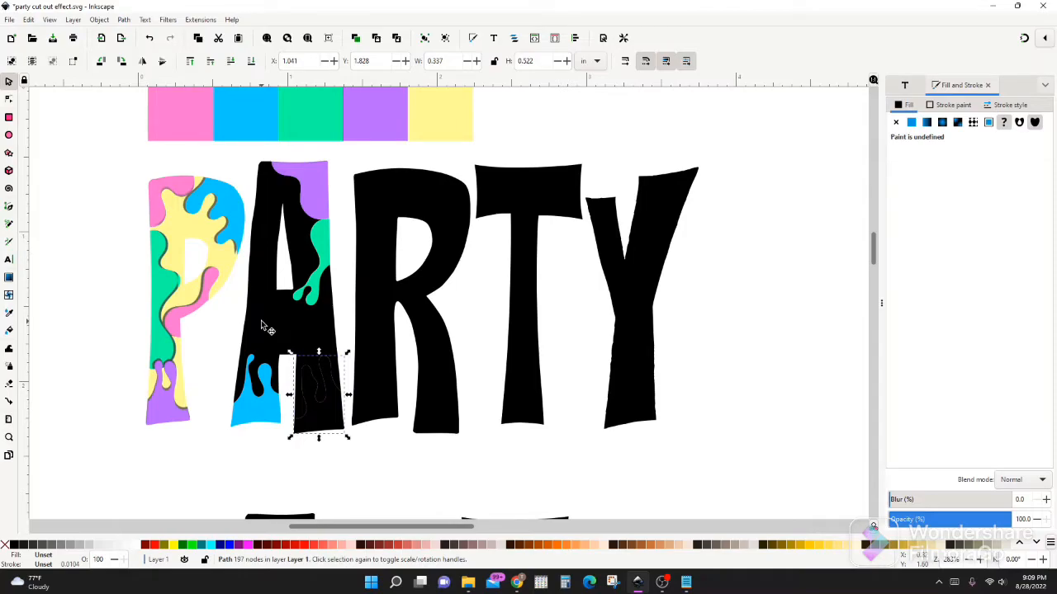
pyautogui.press('d')
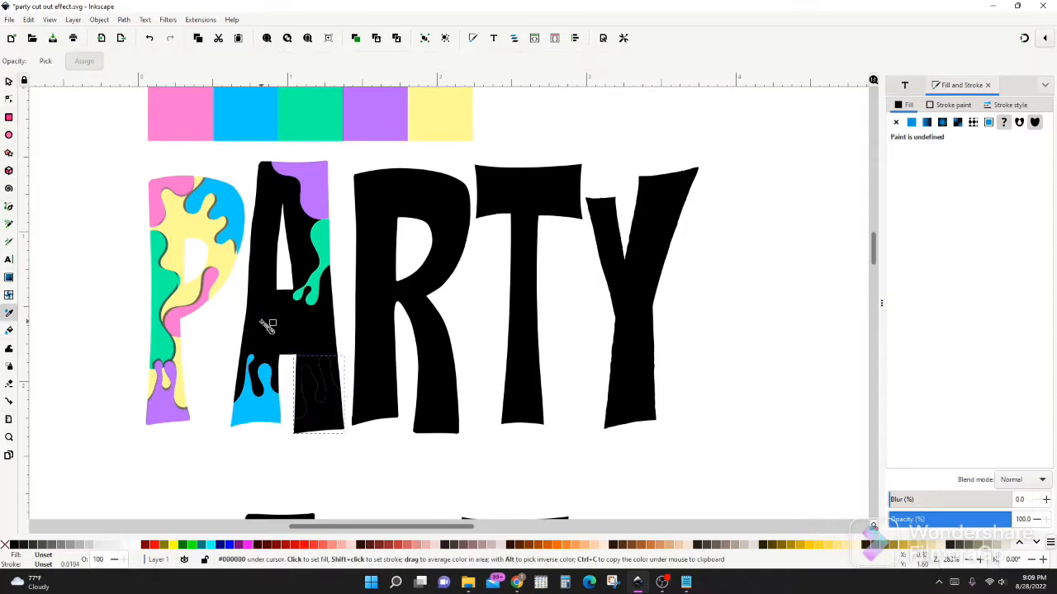
pyautogui.click(263, 118)
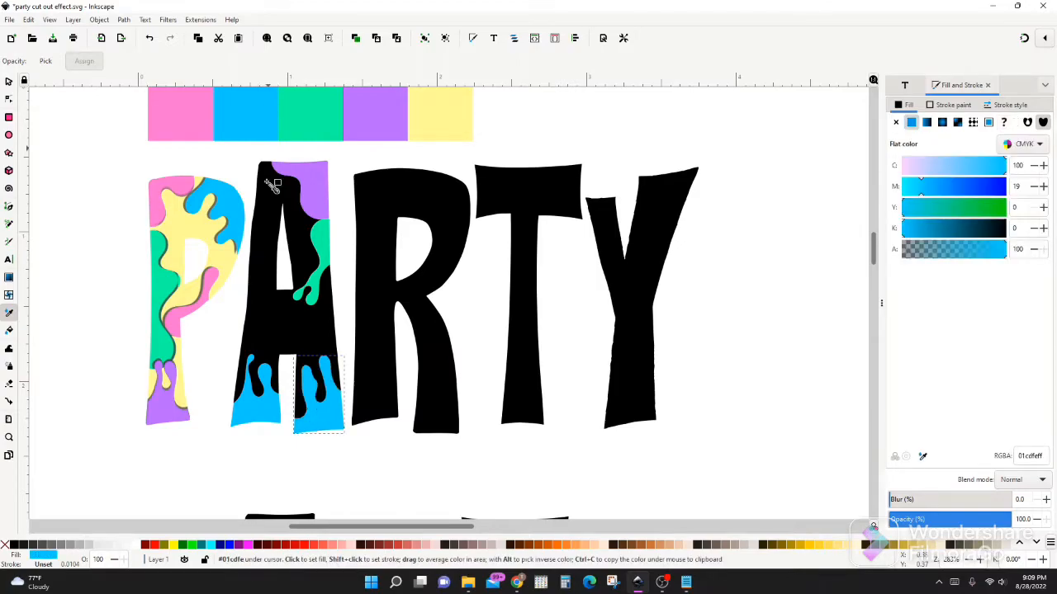
pyautogui.press('s')
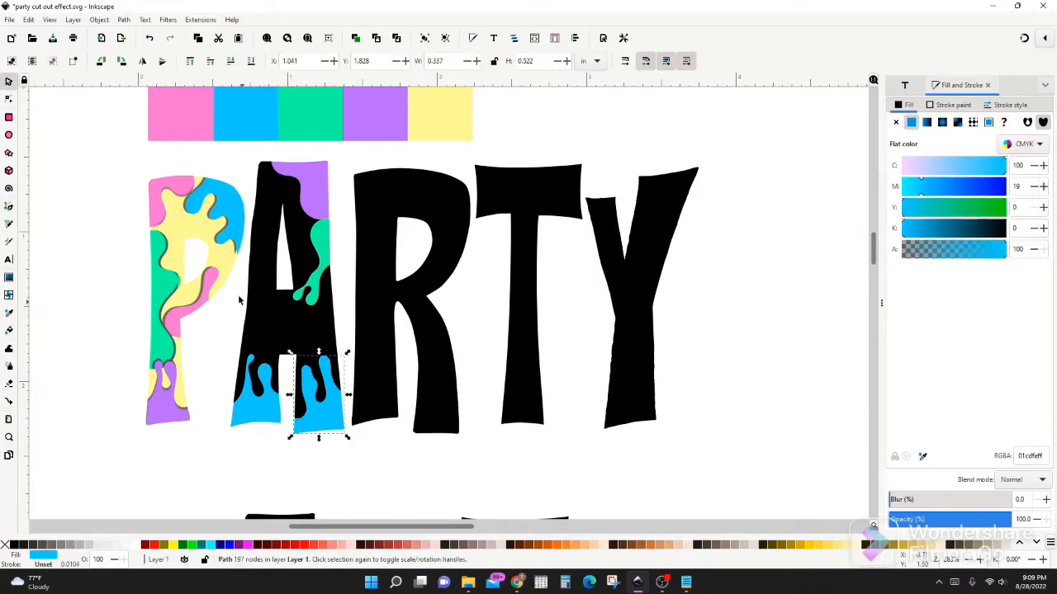
# Draw a closed wavy Spiro shape from the A's left edge across its crossbar
pyautogui.press('b')
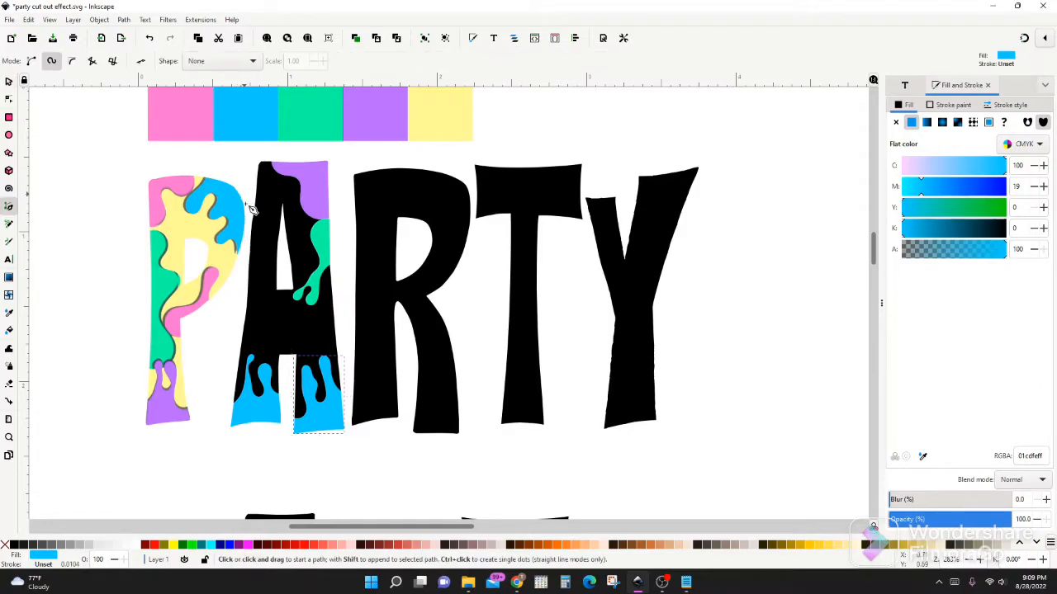
pyautogui.click(235, 278)
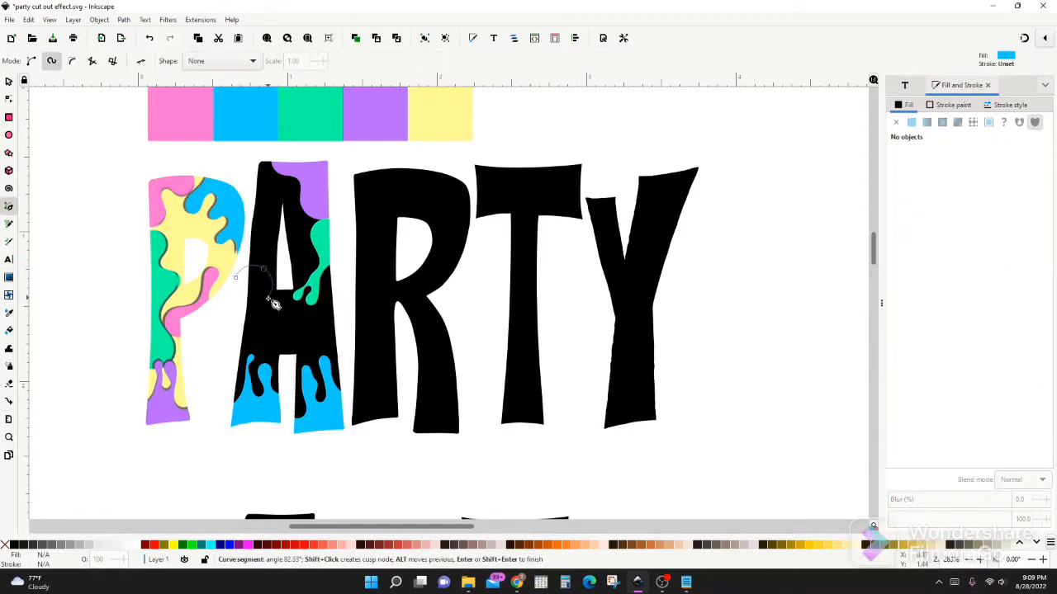
pyautogui.click(265, 306)
pyautogui.click(278, 301)
pyautogui.click(320, 325)
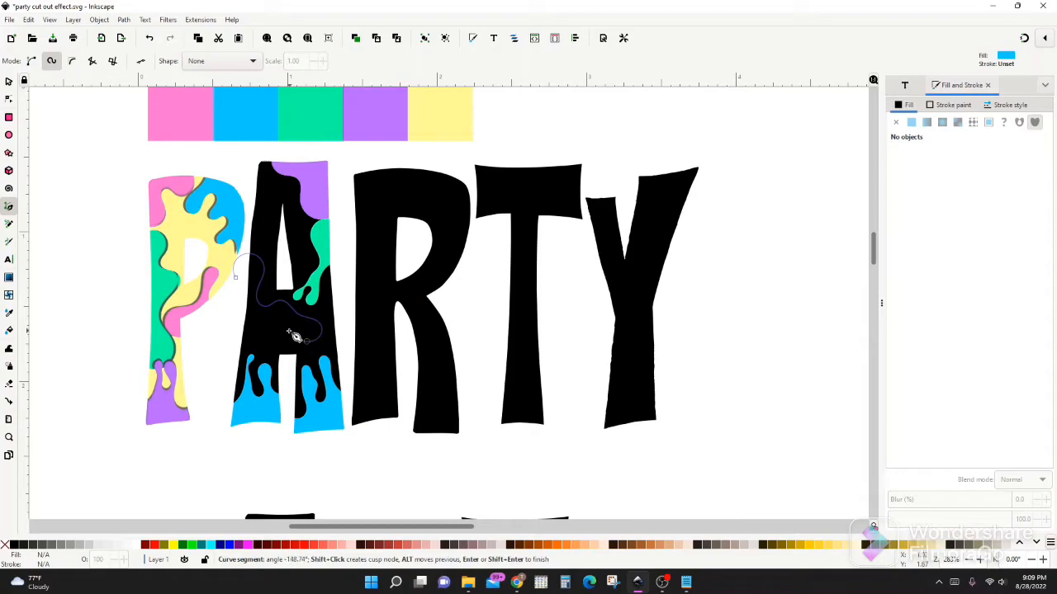
pyautogui.click(290, 322)
pyautogui.click(249, 338)
pyautogui.click(234, 325)
# Divide the A with the wavy shape across its crossbar
pyautogui.press('s')
pyautogui.keyDown('shift'); pyautogui.click(273, 214); pyautogui.keyUp('shift')
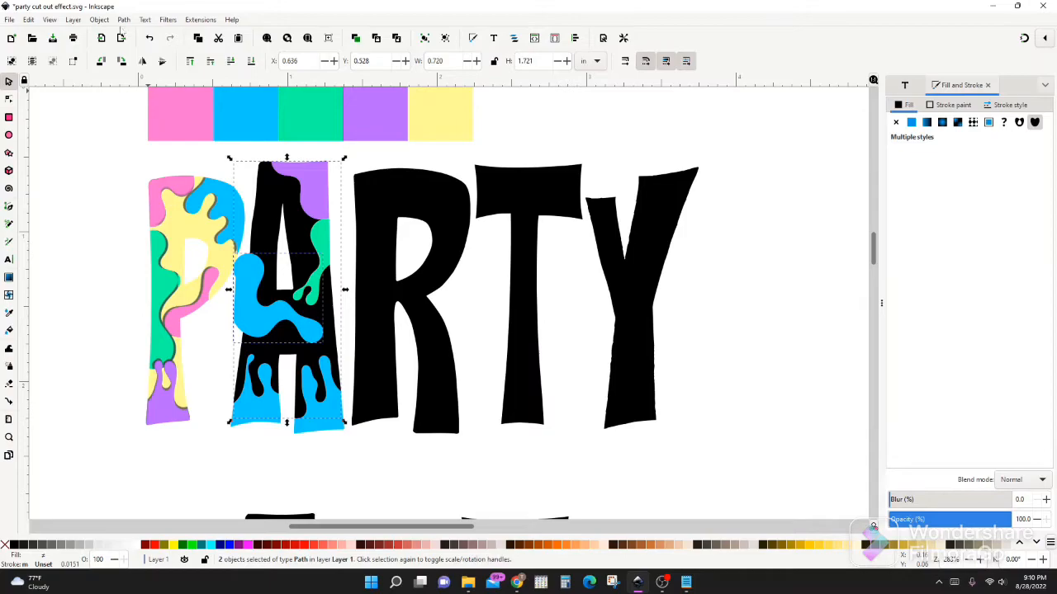
pyautogui.click(123, 20)
pyautogui.click(155, 143)
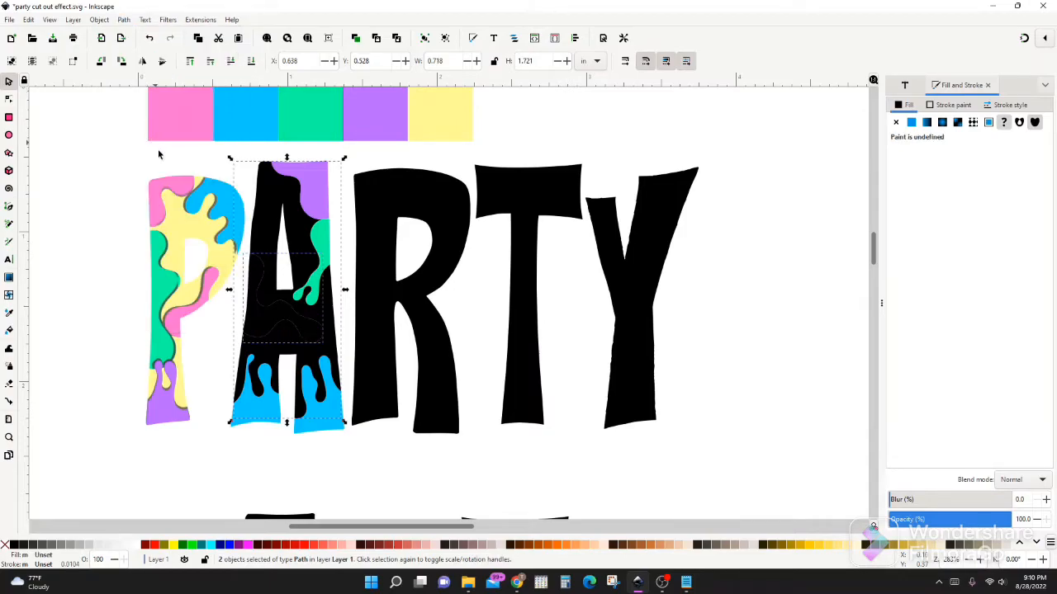
# Fill the wavy crossbar piece of the A with the palette's yellow
pyautogui.click(266, 228)
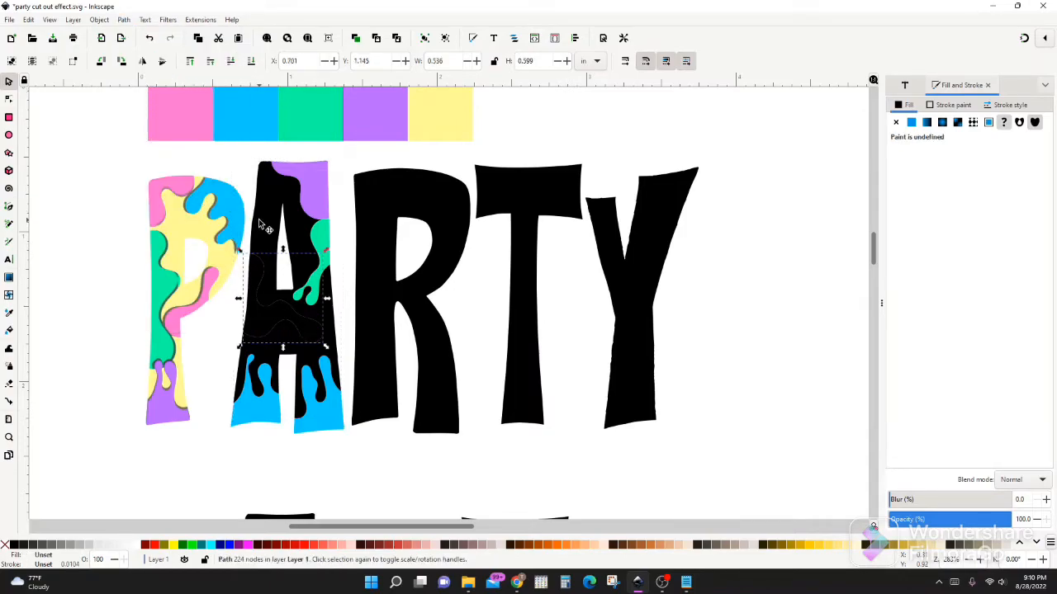
pyautogui.press('d')
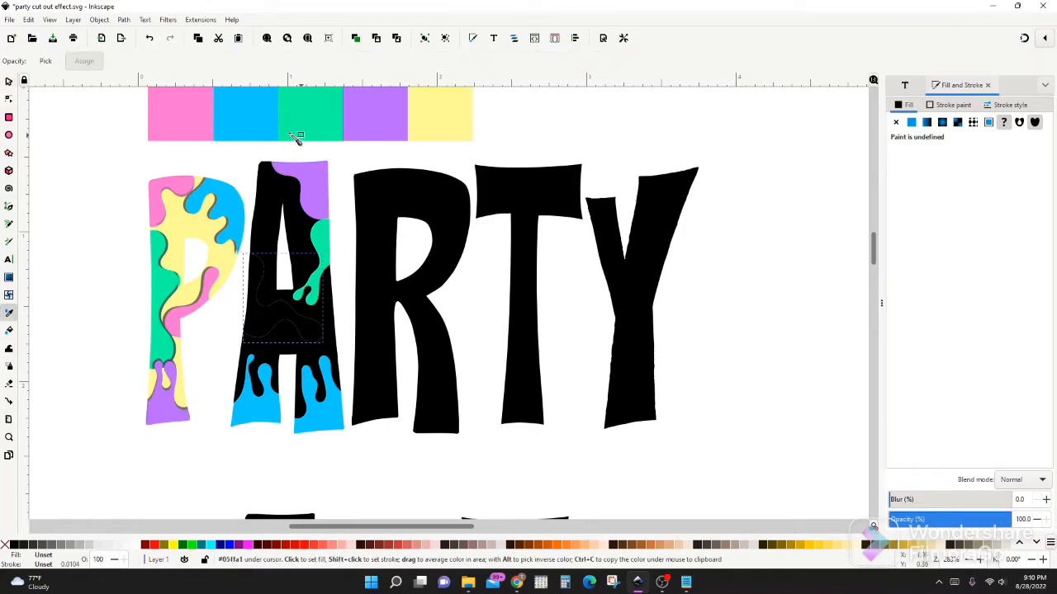
pyautogui.click(423, 130)
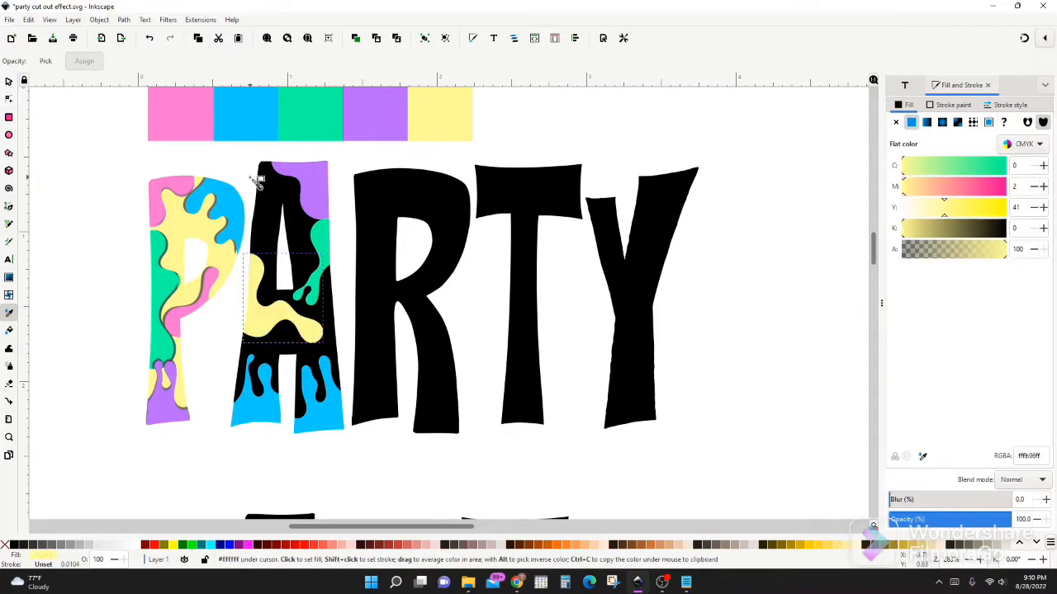
pyautogui.press('s')
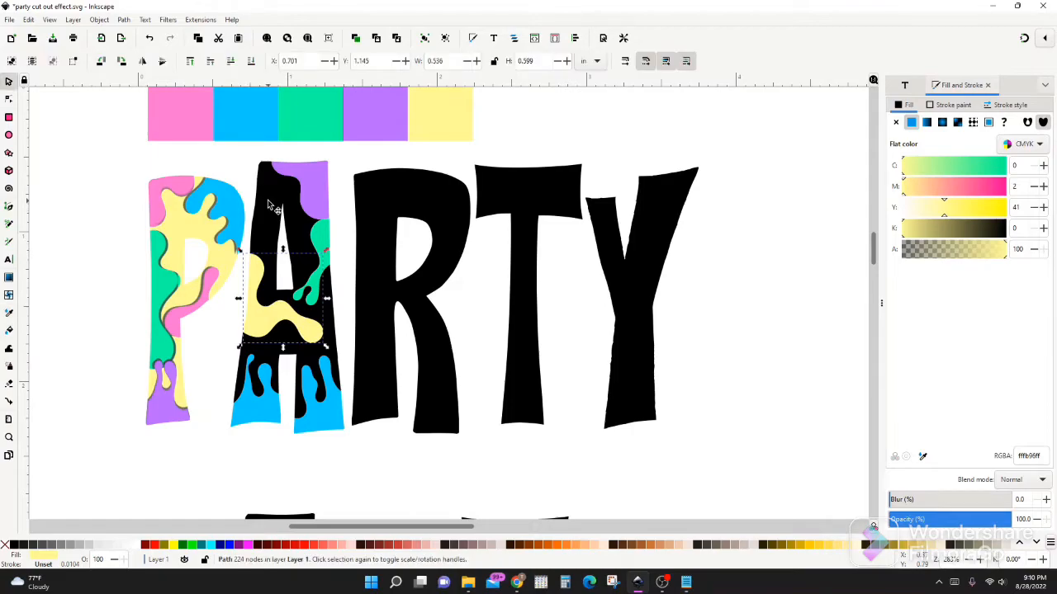
# Fill the remaining black body of the A with the palette's pink
pyautogui.click(268, 200)
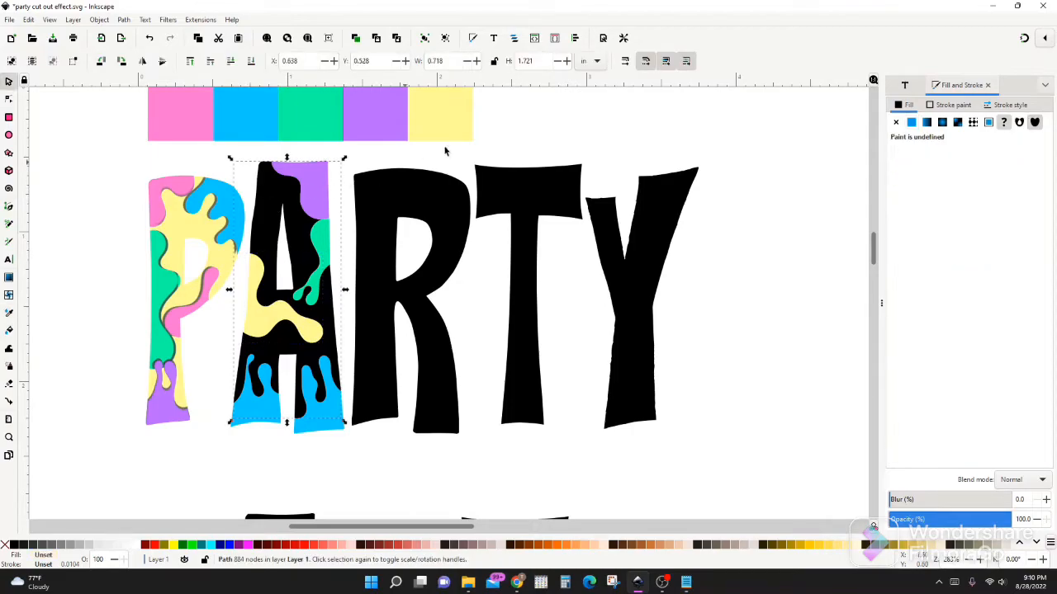
pyautogui.click(183, 118)
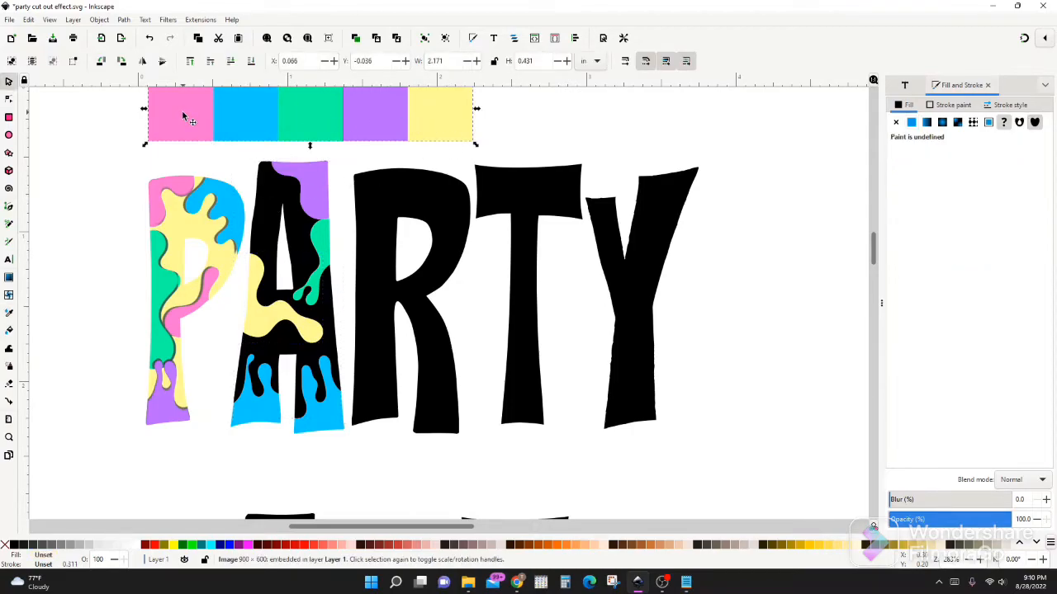
pyautogui.click(266, 203)
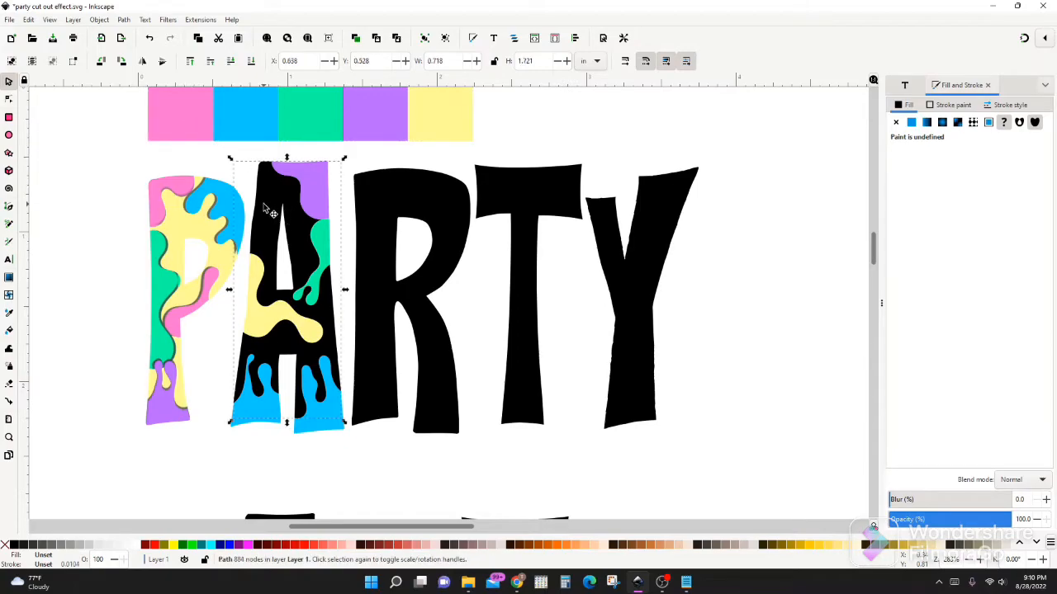
pyautogui.press('d')
pyautogui.click(188, 120)
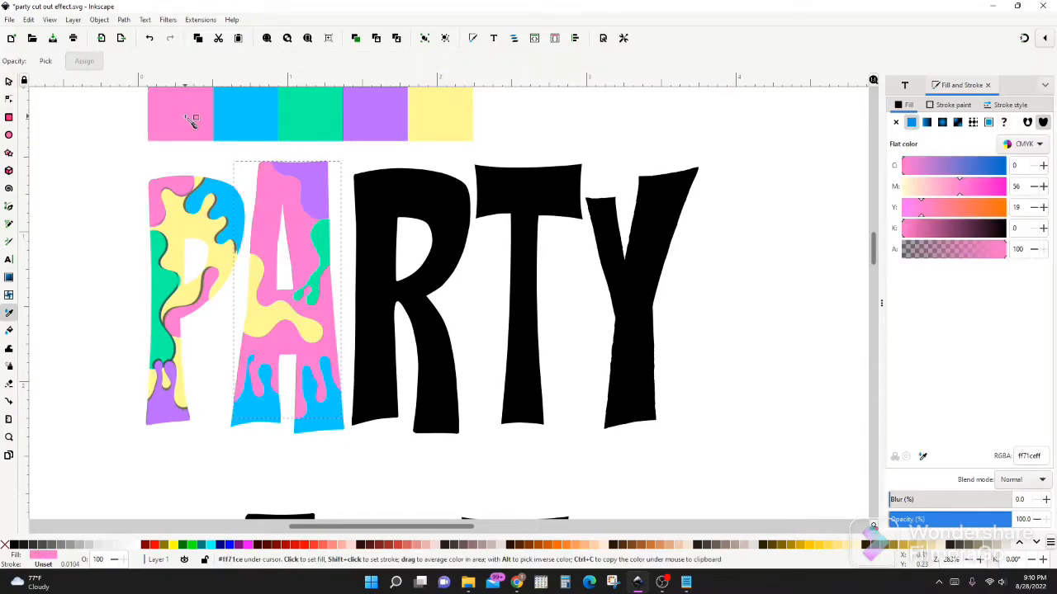
pyautogui.press('s')
# Open the Drop Shadow filter for the purple piece at the A's top right and turn on Live preview
pyautogui.click(307, 177)
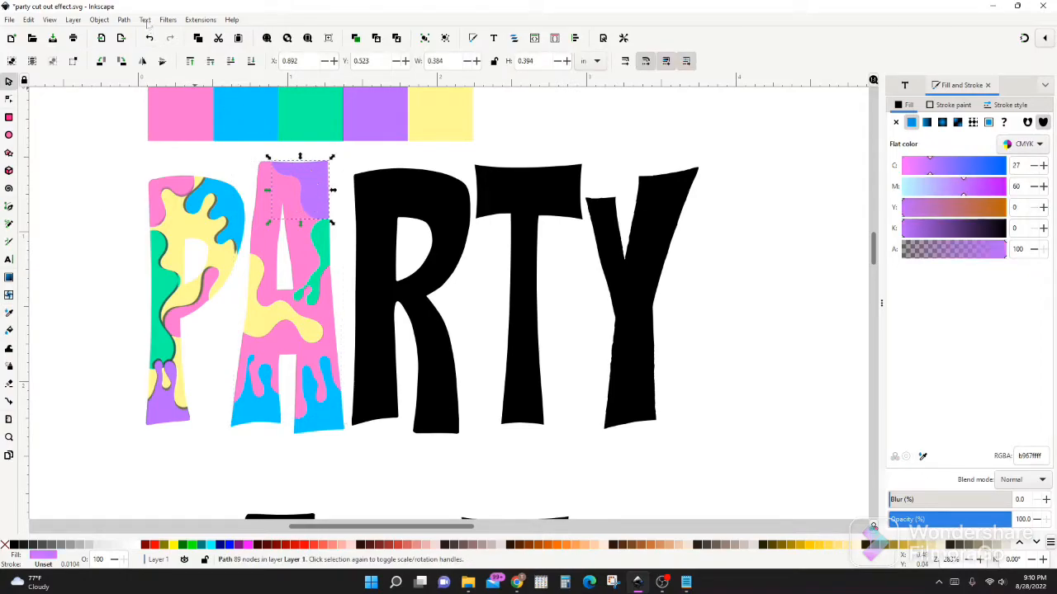
pyautogui.click(168, 20)
pyautogui.moveTo(224, 254)
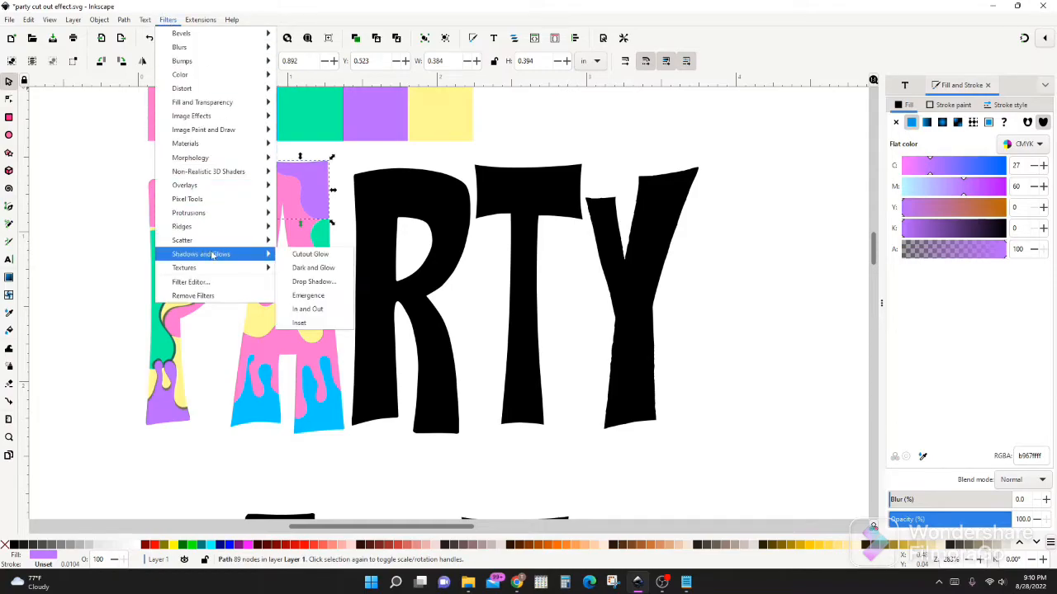
pyautogui.click(303, 284)
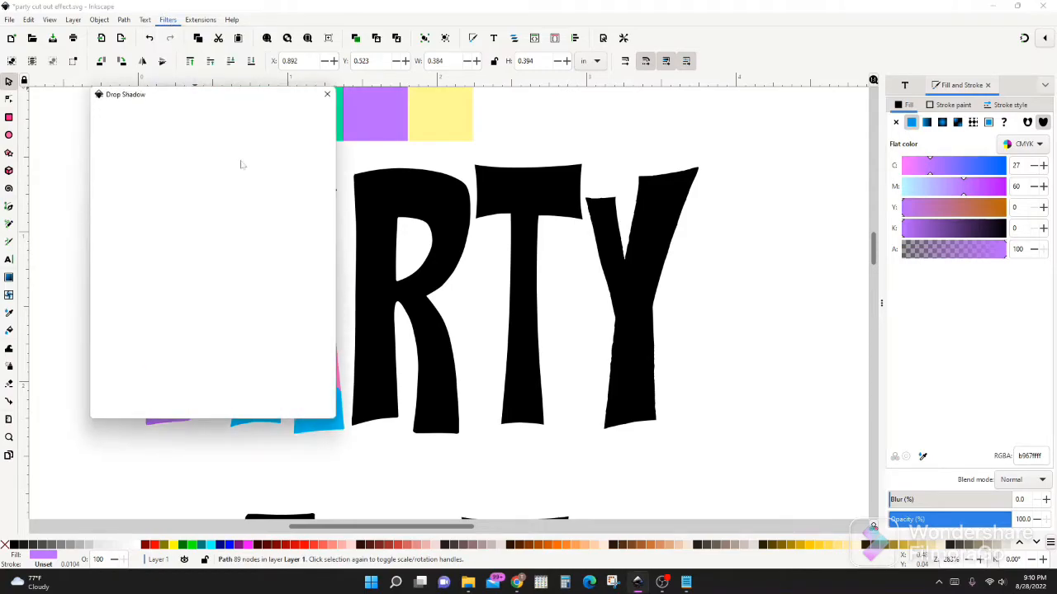
pyautogui.moveTo(436, 351); pyautogui.dragTo(623, 286)
pyautogui.moveTo(275, 240); pyautogui.dragTo(357, 308)
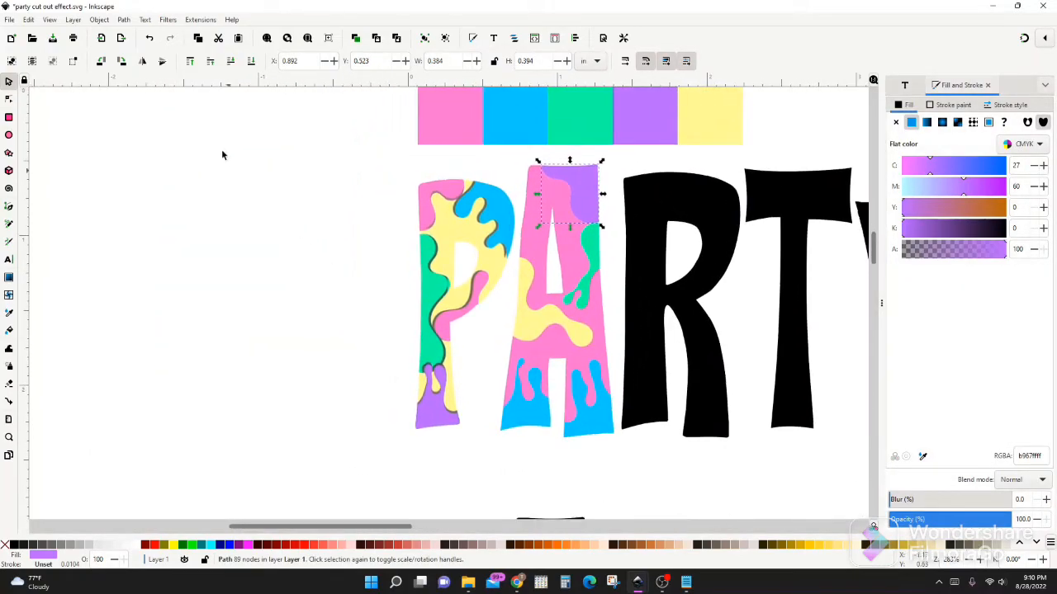
pyautogui.click(166, 20)
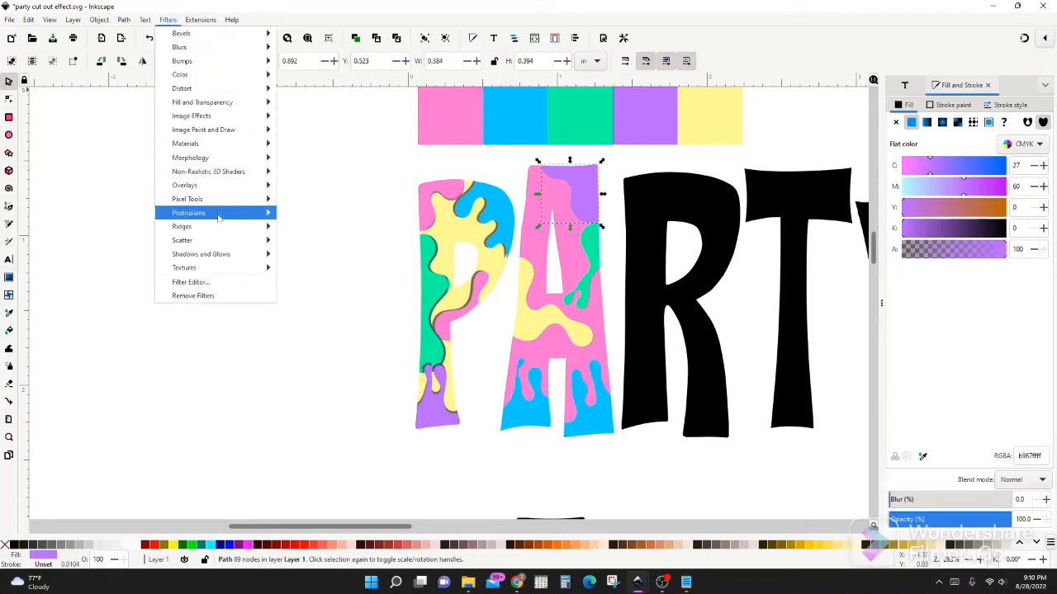
pyautogui.moveTo(233, 254)
pyautogui.click(303, 284)
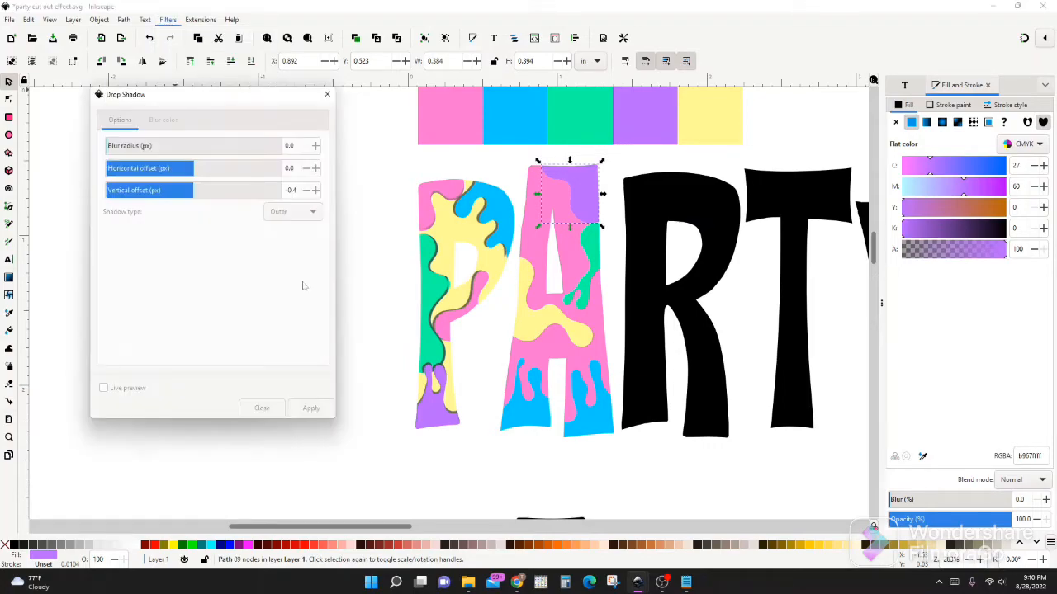
pyautogui.click(117, 392)
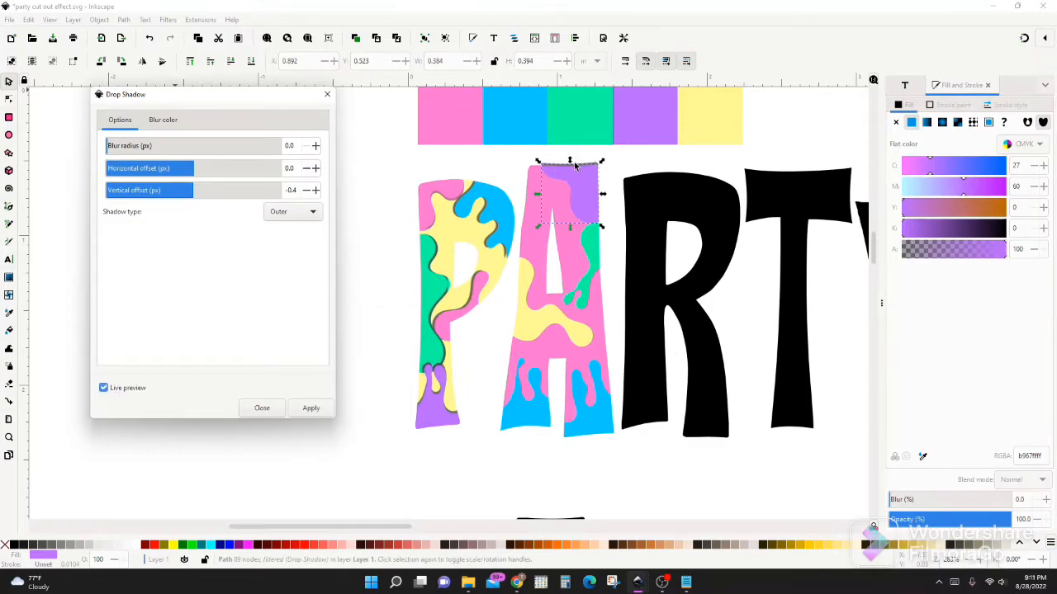
# Apply an Inner drop shadow to the A's purple piece with 0.1 px blur radius, 0.3 px horizontal and -0.2 px vertical offset
pyautogui.click(308, 212)
pyautogui.click(307, 228)
pyautogui.click(305, 191)
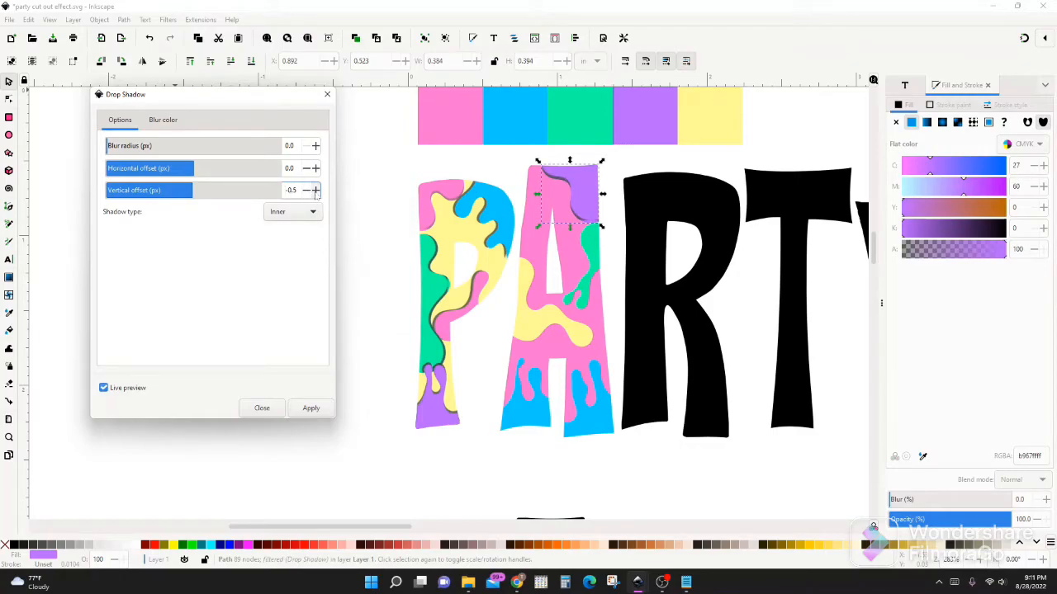
pyautogui.click(315, 169)
pyautogui.click(316, 168)
pyautogui.click(316, 169)
pyautogui.click(315, 146)
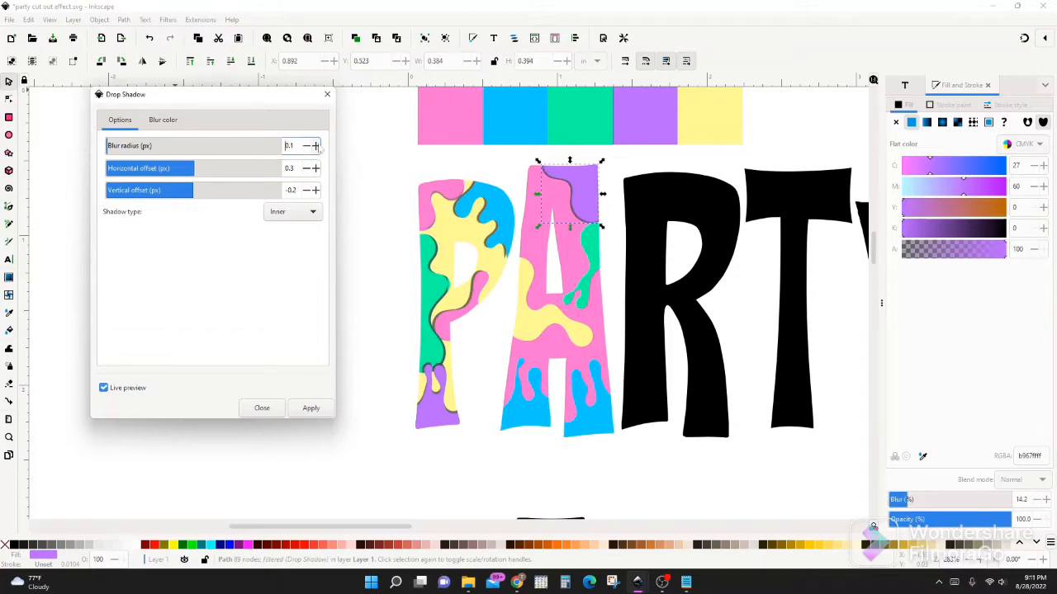
pyautogui.click(311, 408)
pyautogui.click(327, 94)
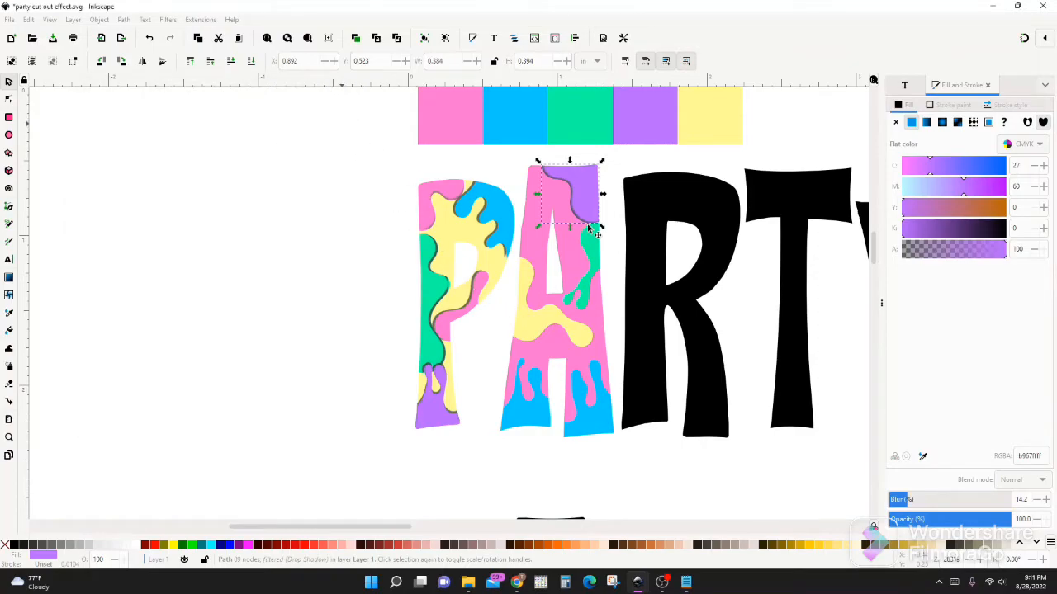
# Repeat the last drop shadow filter on the green drip piece on the A's right side
pyautogui.click(595, 253)
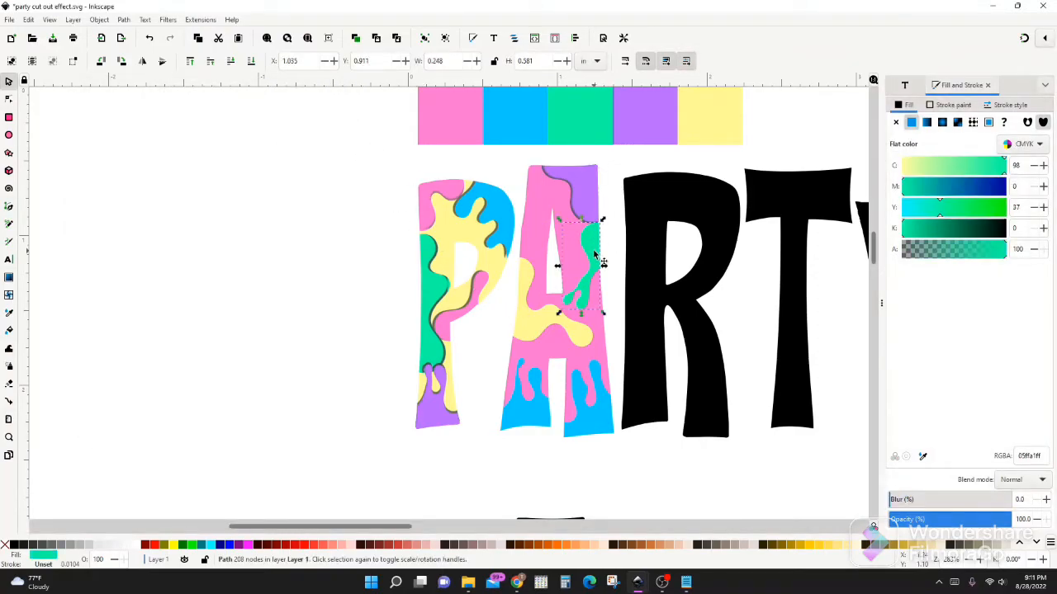
pyautogui.hotkey('alt', 'q')
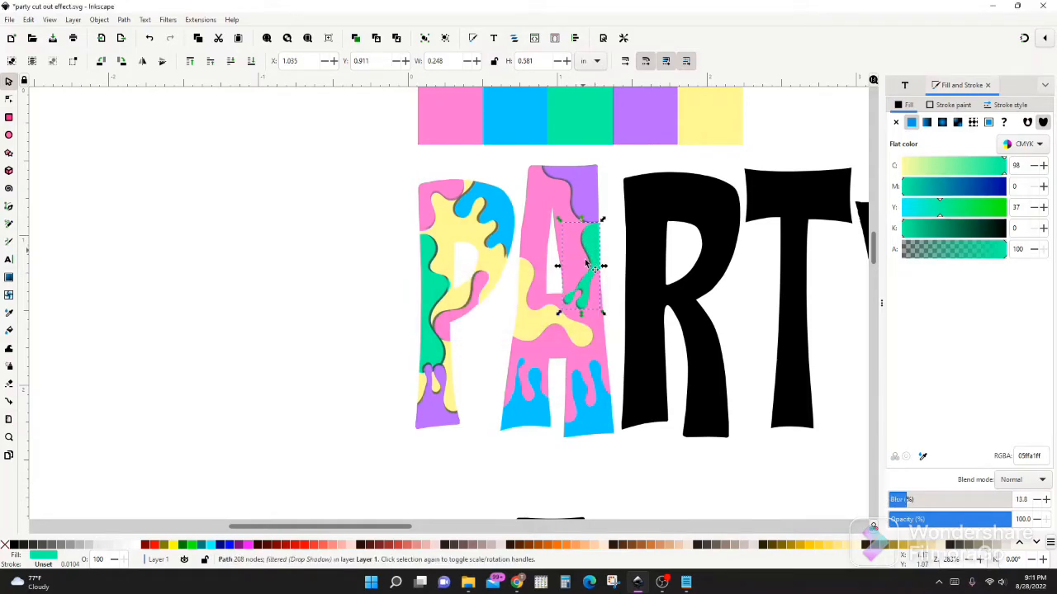
# Apply an Outer drop shadow to the A's yellow piece with 0.1 px blur radius, 0.5 px horizontal and 0.4 px vertical offset
pyautogui.click(528, 331)
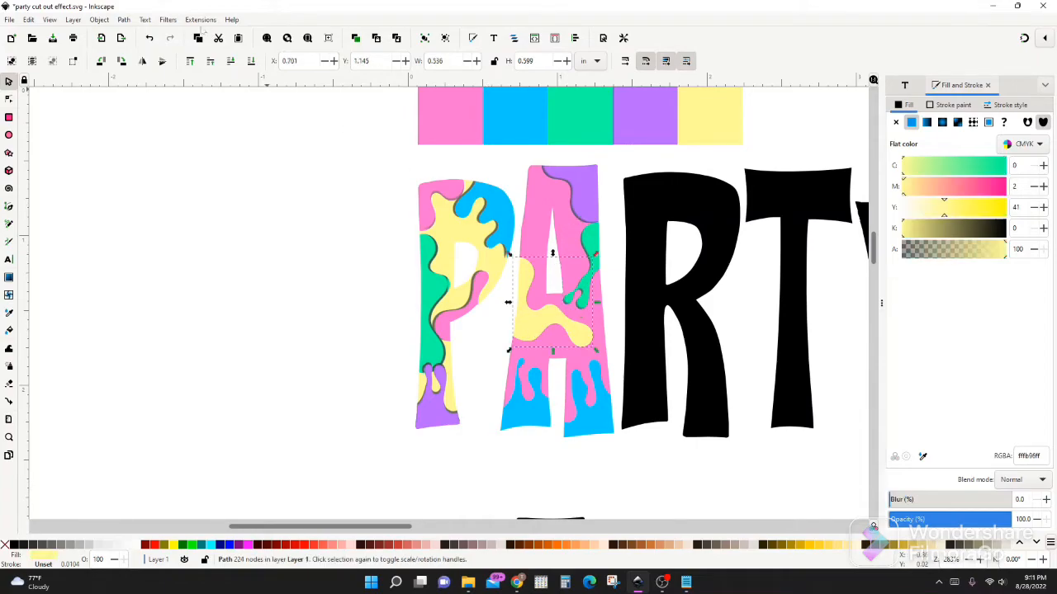
pyautogui.click(169, 21)
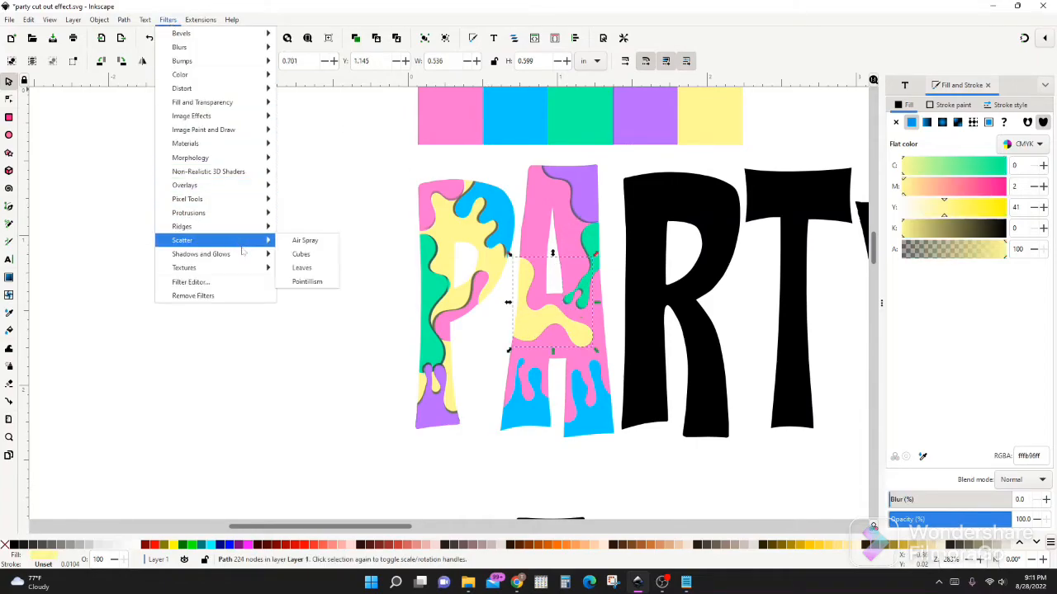
pyautogui.moveTo(243, 258)
pyautogui.click(318, 282)
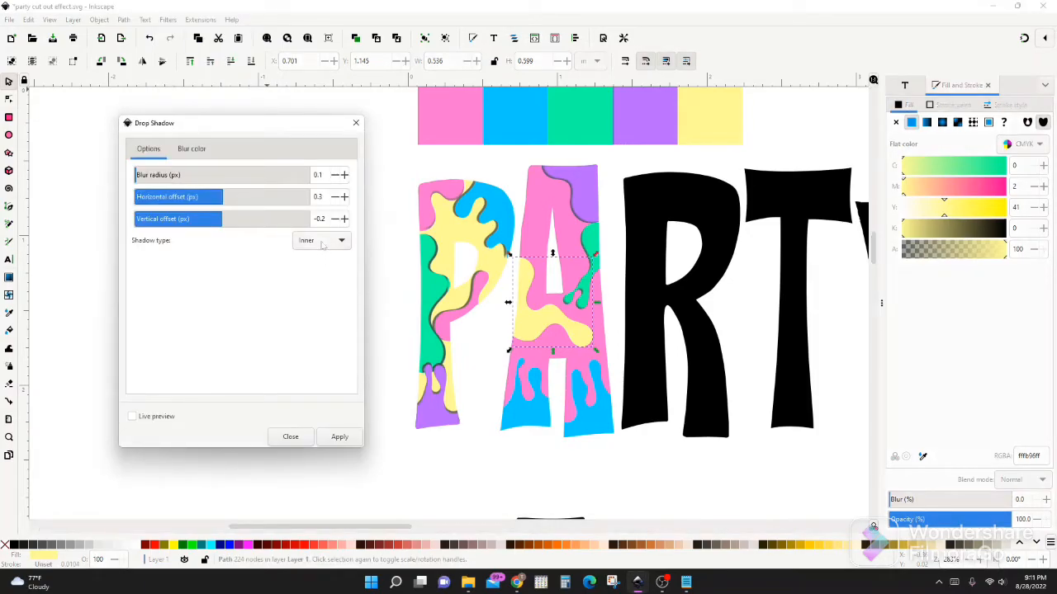
pyautogui.click(323, 242)
pyautogui.click(328, 229)
pyautogui.click(152, 418)
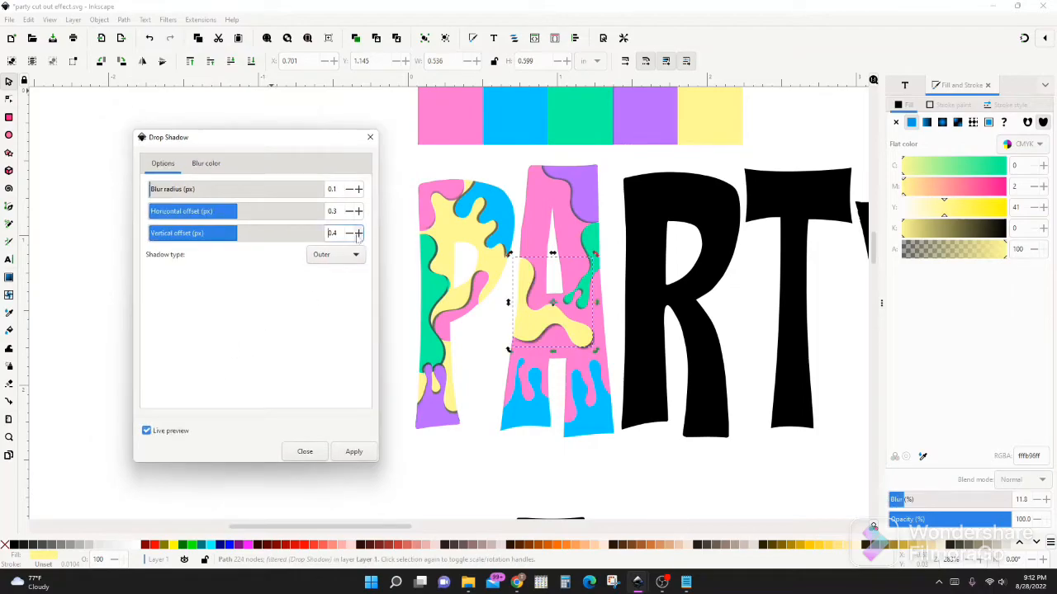
pyautogui.click(358, 213)
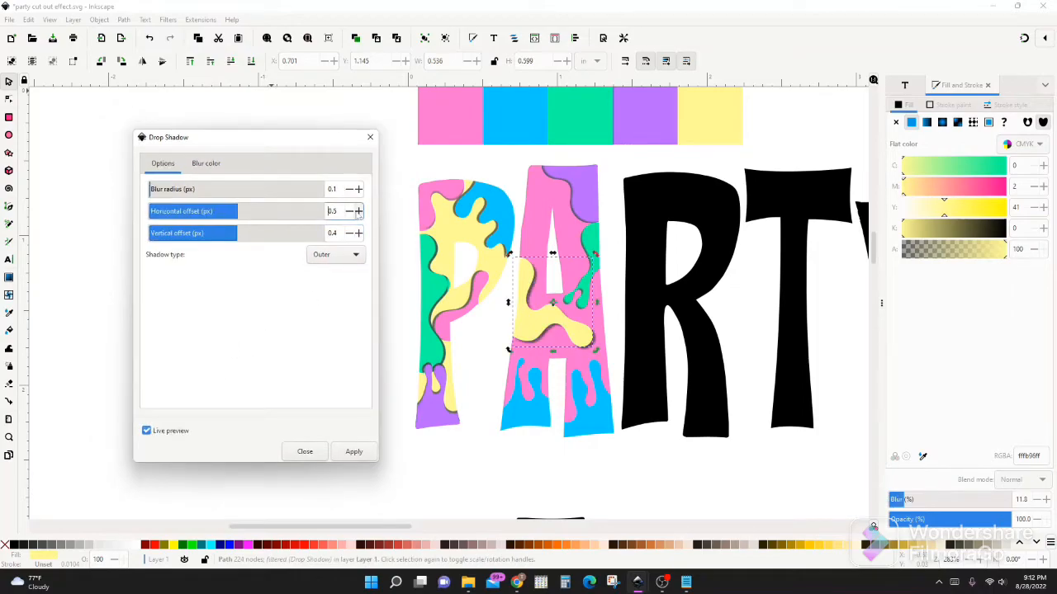
pyautogui.click(355, 452)
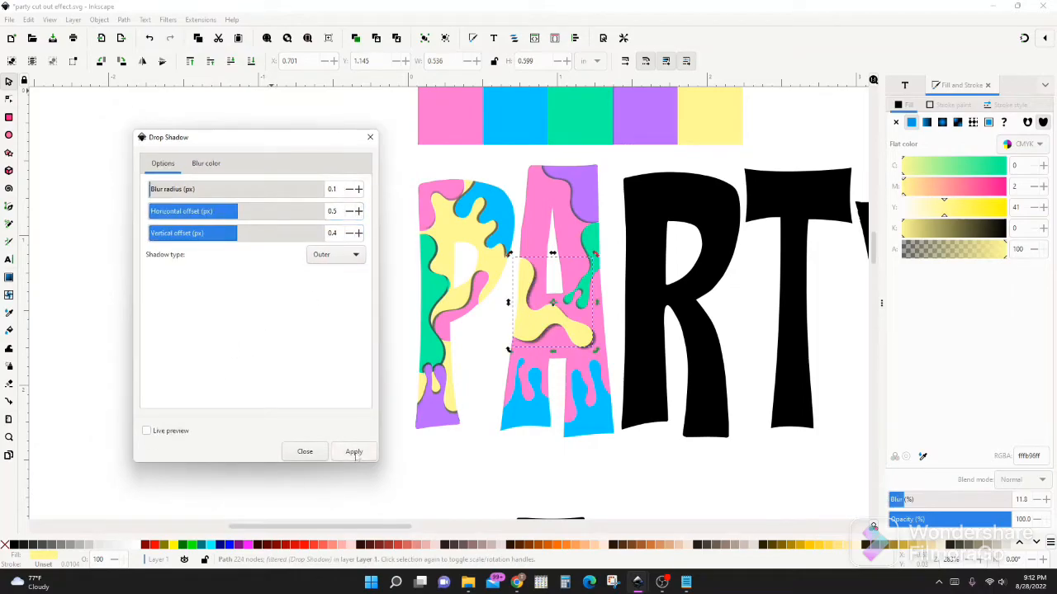
pyautogui.click(370, 137)
# Apply an Inner drop shadow to the blue drips on the A's left foot with 0.1 px blur, 0.5 px horizontal and 0.4 px vertical offset
pyautogui.click(525, 394)
pyautogui.click(168, 19)
pyautogui.moveTo(223, 256)
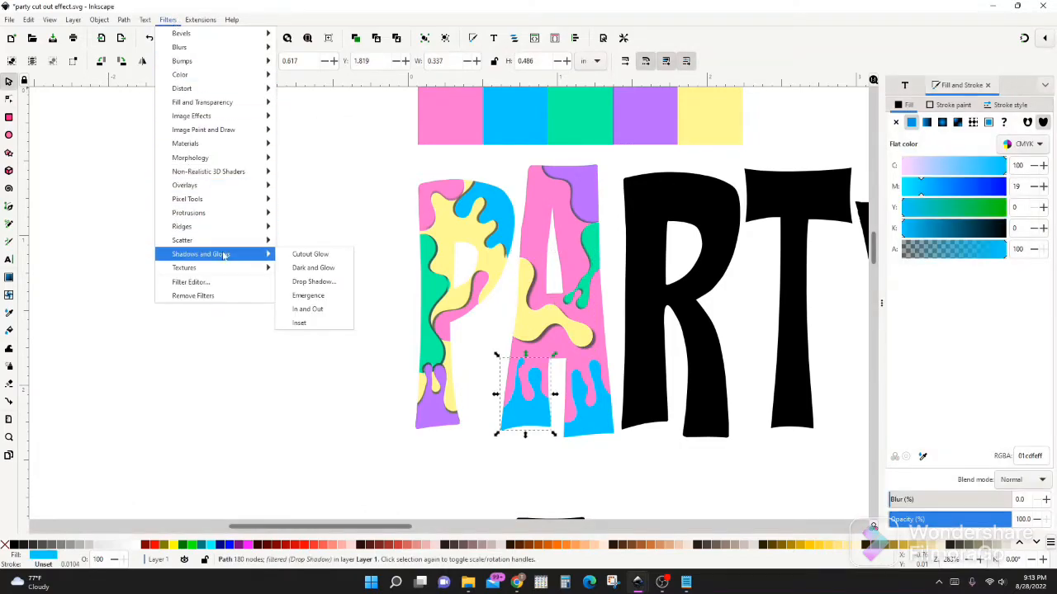
pyautogui.click(303, 283)
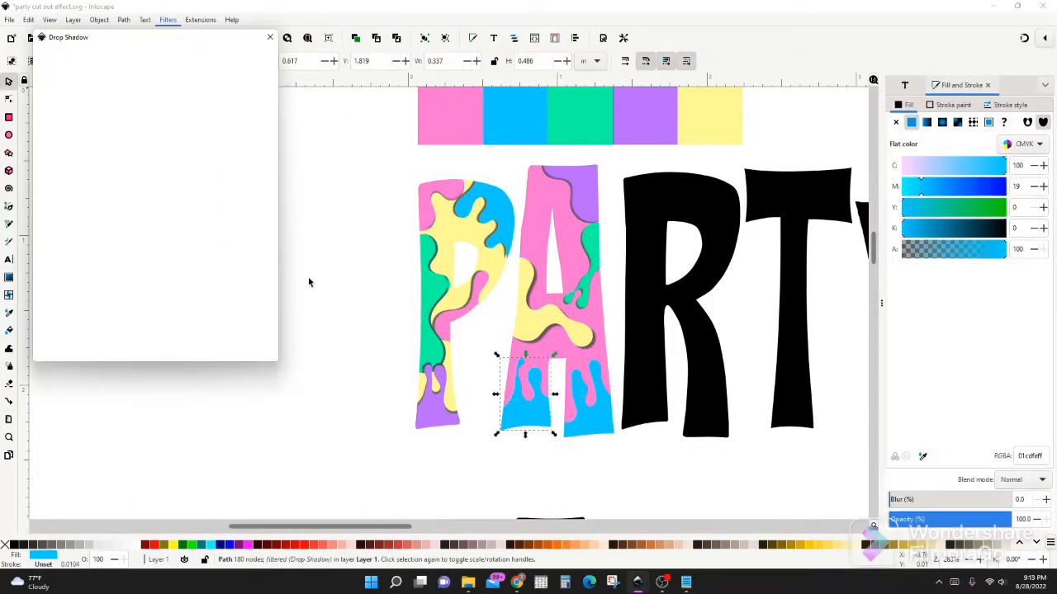
pyautogui.click(46, 330)
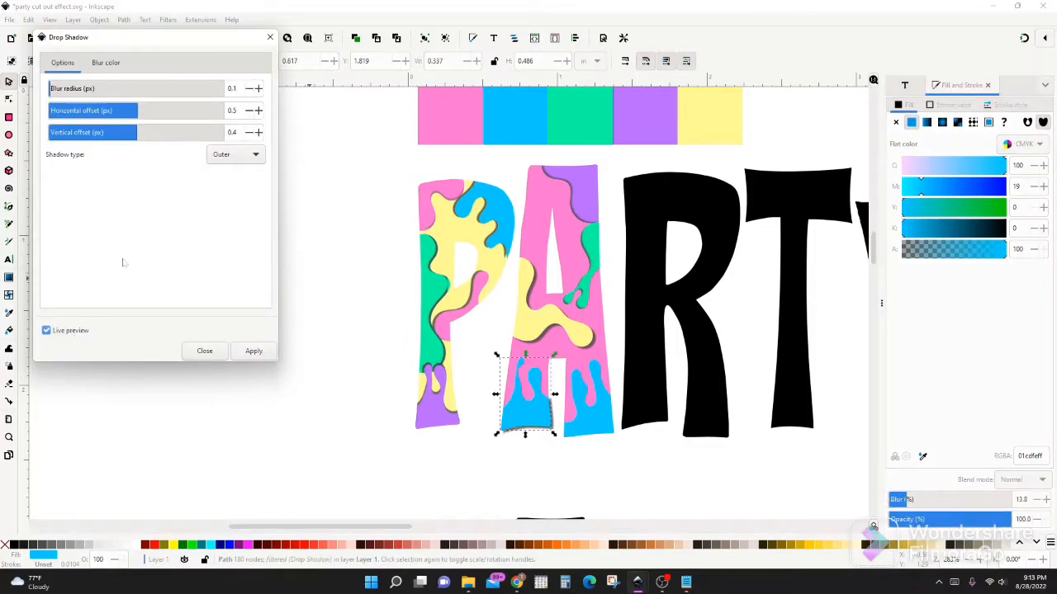
pyautogui.click(221, 159)
pyautogui.click(225, 170)
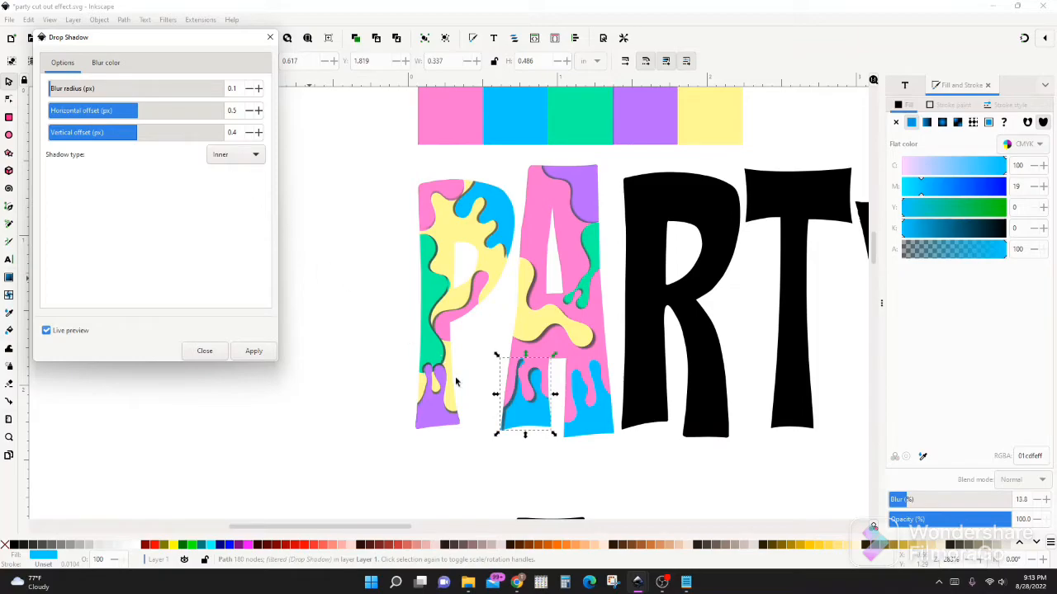
pyautogui.click(253, 351)
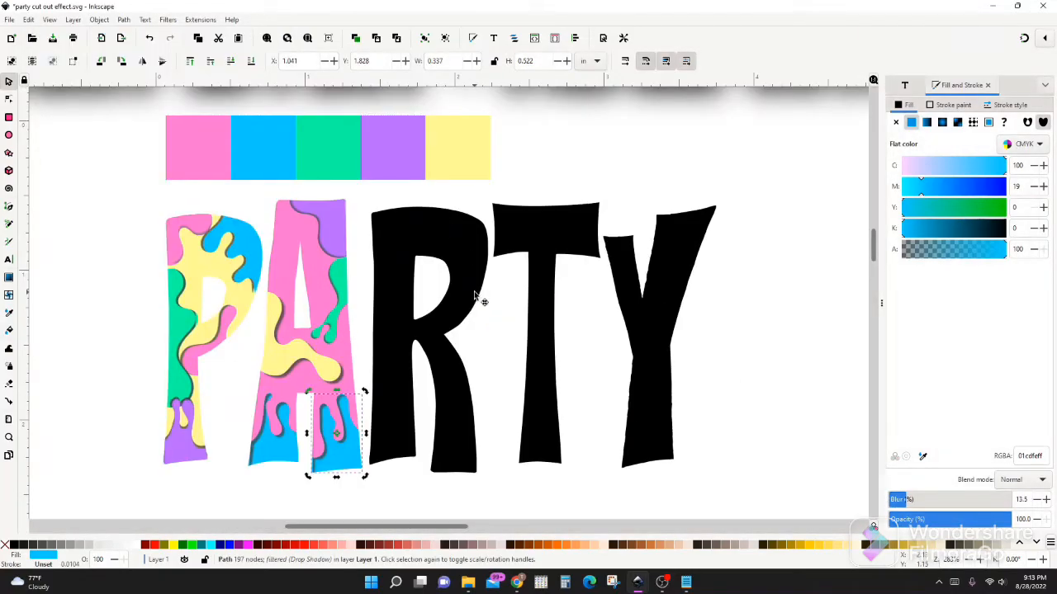
# Draw a wavy closed shape over the top right of the R and divide the letter with it
pyautogui.press('b')
pyautogui.click(444, 199)
pyautogui.click(413, 230)
pyautogui.click(457, 291)
pyautogui.click(444, 198)
pyautogui.press('s')
pyautogui.keyDown('shift'); pyautogui.click(437, 341); pyautogui.keyUp('shift')
pyautogui.click(124, 20)
pyautogui.click(142, 136)
# Fill the R's top-right drip piece with the palette's green and select the remaining black body
pyautogui.press('d')
pyautogui.click(330, 150)
pyautogui.press('s')
pyautogui.moveTo(353, 217); pyautogui.dragTo(462, 330)
pyautogui.keyDown('shift'); pyautogui.click(377, 265); pyautogui.keyUp('shift')
pyautogui.click(124, 20)
pyautogui.click(142, 94)
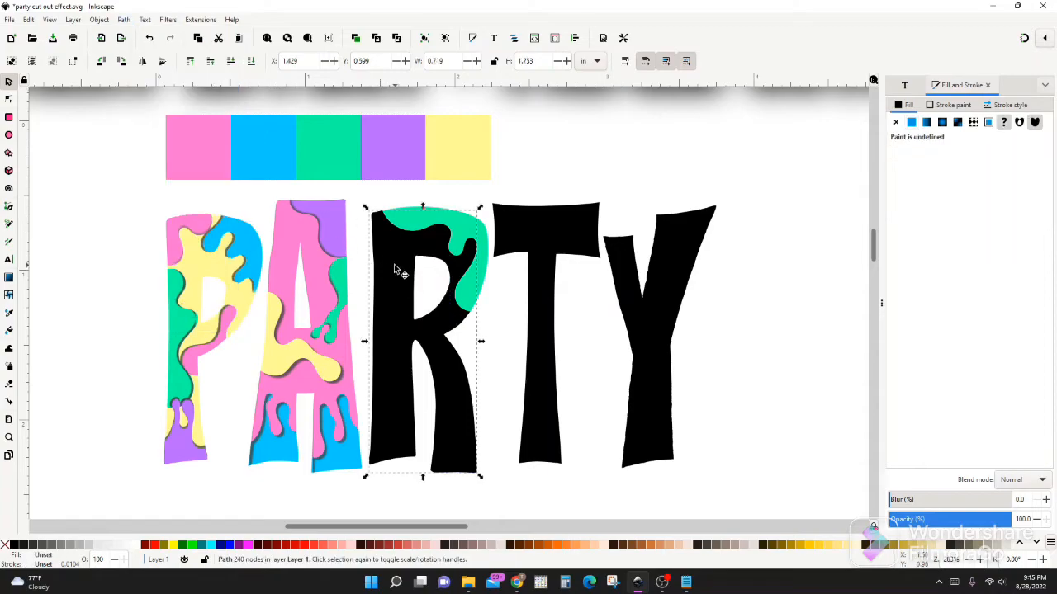
# Cut a wavy piece out of the R's upper-left edge and fill it with the palette's yellow
pyautogui.press('b')
pyautogui.click(353, 229)
pyautogui.click(408, 288)
pyautogui.click(10, 82)
pyautogui.click(123, 20)
pyautogui.click(147, 102)
pyautogui.click(9, 313)
pyautogui.click(438, 160)
pyautogui.click(9, 81)
# Cut a drip-shaped piece out of the end of the R's right leg and fill it with the palette's green
pyautogui.click(9, 207)
pyautogui.click(480, 407)
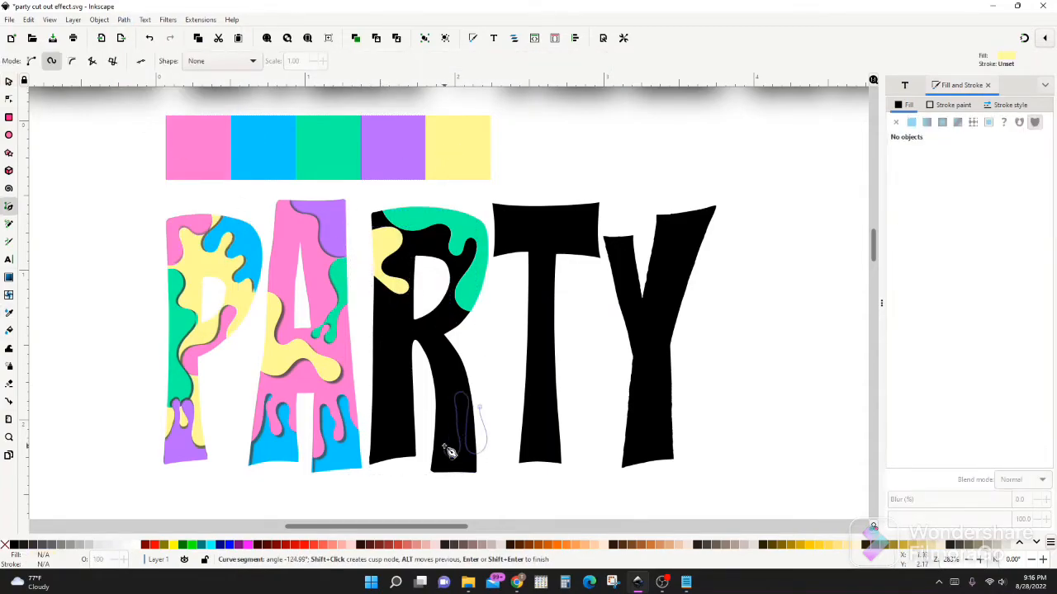
pyautogui.click(480, 407)
pyautogui.click(9, 82)
pyautogui.click(124, 20)
pyautogui.click(147, 103)
pyautogui.click(9, 312)
pyautogui.click(333, 143)
# Cut a drip-shaped piece out of the bottom of the R's left leg and fill it with the palette's green
pyautogui.click(10, 207)
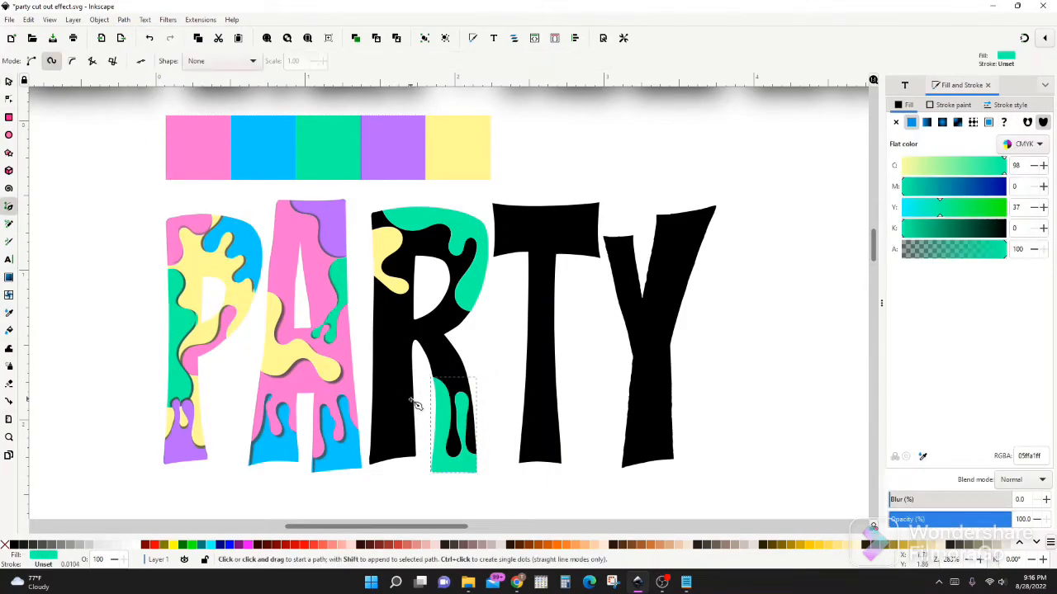
pyautogui.click(419, 409)
pyautogui.click(419, 409)
pyautogui.click(9, 81)
pyautogui.click(124, 19)
pyautogui.click(147, 137)
pyautogui.click(9, 313)
pyautogui.click(333, 145)
# Draw a wavy closed shape across the middle of the R and divide the black body with it
pyautogui.click(9, 206)
pyautogui.click(356, 318)
pyautogui.click(438, 323)
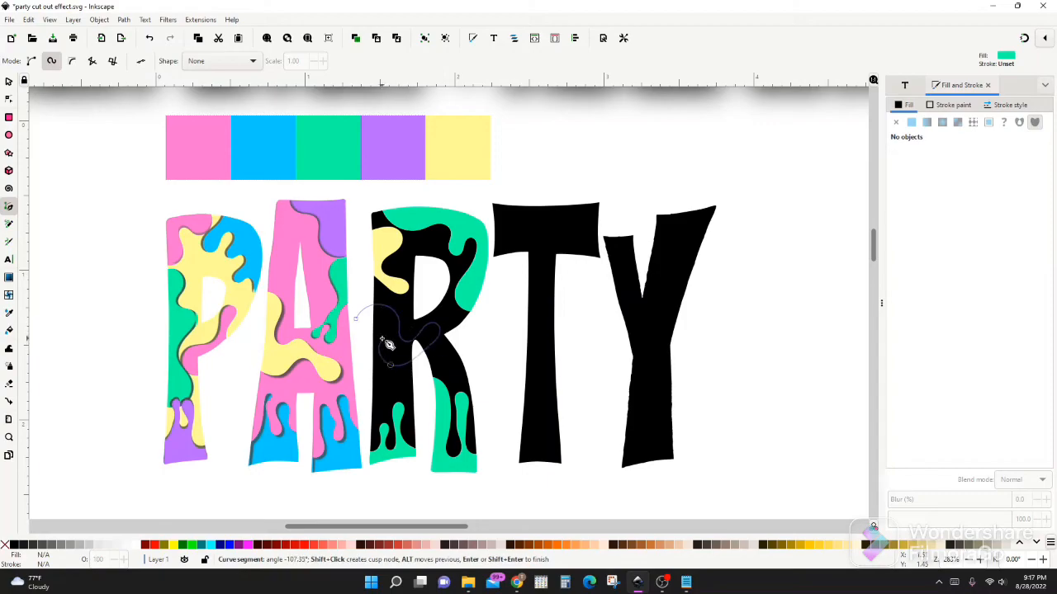
pyautogui.click(356, 319)
pyautogui.click(9, 82)
pyautogui.keyDown('shift'); pyautogui.click(383, 361); pyautogui.keyUp('shift')
pyautogui.click(124, 20)
pyautogui.click(147, 138)
# Fill the wavy piece across the R's middle with the palette's blue
pyautogui.click(397, 347)
pyautogui.click(9, 313)
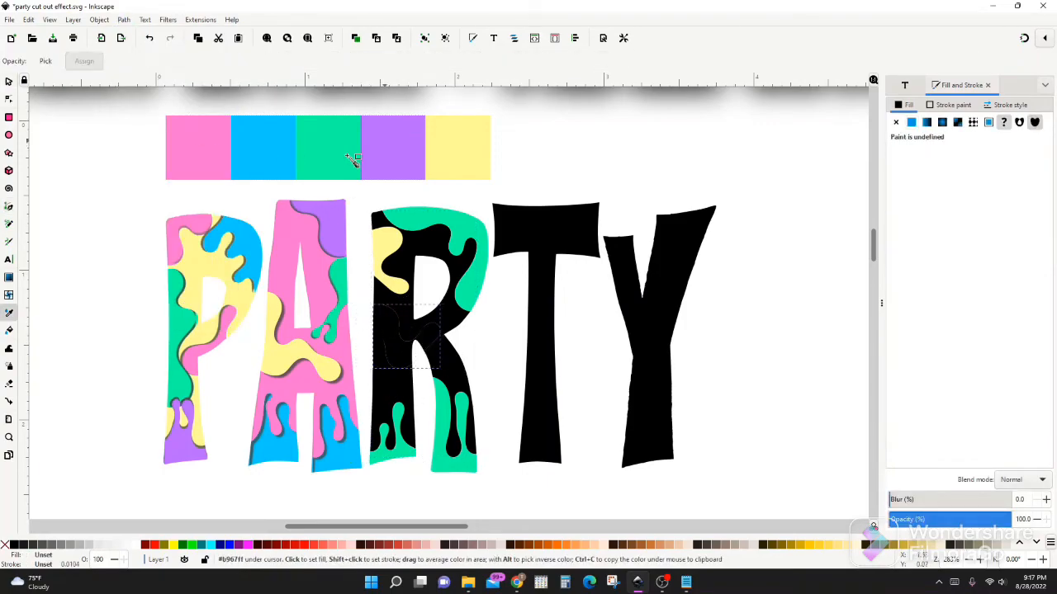
pyautogui.click(266, 149)
# Fill the remaining black parts of the R with the palette's purple
pyautogui.click(9, 81)
pyautogui.click(446, 354)
pyautogui.click(9, 313)
pyautogui.click(393, 158)
pyautogui.click(9, 82)
pyautogui.click(390, 379)
pyautogui.click(9, 313)
pyautogui.click(405, 168)
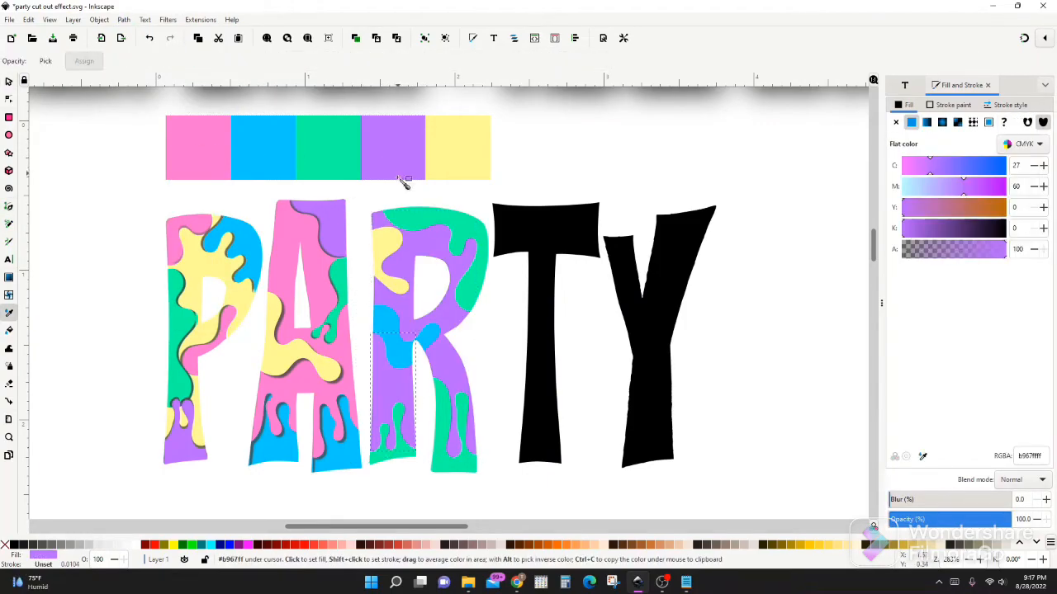
# Apply a drop shadow to the R's green top-right piece, adjusting the shadow type and both offsets
pyautogui.click(9, 82)
pyautogui.click(430, 218)
pyautogui.click(167, 20)
pyautogui.click(316, 283)
pyautogui.click(75, 359)
pyautogui.click(265, 190)
pyautogui.click(270, 173)
pyautogui.click(280, 164)
pyautogui.click(280, 141)
pyautogui.click(233, 380)
# Apply an Inner drop shadow to the R's yellow piece with 0.1 px blur radius, -0.7 px horizontal and 0.3 px vertical offset
pyautogui.click(384, 242)
pyautogui.click(167, 20)
pyautogui.click(315, 283)
pyautogui.click(94, 362)
pyautogui.click(264, 183)
pyautogui.click(261, 201)
pyautogui.click(75, 359)
pyautogui.click(282, 380)
pyautogui.click(234, 379)
# Apply drop shadows to the R's blue middle piece and to the green drips on its left leg
pyautogui.click(399, 351)
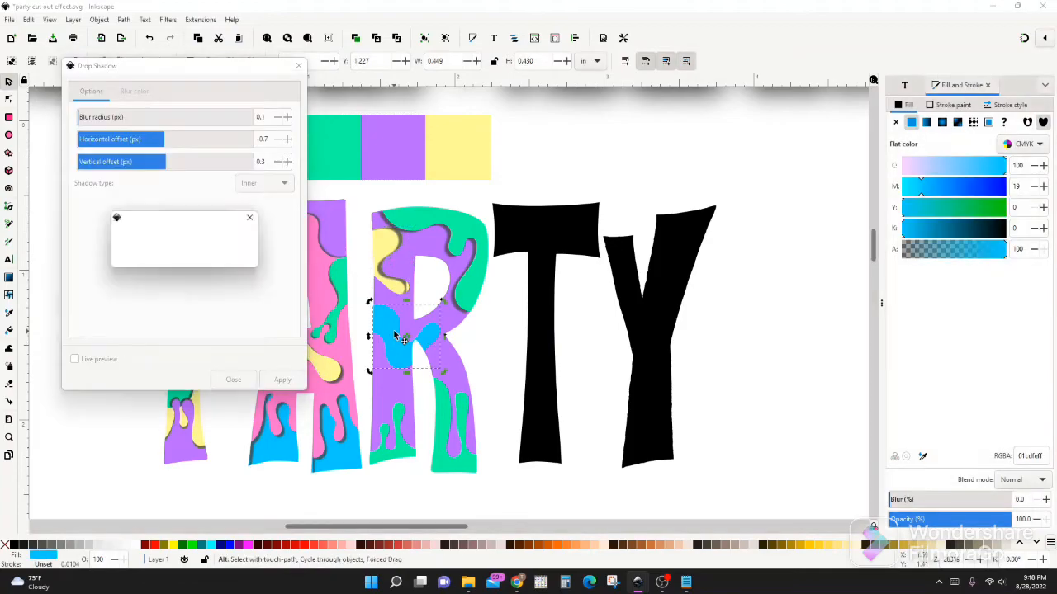
pyautogui.click(234, 380)
pyautogui.click(408, 455)
pyautogui.click(234, 380)
# Apply an Inner drop shadow to the green piece on the R's right leg with 0.1 px blur, -1.1 px horizontal and 0.3 px vertical offset
pyautogui.click(465, 464)
pyautogui.click(278, 140)
pyautogui.click(75, 359)
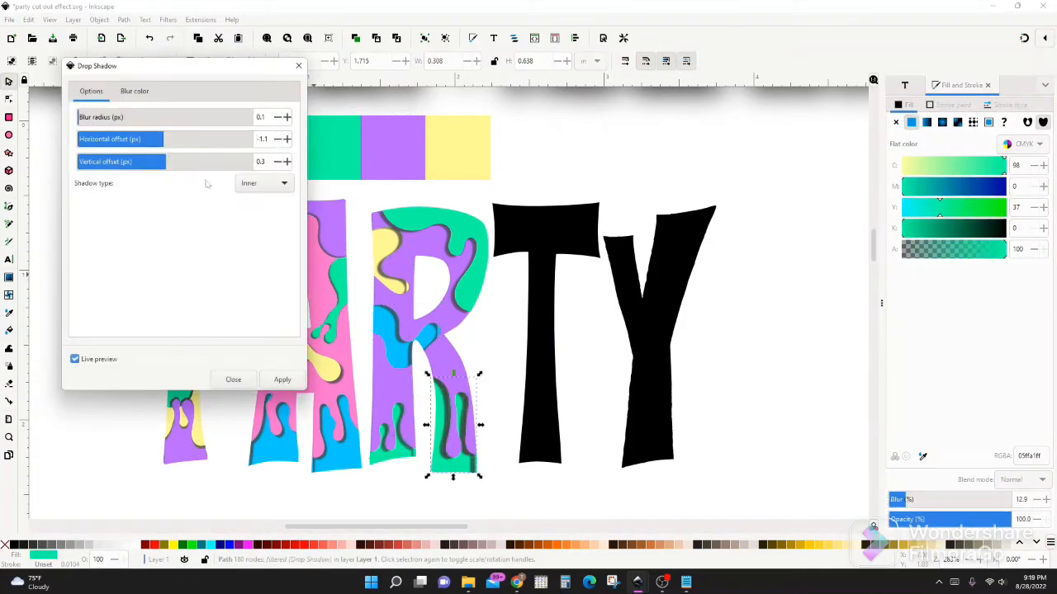
pyautogui.click(282, 380)
pyautogui.click(233, 380)
pyautogui.click(399, 452)
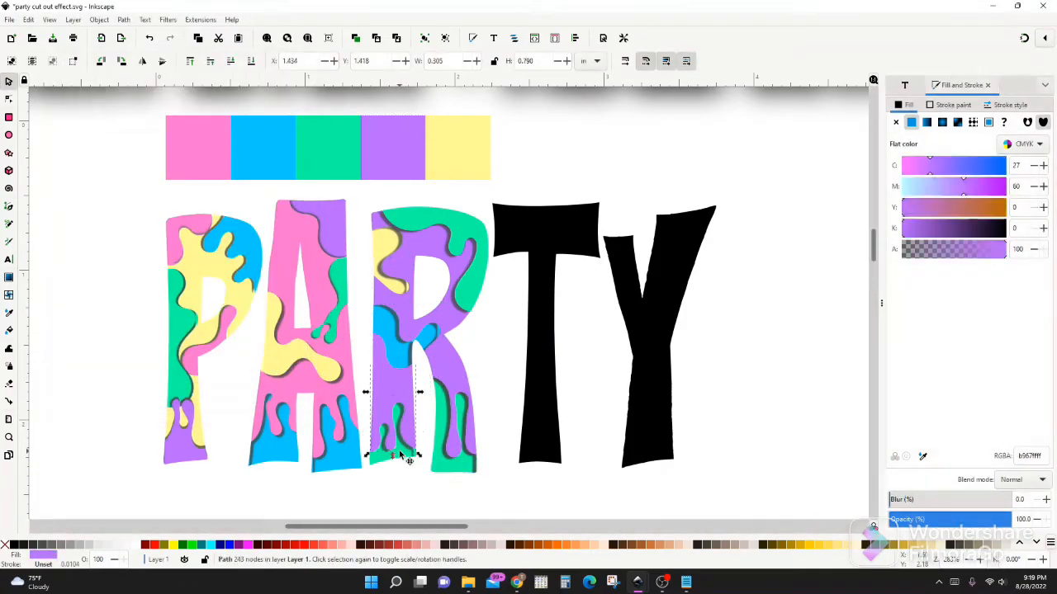
# Draw a closed shape with a dripping lower edge over the T's top bar
pyautogui.click(9, 206)
pyautogui.click(484, 207)
pyautogui.click(506, 213)
pyautogui.click(517, 239)
pyautogui.click(535, 212)
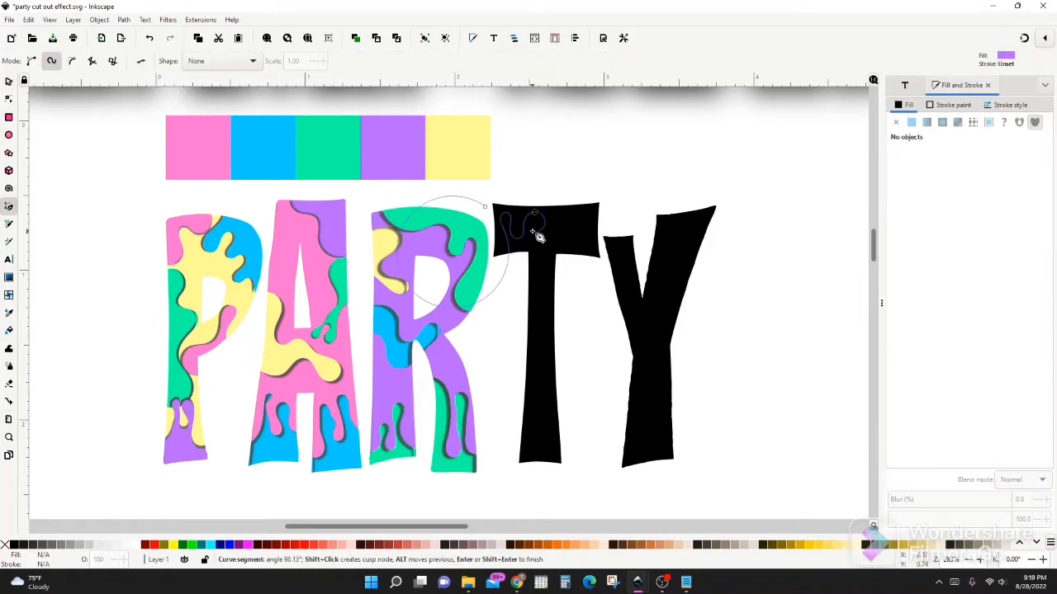
pyautogui.doubleClick(592, 202)
# Divide the T with the drip shape and fill the cut piece with the palette's blue
pyautogui.click(9, 82)
pyautogui.keyDown('shift'); pyautogui.click(541, 351); pyautogui.keyUp('shift')
pyautogui.click(123, 20)
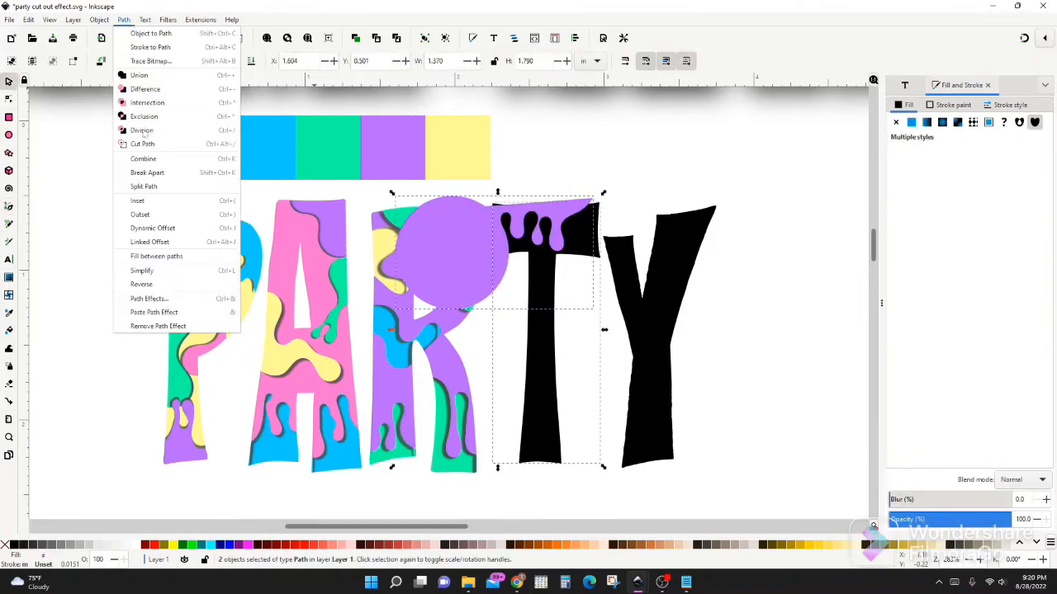
pyautogui.click(139, 131)
pyautogui.keyDown('shift'); pyautogui.click(540, 348); pyautogui.keyUp('shift')
pyautogui.click(9, 313)
pyautogui.click(263, 148)
# Cut a wavy piece out of the right side of the T's stem and fill it with the palette's yellow
pyautogui.press('b')
pyautogui.click(560, 289)
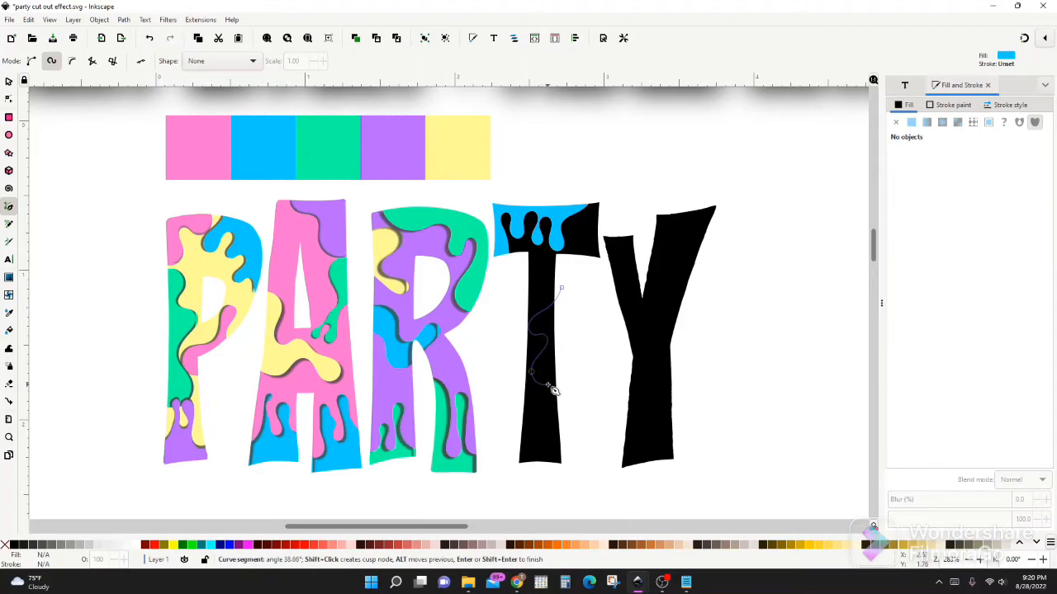
pyautogui.doubleClick(568, 371)
pyautogui.click(9, 82)
pyautogui.keyDown('shift'); pyautogui.click(540, 413); pyautogui.keyUp('shift')
pyautogui.click(123, 20)
pyautogui.click(140, 131)
pyautogui.keyDown('shift'); pyautogui.click(541, 417); pyautogui.keyUp('shift')
pyautogui.click(9, 313)
pyautogui.click(462, 157)
# Cut a wavy piece out of the foot of the T's stem and fill it with the palette's pink
pyautogui.click(522, 451)
pyautogui.click(534, 430)
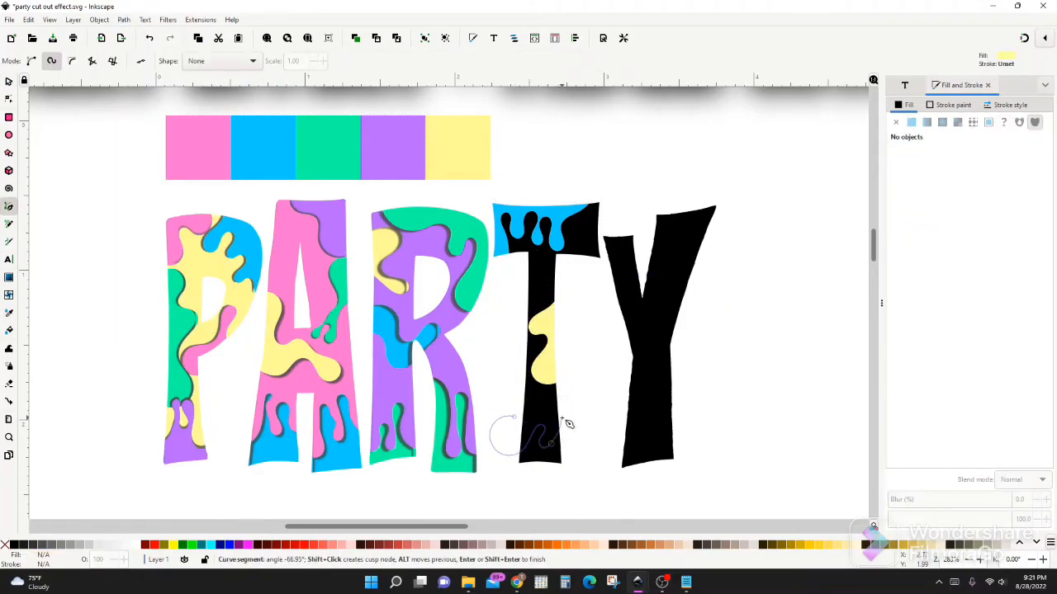
pyautogui.doubleClick(569, 417)
pyautogui.press('s')
pyautogui.keyDown('shift'); pyautogui.click(545, 300); pyautogui.keyUp('shift')
pyautogui.hotkey('ctrl', '/')
pyautogui.keyDown('shift'); pyautogui.click(544, 300); pyautogui.keyUp('shift')
pyautogui.press('d')
pyautogui.click(198, 149)
# Draw a rounded closed shape over the right end of the T's top bar and divide the black body with it
pyautogui.press('b')
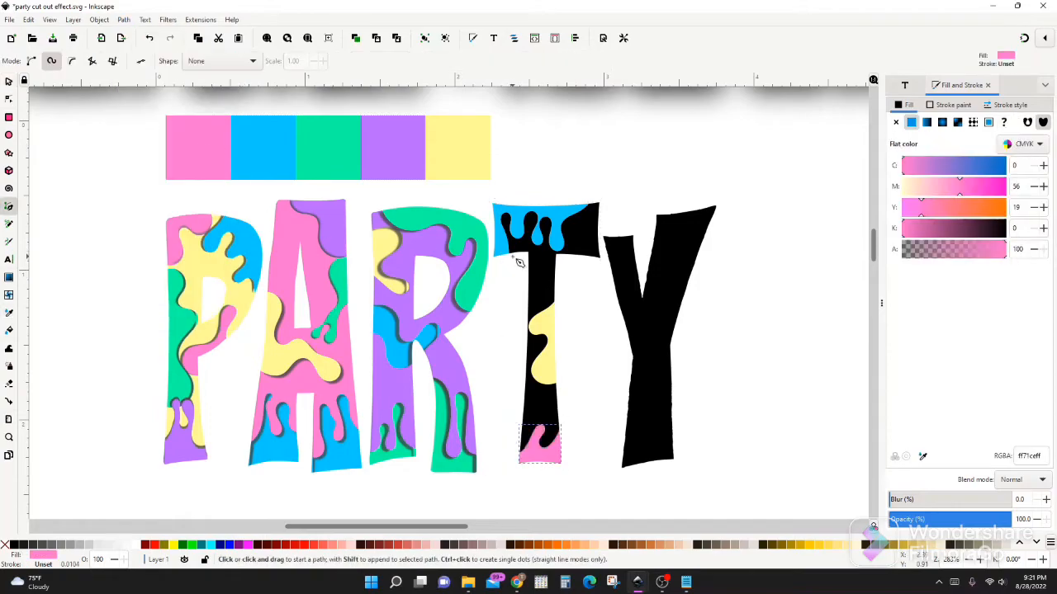
pyautogui.click(610, 227)
pyautogui.click(577, 239)
pyautogui.click(591, 248)
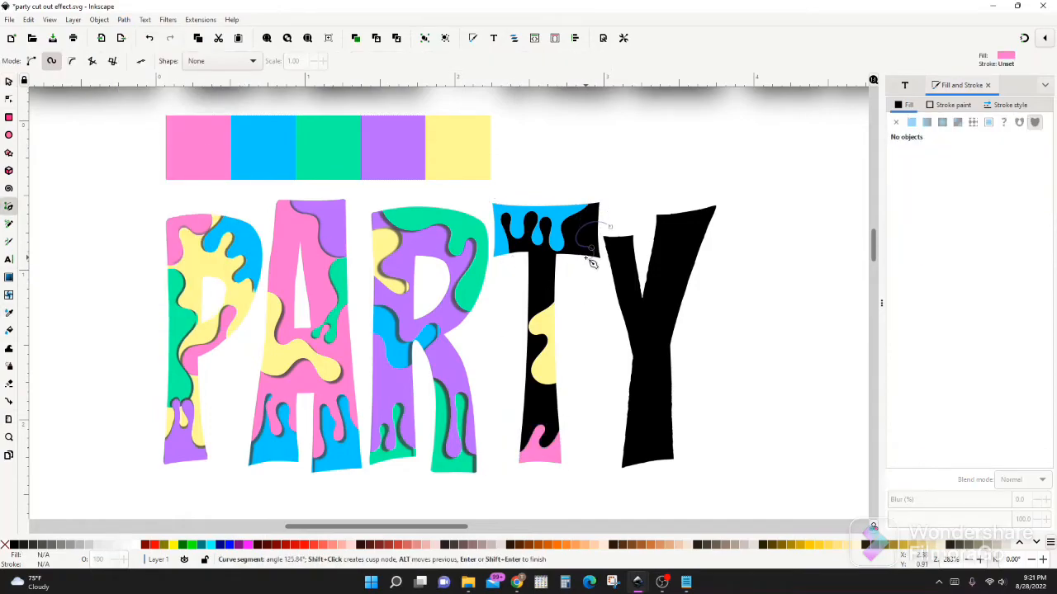
pyautogui.click(610, 227)
pyautogui.press('s')
pyautogui.keyDown('shift'); pyautogui.click(542, 285); pyautogui.keyUp('shift')
pyautogui.click(123, 20)
pyautogui.click(141, 142)
# Fill the right-end piece of the T's bar with the palette's pink and the remaining black body with purple
pyautogui.keyDown('shift'); pyautogui.click(542, 288); pyautogui.keyUp('shift')
pyautogui.press('d')
pyautogui.click(198, 149)
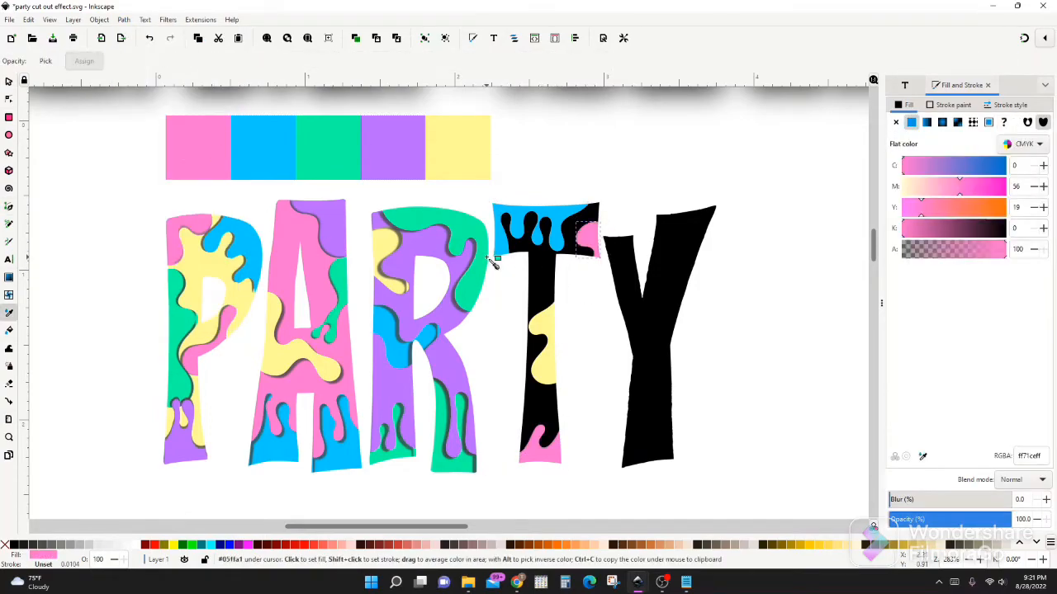
pyautogui.click(389, 148)
pyautogui.press('s')
# Apply an outer drop shadow with 0.1 px blur and offsets of -0.3 and 0.3 px to the T's blue drip piece
pyautogui.click(551, 211)
pyautogui.click(167, 20)
pyautogui.moveTo(198, 252)
pyautogui.click(309, 292)
pyautogui.click(75, 359)
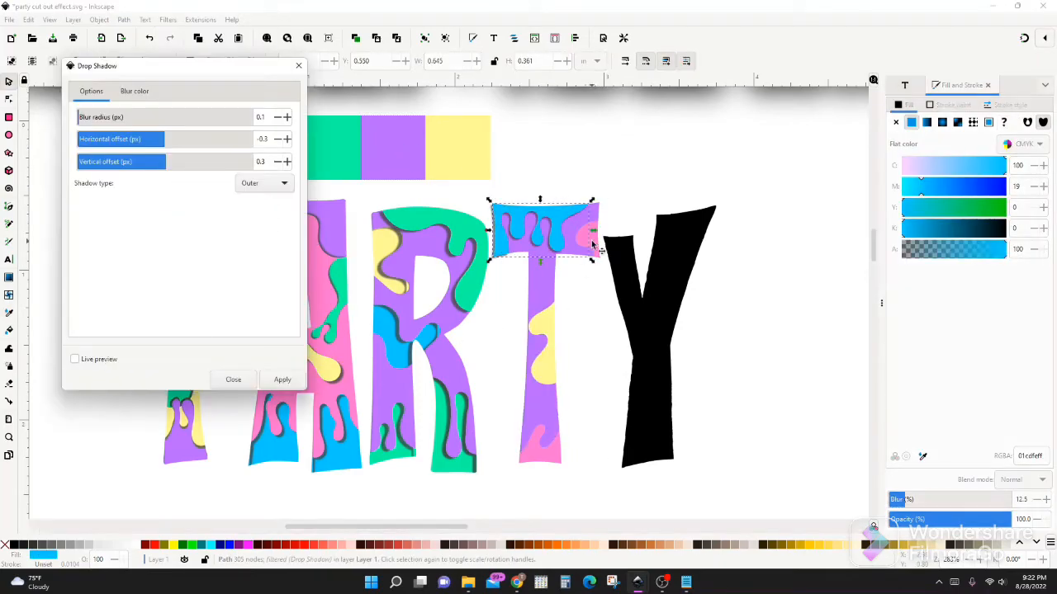
pyautogui.click(592, 245)
pyautogui.click(283, 379)
pyautogui.click(234, 379)
# Apply an inner drop shadow with 0.1 px blur and offsets of -0.3 and 0.3 px to the pink end of the T's bar
pyautogui.click(168, 20)
pyautogui.click(310, 291)
pyautogui.click(146, 431)
pyautogui.click(335, 254)
pyautogui.click(324, 272)
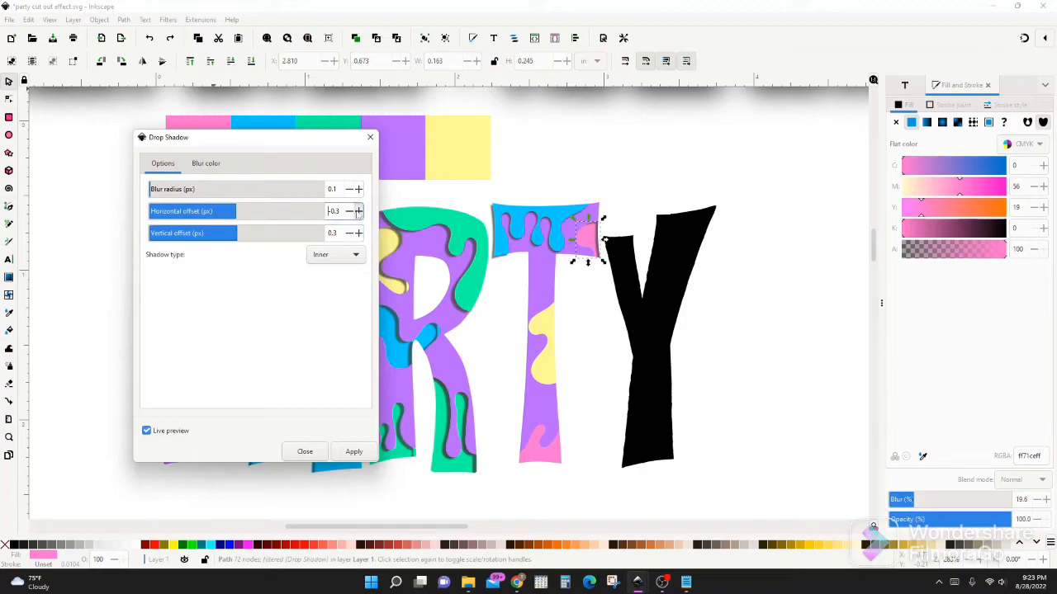
pyautogui.click(354, 452)
pyautogui.click(304, 452)
# Add inner drop shadows to the T's yellow stem piece and pink foot piece, using 0.1 px blur and horizontal offsets of -0.3 and -0.4 px
pyautogui.click(544, 321)
pyautogui.click(167, 19)
pyautogui.click(309, 291)
pyautogui.click(147, 431)
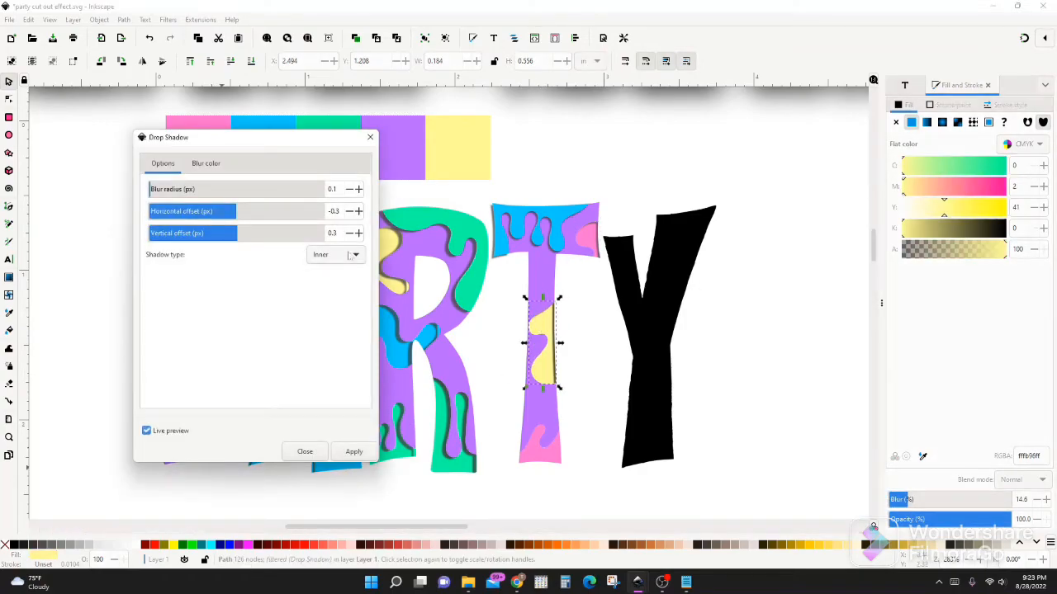
pyautogui.click(359, 233)
pyautogui.click(358, 233)
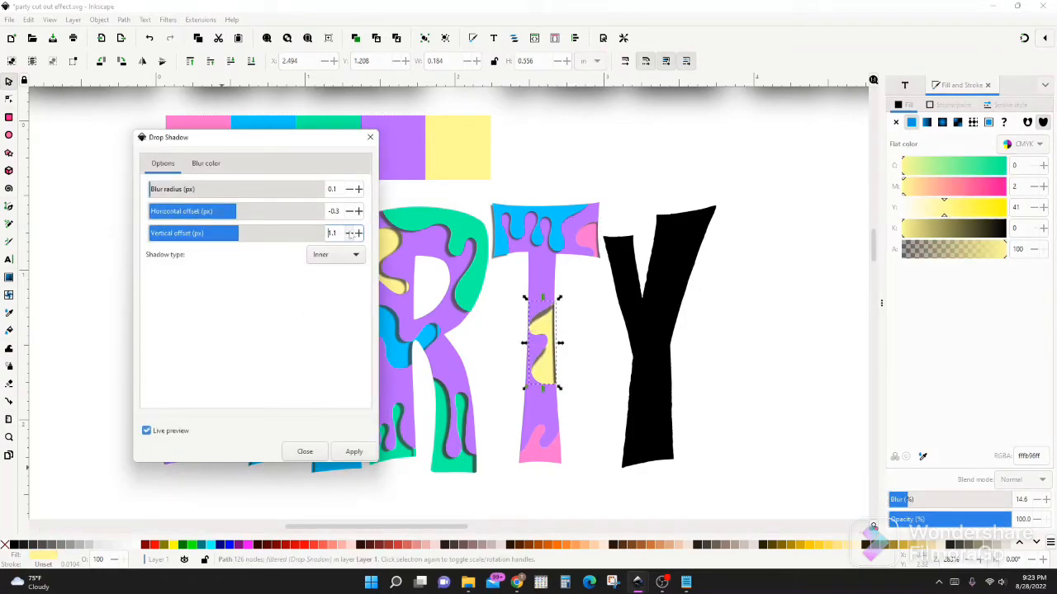
pyautogui.click(532, 458)
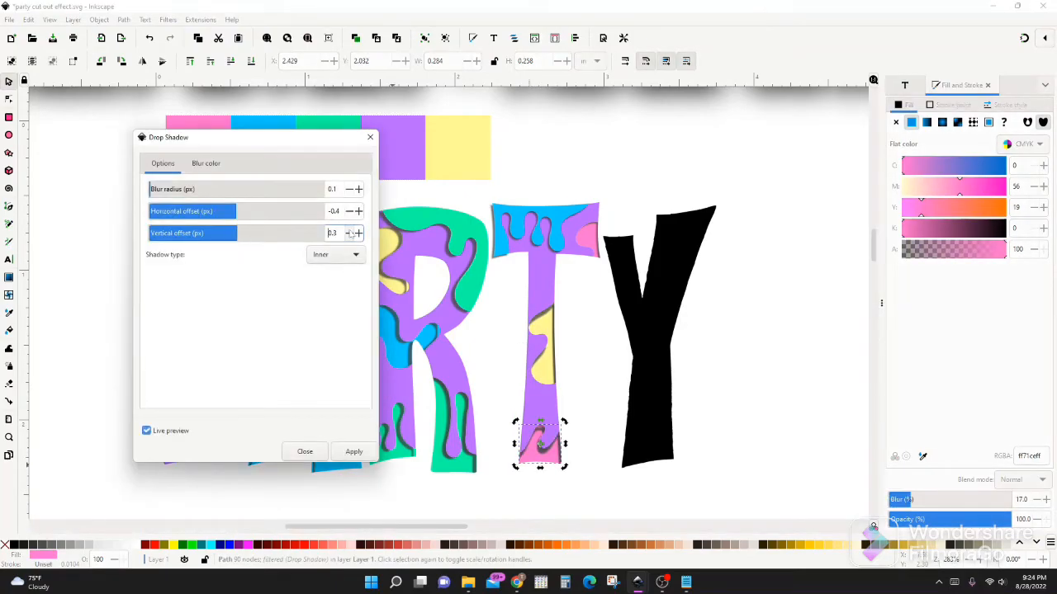
pyautogui.click(370, 137)
# Cut a drop-shaped piece out of the Y's left arm and fill it with the palette's yellow
pyautogui.click(9, 206)
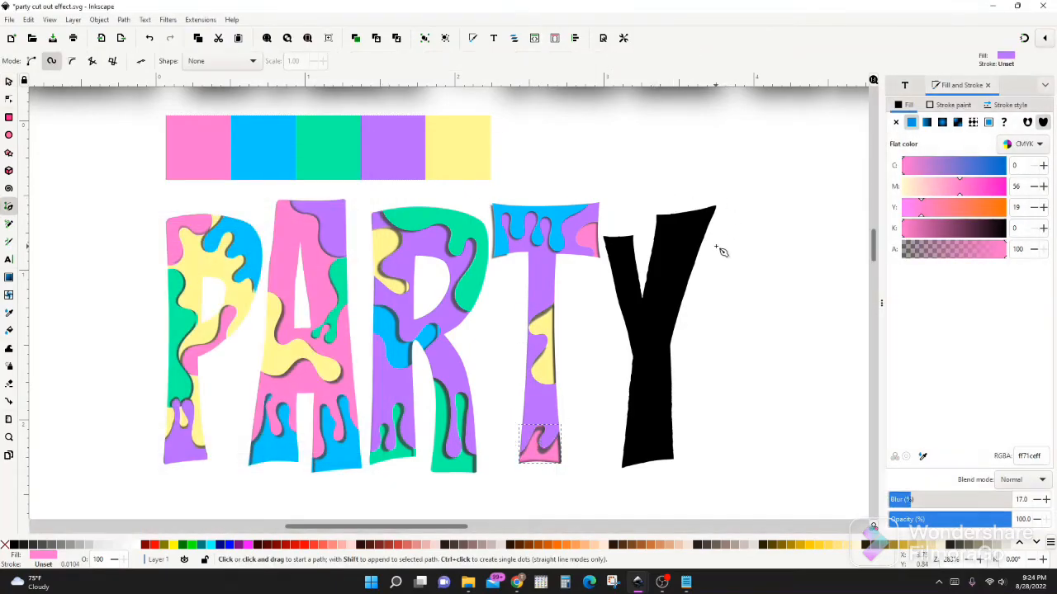
pyautogui.click(608, 220)
pyautogui.click(623, 244)
pyautogui.click(623, 270)
pyautogui.click(608, 220)
pyautogui.click(9, 81)
pyautogui.keyDown('shift'); pyautogui.click(652, 363); pyautogui.keyUp('shift')
pyautogui.click(124, 20)
pyautogui.click(145, 131)
pyautogui.click(9, 313)
pyautogui.click(459, 149)
# Cut a wavy piece out of the upper end of the Y's right arm and fill it with the palette's green
pyautogui.click(9, 206)
pyautogui.click(646, 206)
pyautogui.click(652, 250)
pyautogui.click(697, 223)
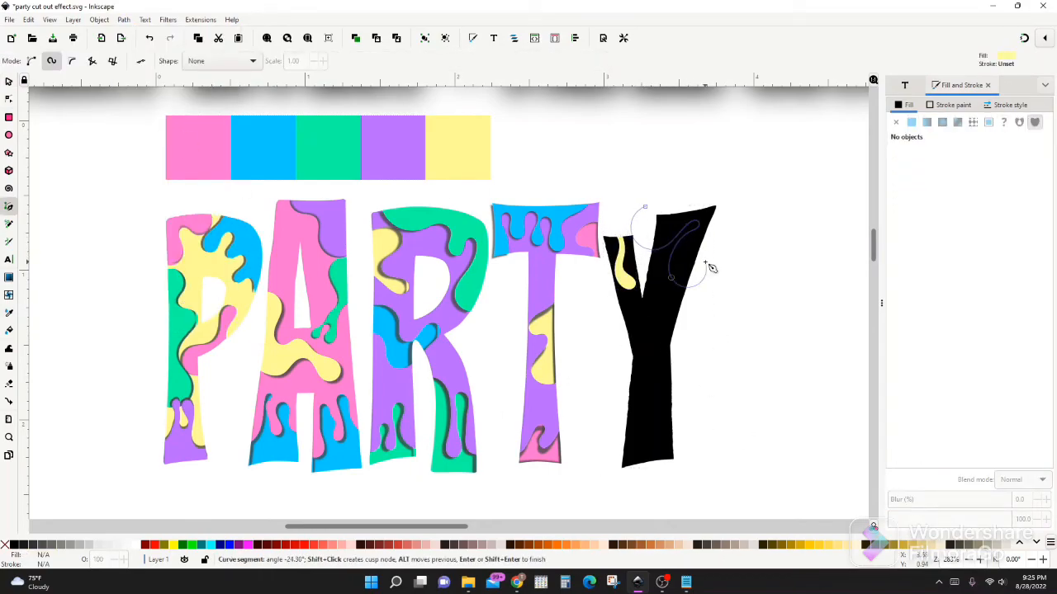
pyautogui.click(645, 207)
pyautogui.click(9, 81)
pyautogui.keyDown('shift'); pyautogui.click(665, 329); pyautogui.keyUp('shift')
pyautogui.click(124, 19)
pyautogui.click(146, 131)
pyautogui.click(9, 312)
pyautogui.click(328, 149)
# Cut a dripping piece out of the foot of the Y's stem and fill it with the palette's green
pyautogui.click(9, 207)
pyautogui.click(618, 406)
pyautogui.click(643, 441)
pyautogui.click(655, 397)
pyautogui.doubleClick(676, 437)
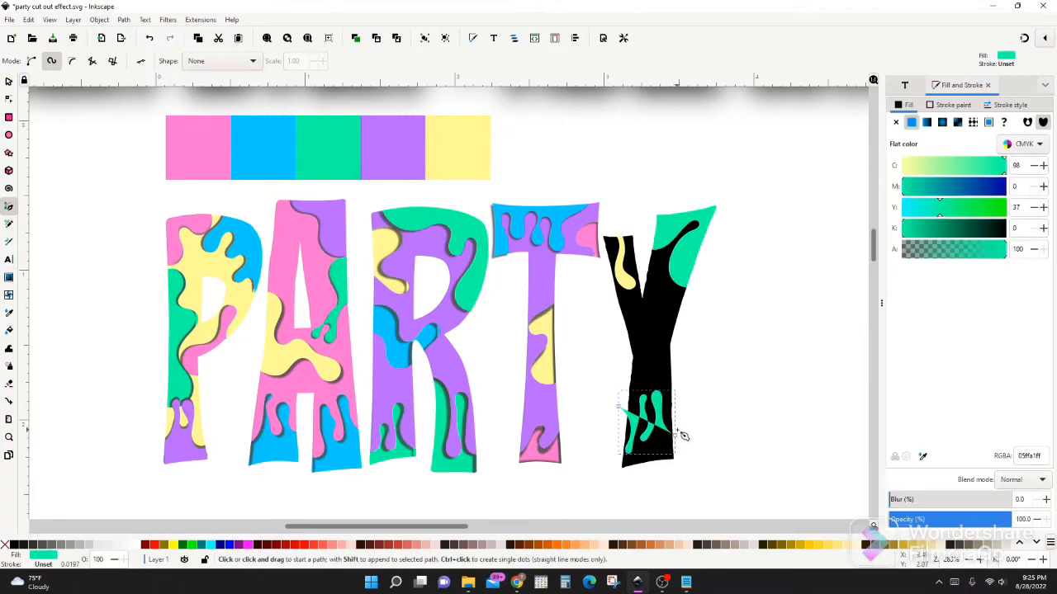
pyautogui.click(9, 81)
pyautogui.keyDown('shift'); pyautogui.click(654, 355); pyautogui.keyUp('shift')
pyautogui.click(124, 20)
pyautogui.click(145, 130)
pyautogui.click(9, 313)
pyautogui.click(328, 149)
# Cut a wavy piece out of the left side of the Y's junction and fill it with the palette's blue
pyautogui.click(9, 206)
pyautogui.click(612, 306)
pyautogui.click(649, 323)
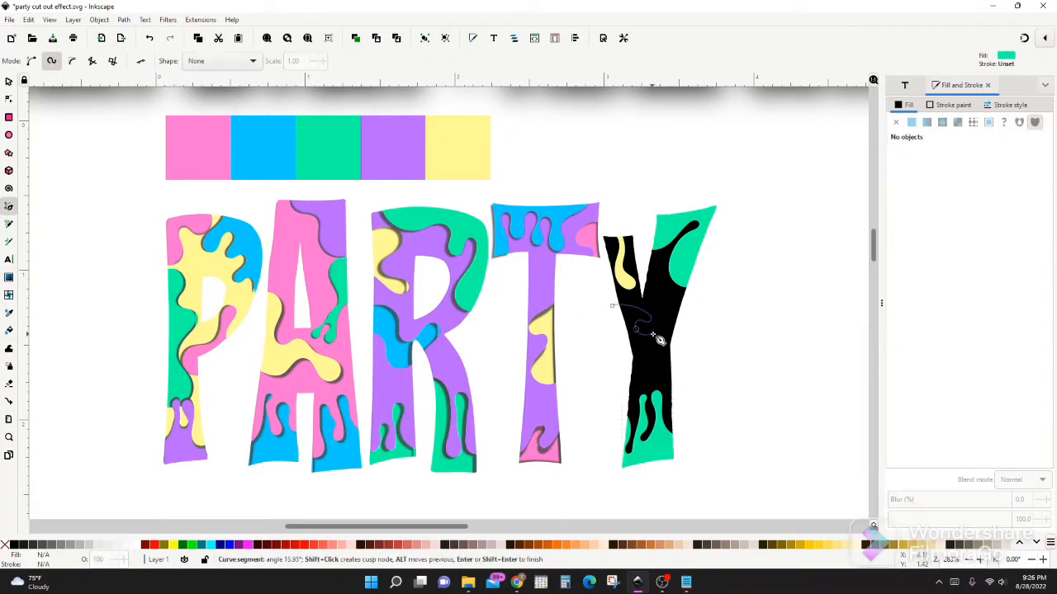
pyautogui.click(613, 305)
pyautogui.click(9, 81)
pyautogui.keyDown('shift'); pyautogui.click(660, 330); pyautogui.keyUp('shift')
pyautogui.click(124, 20)
pyautogui.click(142, 131)
pyautogui.click(648, 331)
pyautogui.click(9, 313)
pyautogui.click(264, 149)
# Fill the remaining black body of the Y with the palette's pink
pyautogui.click(9, 81)
pyautogui.click(662, 360)
pyautogui.click(9, 313)
pyautogui.click(200, 149)
# Repeat the last drop shadow filter on the Y's green, blue and yellow pieces
pyautogui.click(9, 81)
pyautogui.click(698, 238)
pyautogui.hotkey('alt', 'q')
pyautogui.click(648, 449)
pyautogui.hotkey('alt', 'q')
pyautogui.click(635, 320)
pyautogui.hotkey('alt', 'q')
pyautogui.click(635, 289)
pyautogui.hotkey('alt', 'q')
pyautogui.click(623, 280)
pyautogui.hotkey('alt', 'q')
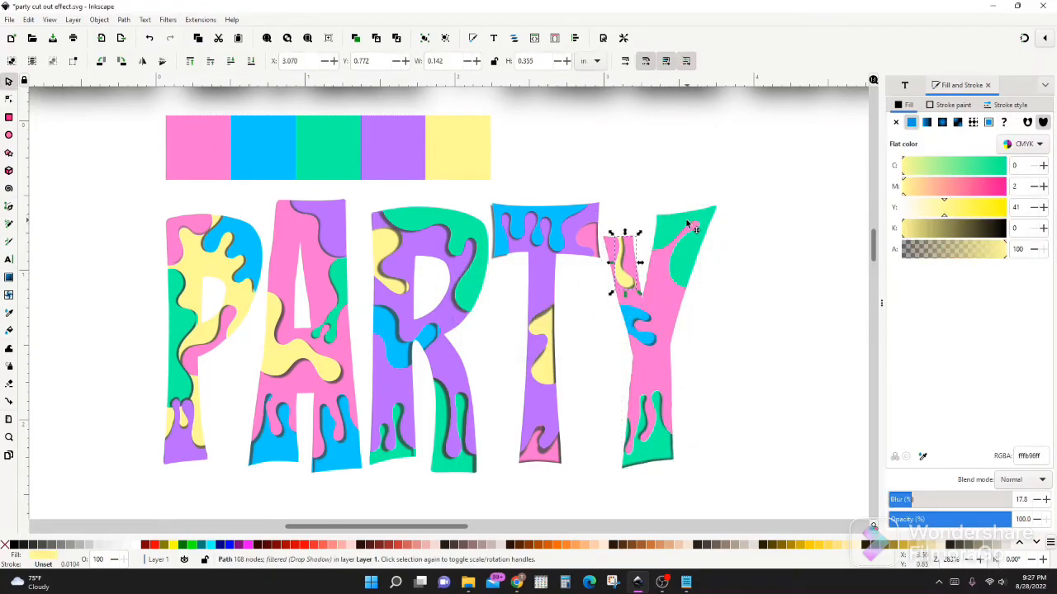
# Apply an outer drop shadow with 0.1 px blur to the green piece of the Y's right arm and fine-tune its offsets
pyautogui.click(701, 223)
pyautogui.click(168, 19)
pyautogui.moveTo(198, 294)
pyautogui.click(330, 311)
pyautogui.click(323, 240)
pyautogui.click(324, 240)
pyautogui.click(345, 199)
pyautogui.click(345, 221)
pyautogui.click(345, 220)
pyautogui.click(345, 220)
pyautogui.click(345, 220)
pyautogui.click(346, 220)
pyautogui.click(335, 198)
pyautogui.click(336, 198)
pyautogui.click(344, 219)
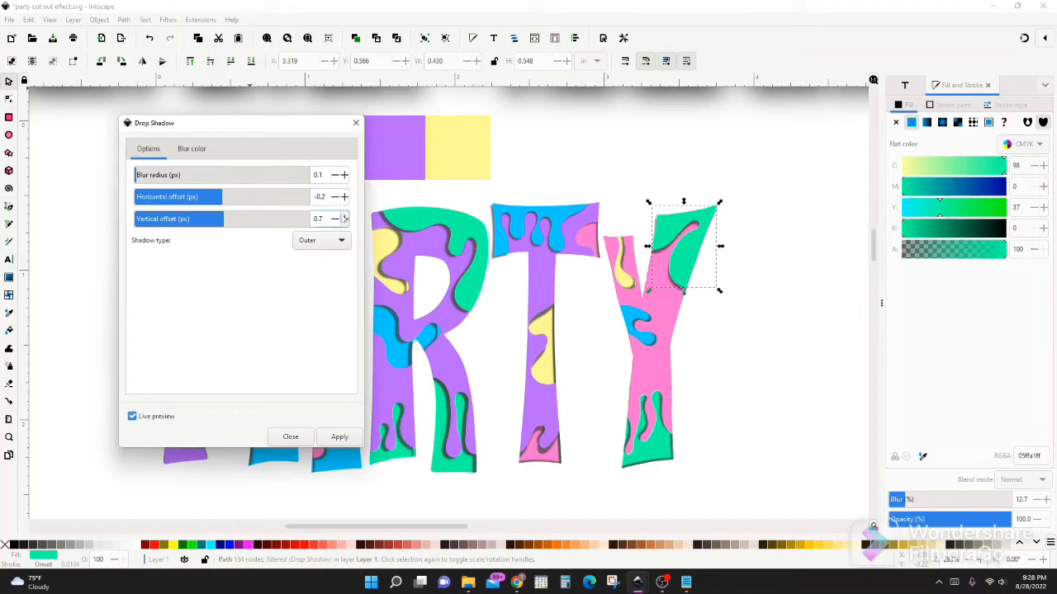
pyautogui.click(345, 220)
pyautogui.click(345, 199)
pyautogui.click(344, 218)
pyautogui.click(335, 198)
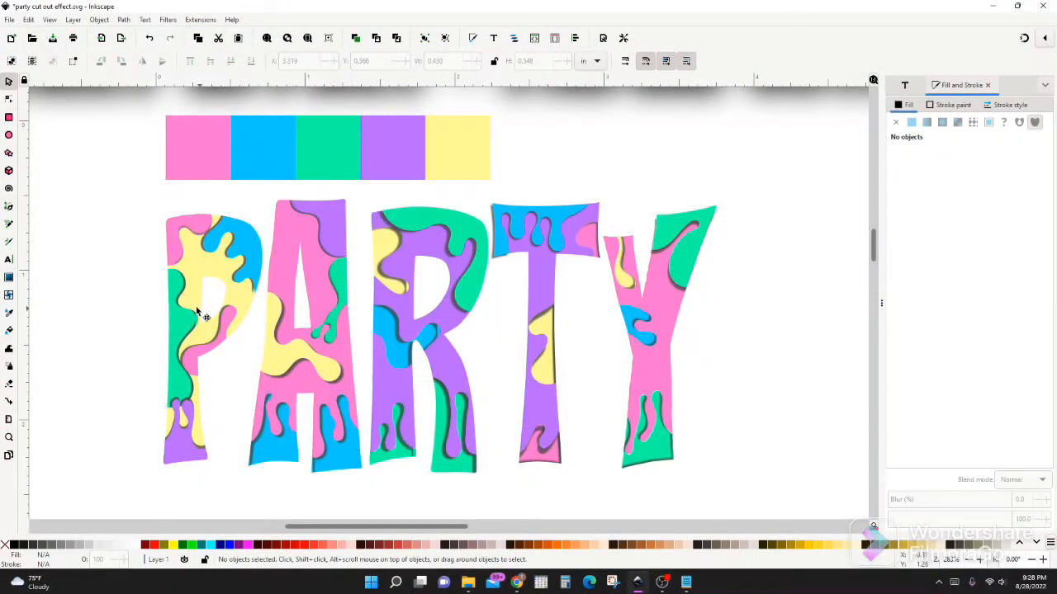
# Move the black P away from its word copy and apply the In and Out shadow filter to it
pyautogui.press('ctrl')
pyautogui.scroll(-1, 118, 321)
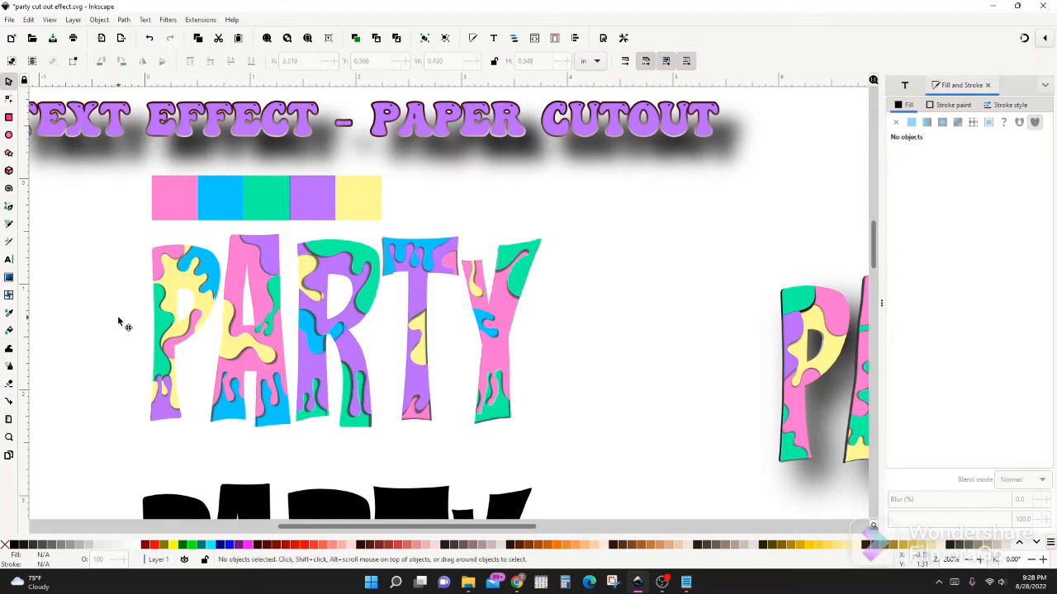
pyautogui.scroll(-1, 149, 416)
pyautogui.scroll(-1, 112, 417)
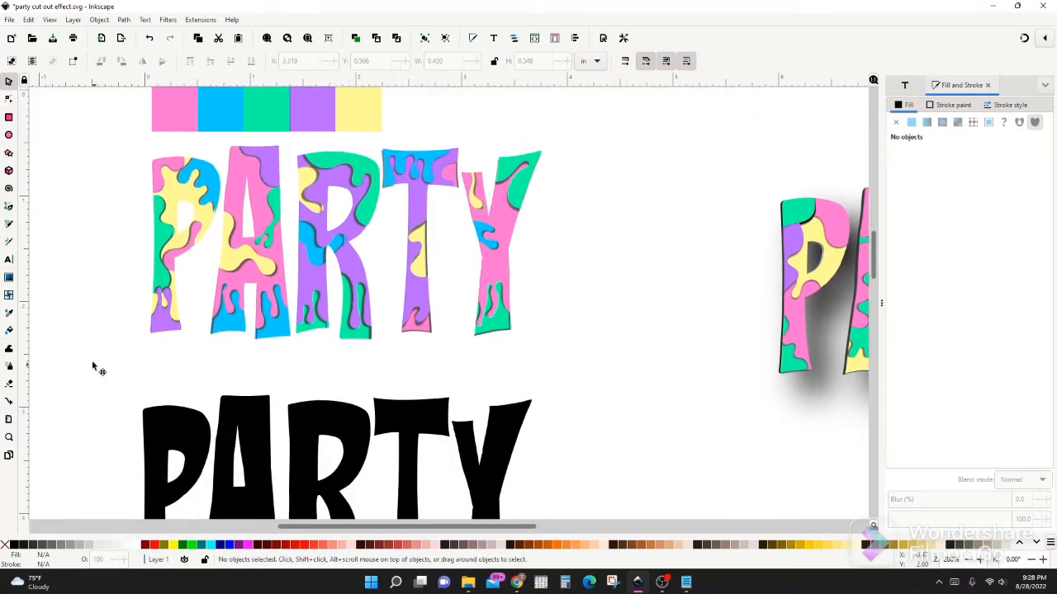
pyautogui.moveTo(170, 436)
pyautogui.mouseDown()
pyautogui.moveTo(189, 375)
pyautogui.moveTo(168, 417)
pyautogui.moveTo(126, 369)
pyautogui.mouseUp()
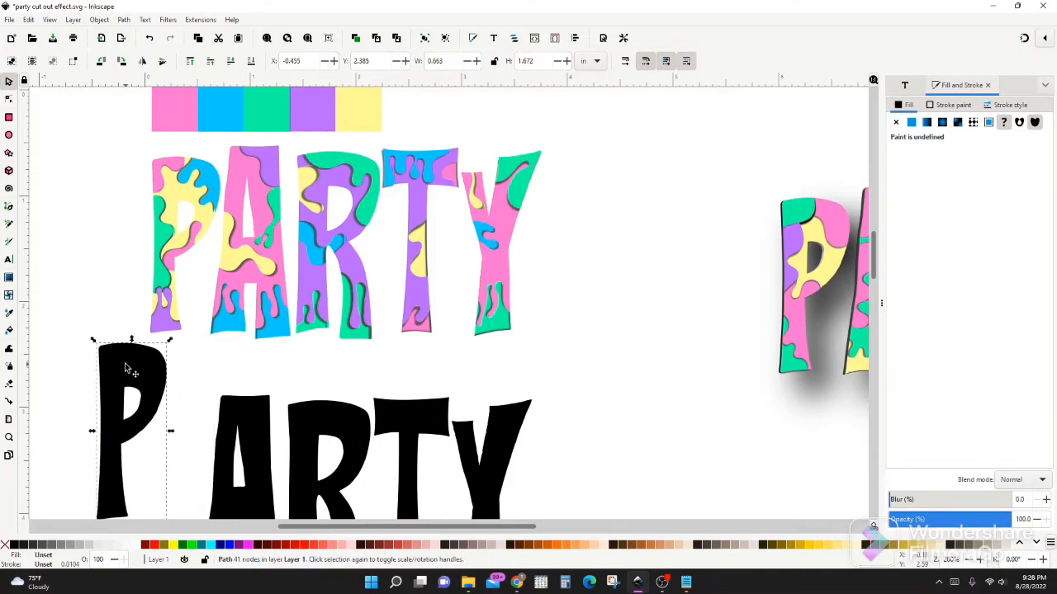
pyautogui.click(168, 20)
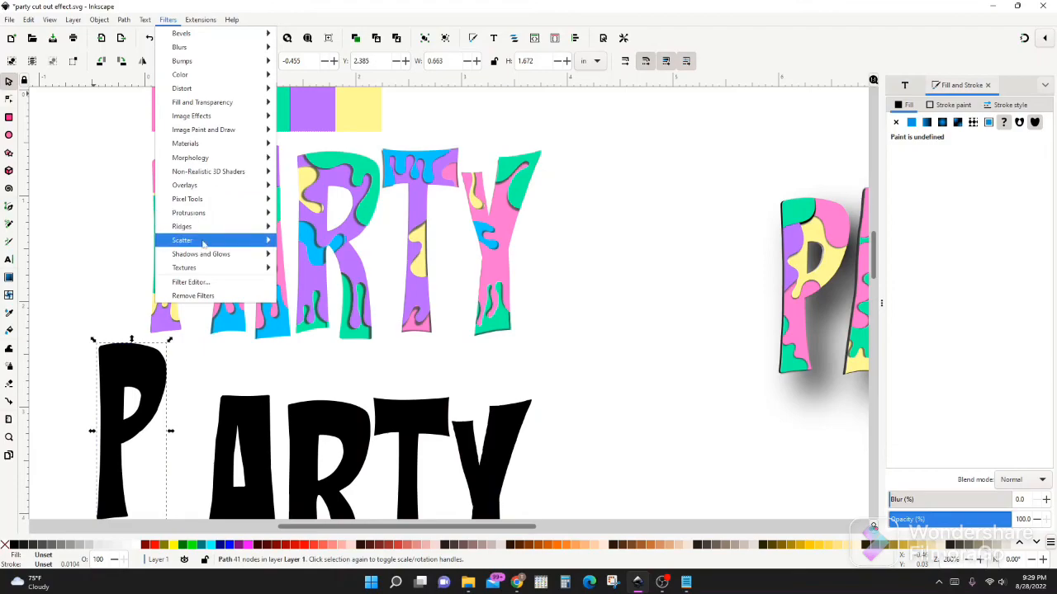
pyautogui.moveTo(216, 256)
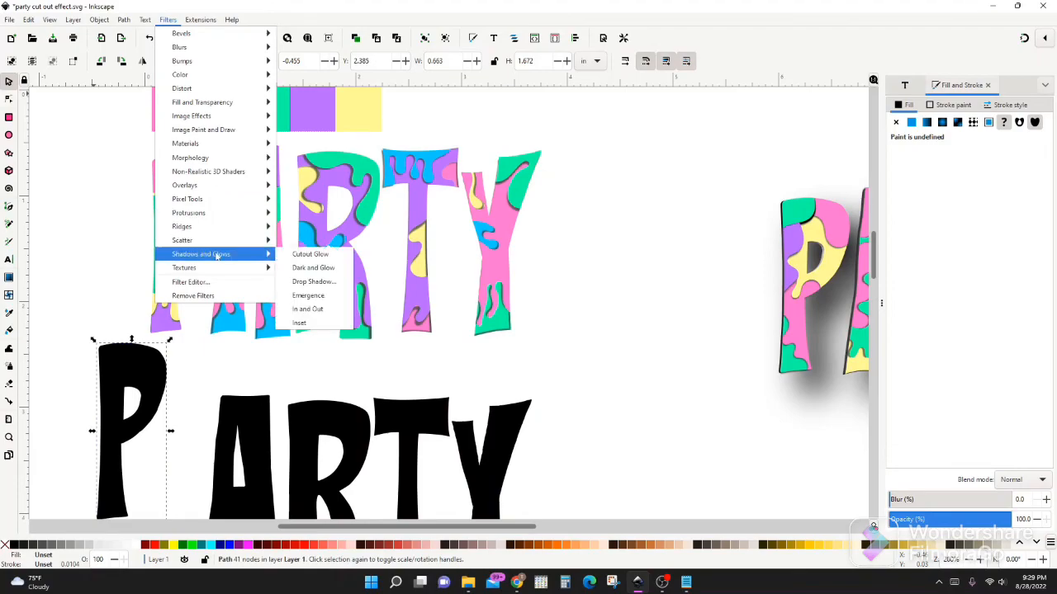
pyautogui.click(314, 310)
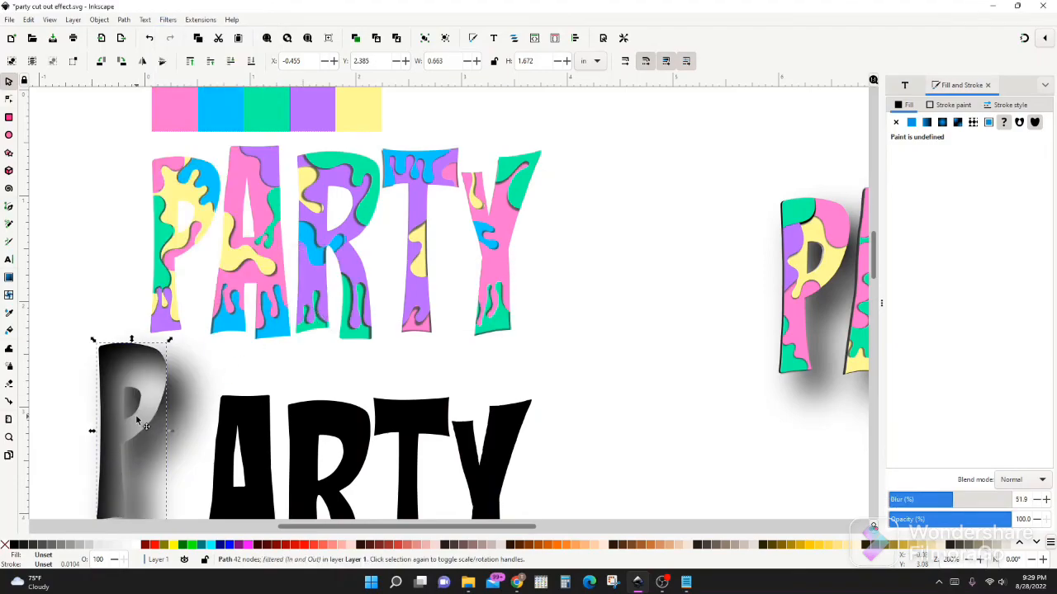
# Place the shadowed P over the coloured P, send it to the back and align it with the coloured pieces
pyautogui.moveTo(140, 421); pyautogui.dragTo(191, 232)
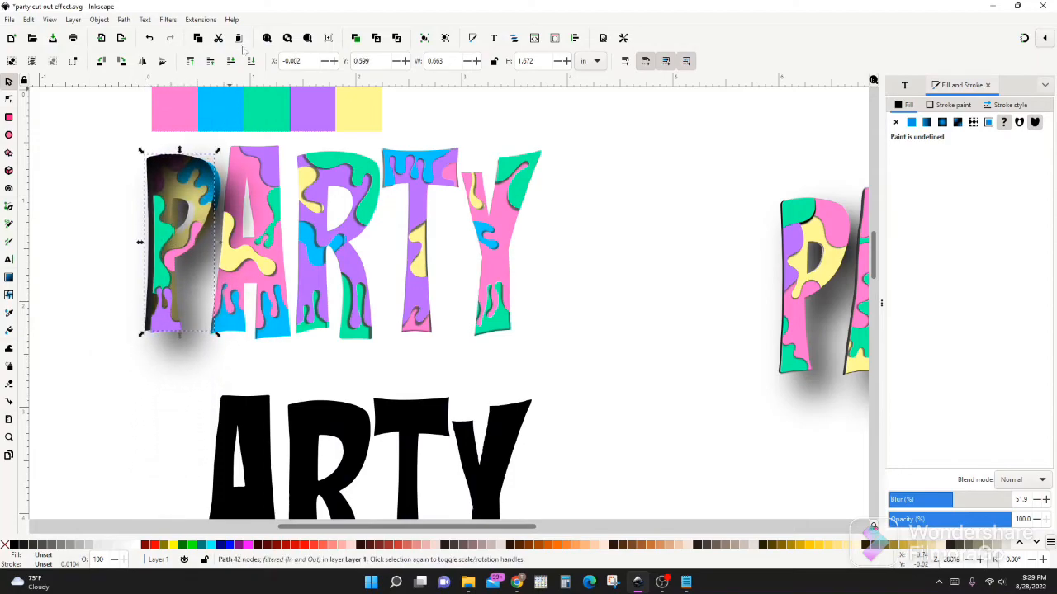
pyautogui.click(251, 61)
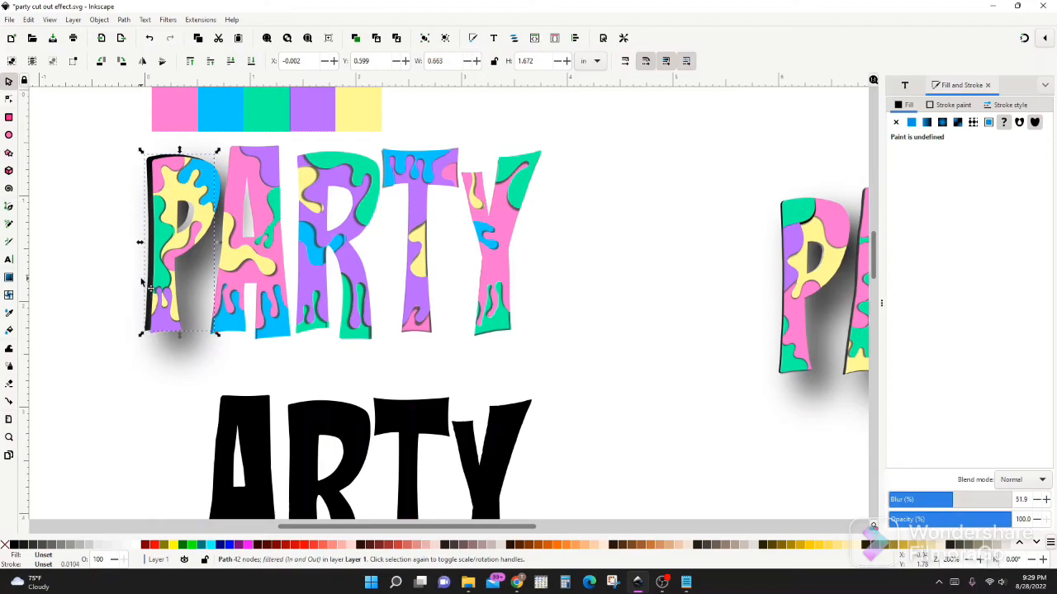
pyautogui.moveTo(150, 279); pyautogui.dragTo(156, 286)
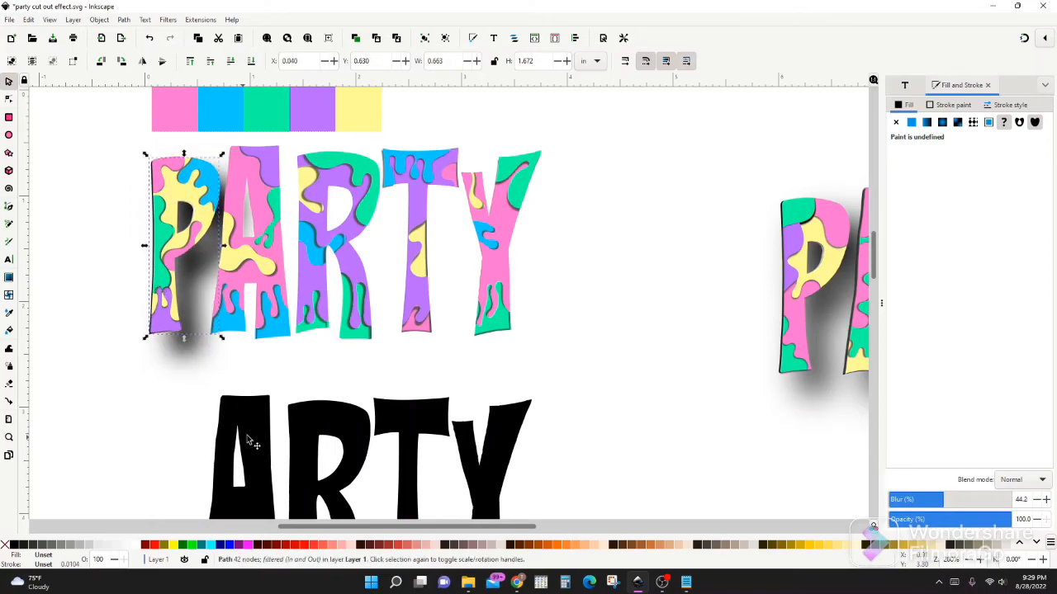
# Apply the In and Out filter to the black A and place it behind the coloured A
pyautogui.click(262, 436)
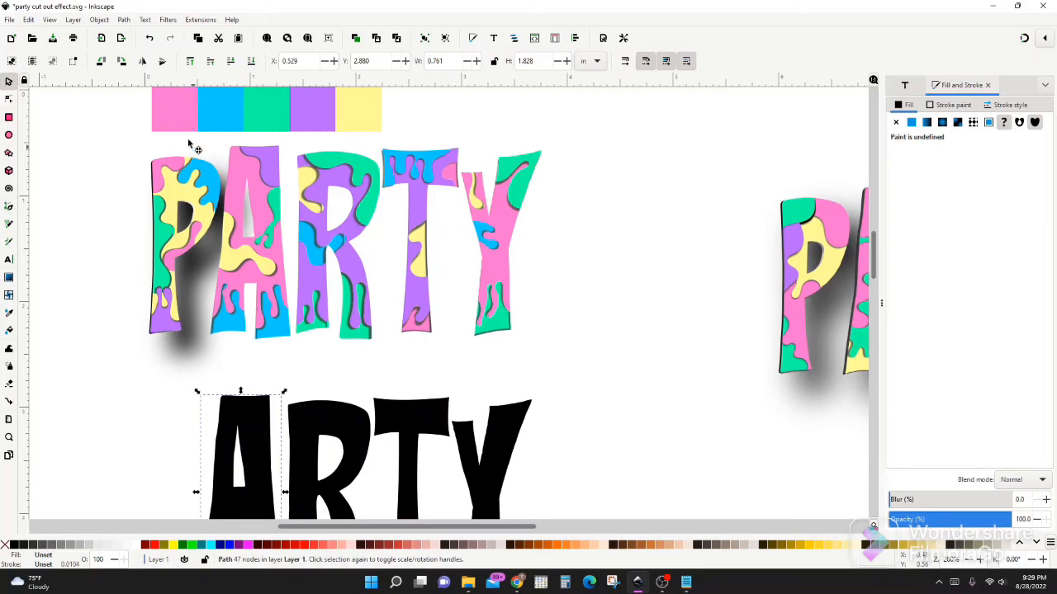
pyautogui.click(163, 19)
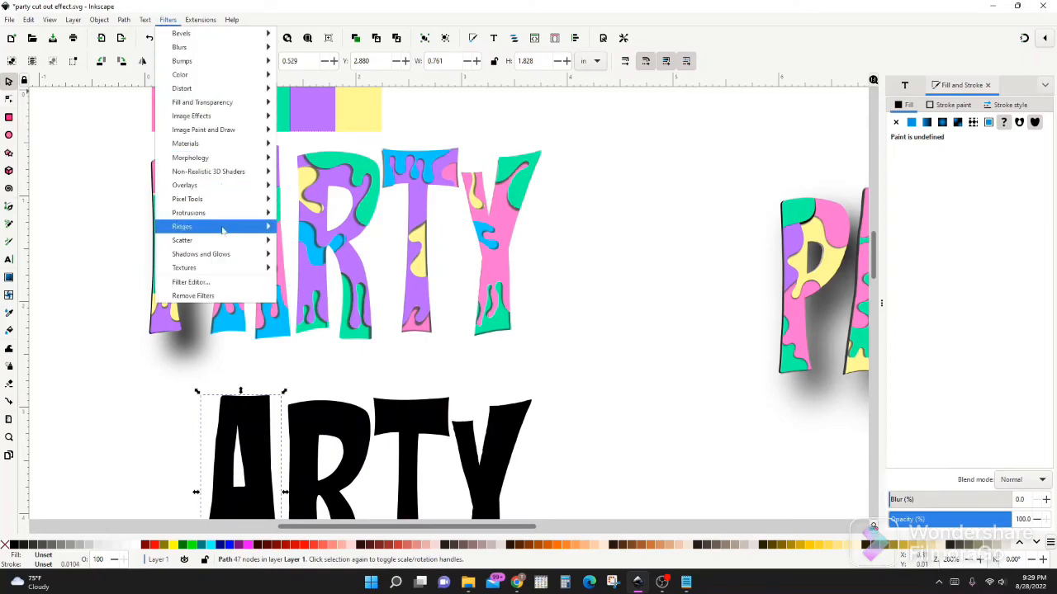
pyautogui.moveTo(234, 257)
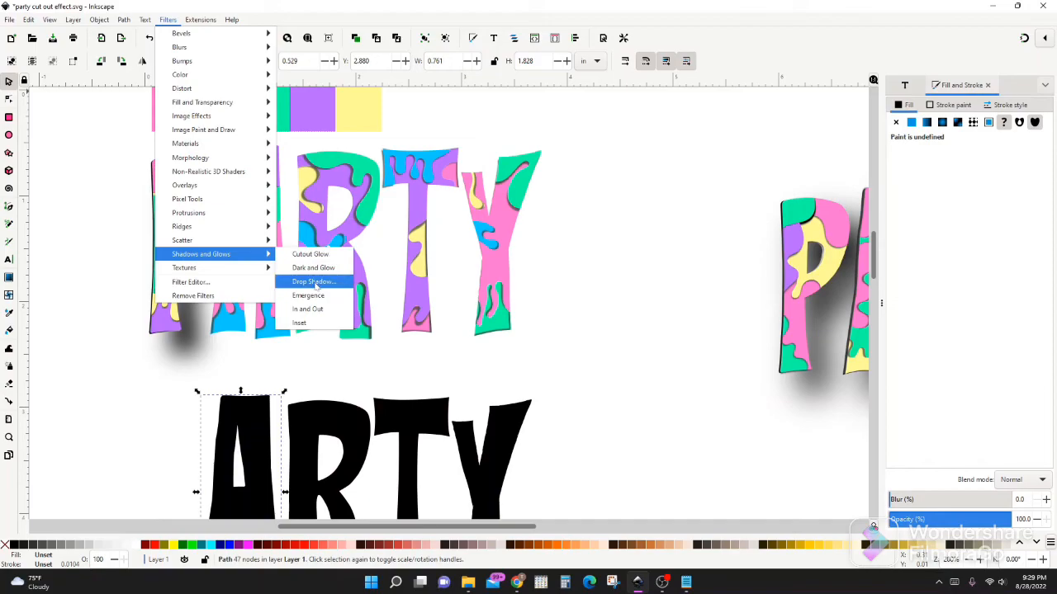
pyautogui.click(308, 309)
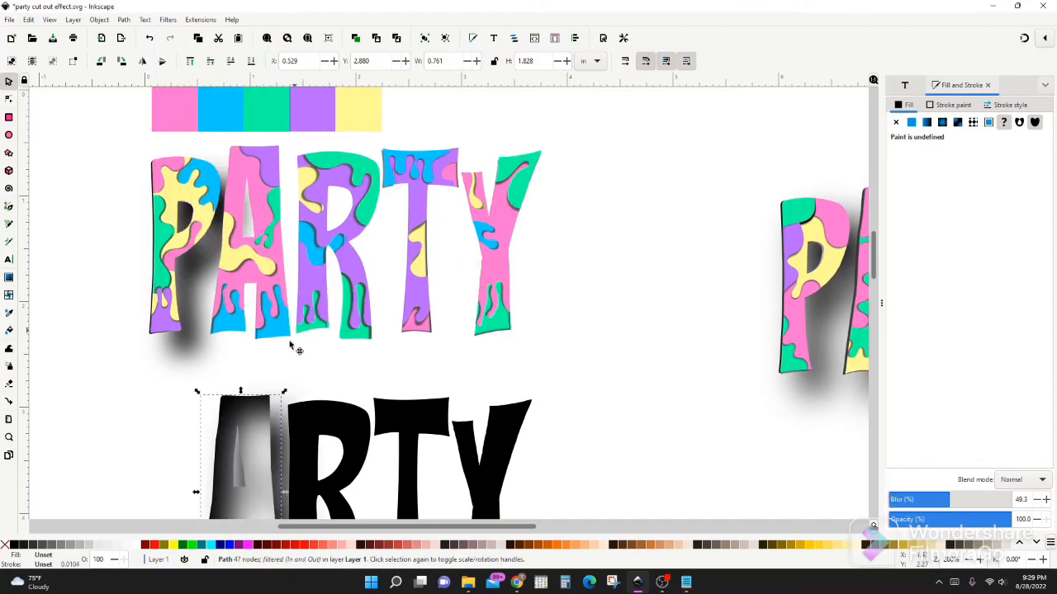
pyautogui.moveTo(252, 471); pyautogui.dragTo(259, 216)
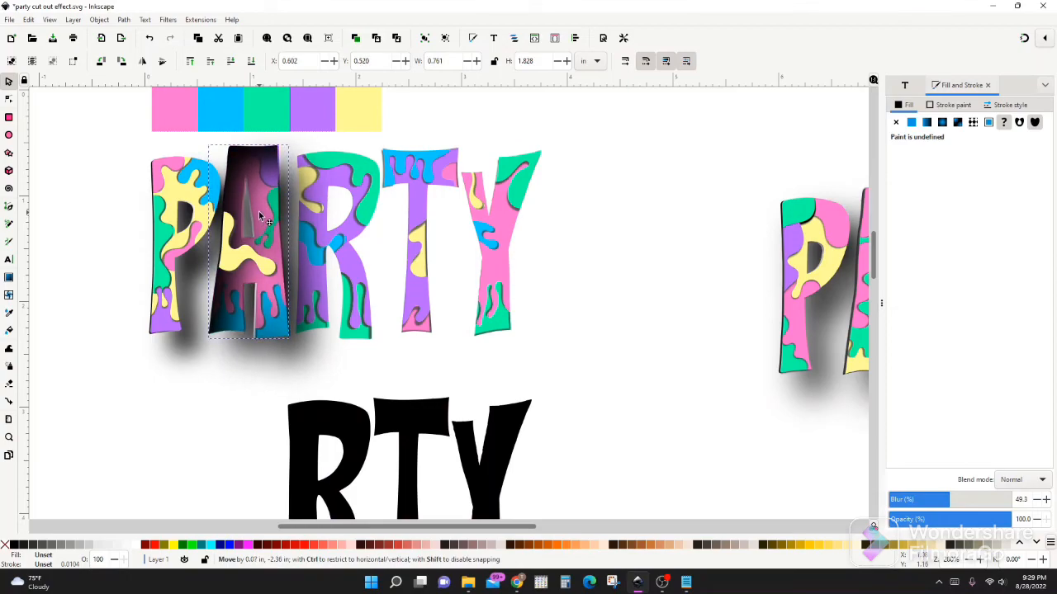
pyautogui.moveTo(259, 216); pyautogui.dragTo(259, 217)
pyautogui.click(251, 62)
# Apply the In and Out filter to the black R and place it behind the coloured R
pyautogui.click(314, 437)
pyautogui.click(168, 20)
pyautogui.moveTo(200, 253)
pyautogui.click(306, 309)
pyautogui.moveTo(307, 459); pyautogui.dragTo(318, 213)
pyautogui.click(251, 61)
# Apply the In and Out filter to the black T and place it behind the coloured T
pyautogui.click(410, 445)
pyautogui.click(167, 20)
pyautogui.click(307, 308)
pyautogui.moveTo(410, 446); pyautogui.dragTo(419, 227)
# Place the black Y behind the coloured Y and apply the In and Out filter to it
pyautogui.moveTo(493, 477); pyautogui.dragTo(502, 213)
pyautogui.click(167, 20)
pyautogui.click(307, 309)
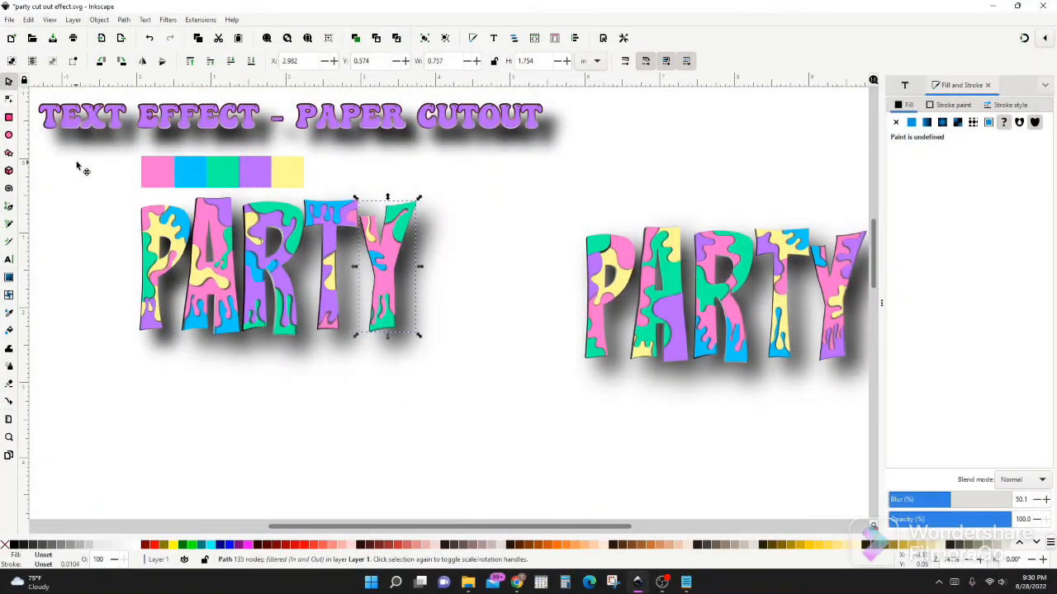
# Group all pieces and shadow letters of the finished coloured word PARTY, leaving nothing selected
pyautogui.moveTo(55, 172); pyautogui.dragTo(464, 419)
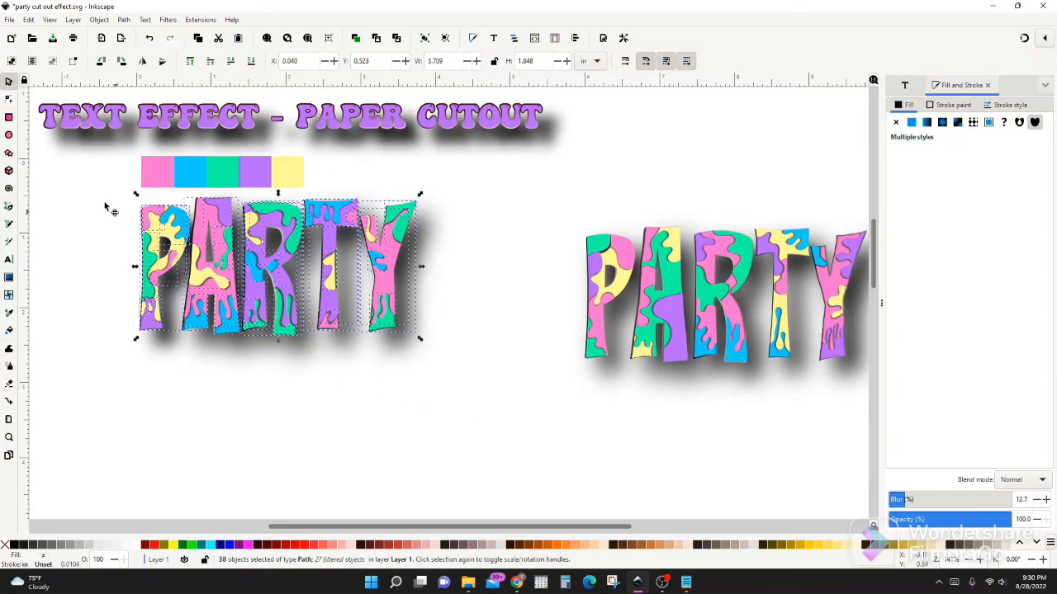
pyautogui.moveTo(52, 169); pyautogui.dragTo(477, 419)
pyautogui.press('ctrl')
pyautogui.hotkey('ctrl', 'g')
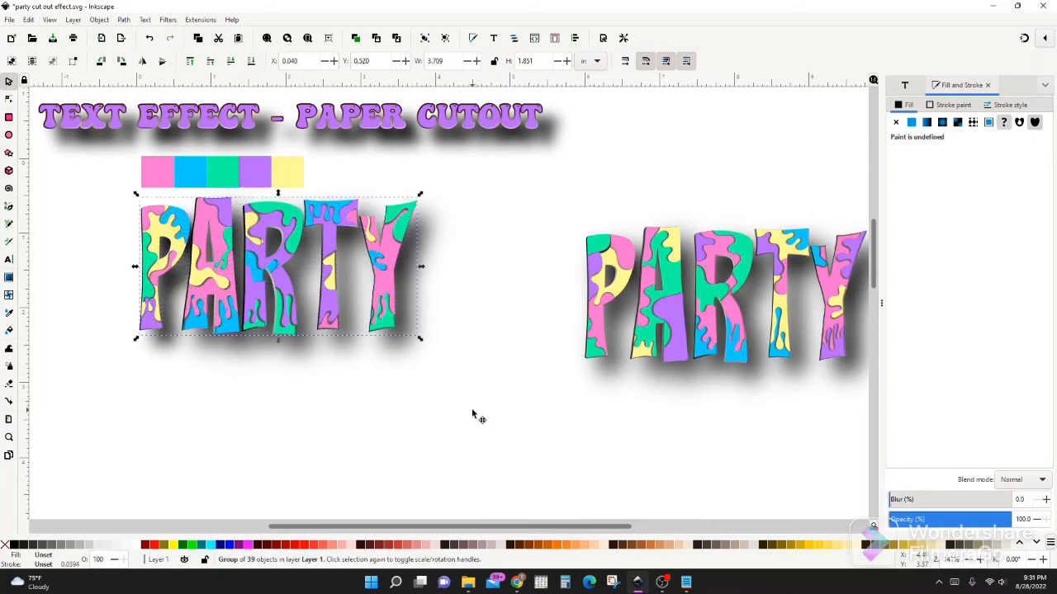
pyautogui.click(297, 372)
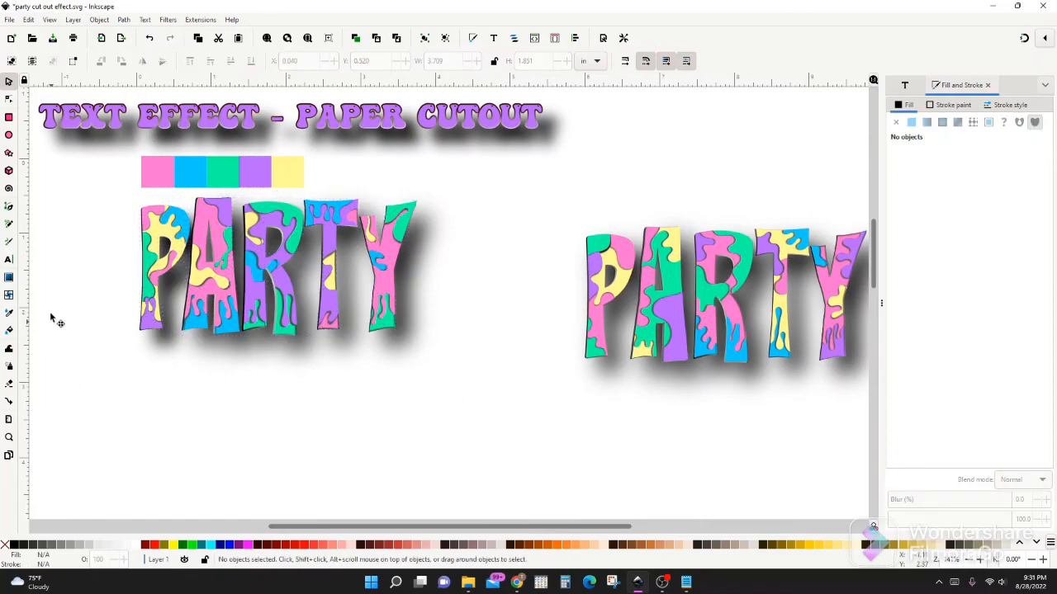